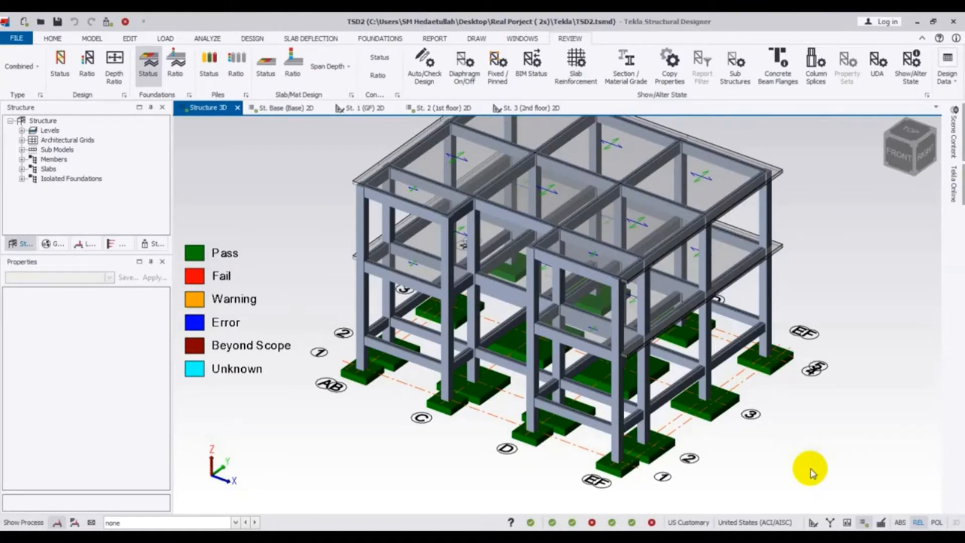
- Open the St. Base (Base) plan view to show the isolated footings of the structure
{"action": "middle_click_drag", "start_coordinate": [811, 470], "coordinate": [718, 446]}
{"action": "scroll", "coordinate": [800, 465], "scroll_direction": "down", "scroll_amount": 1}
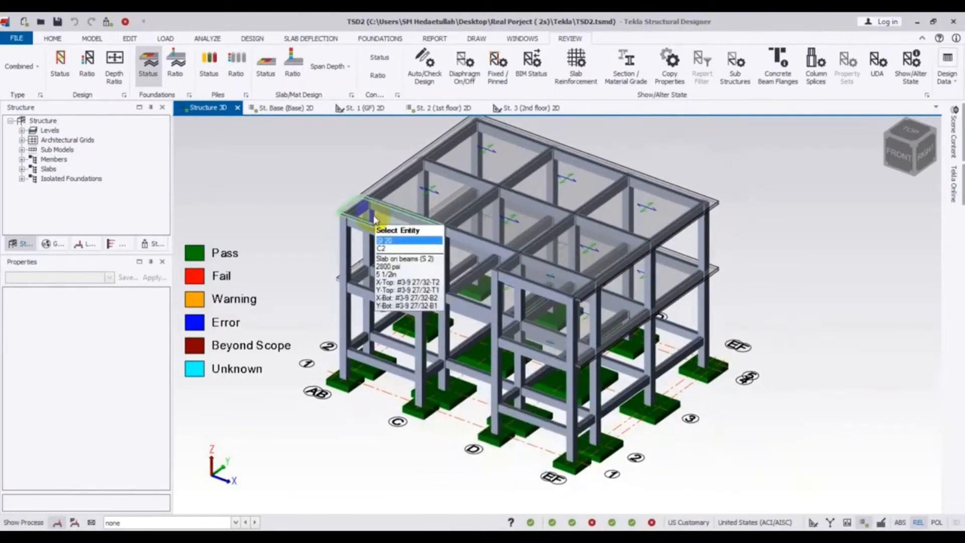
{"action": "left_click", "coordinate": [272, 107]}
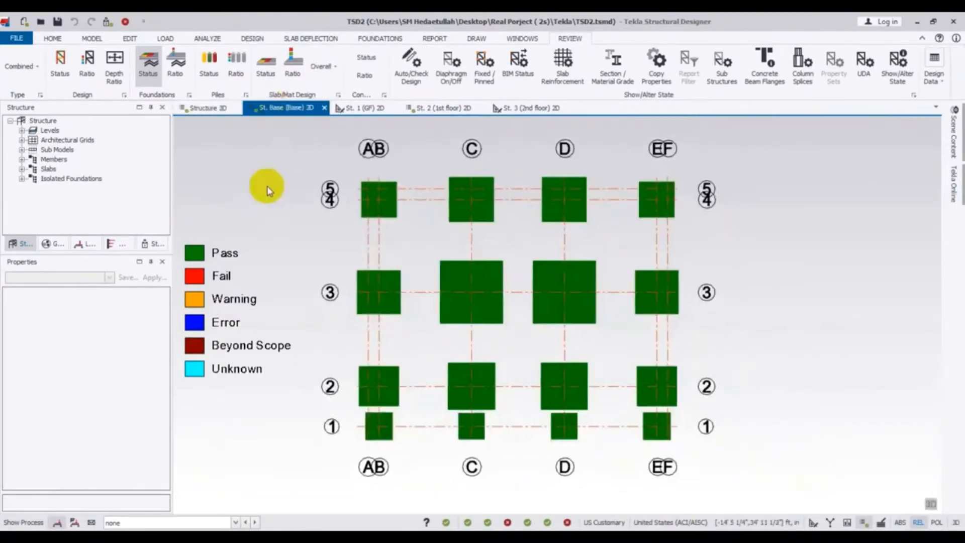
{"action": "scroll", "coordinate": [274, 197], "scroll_direction": "up", "scroll_amount": 2}
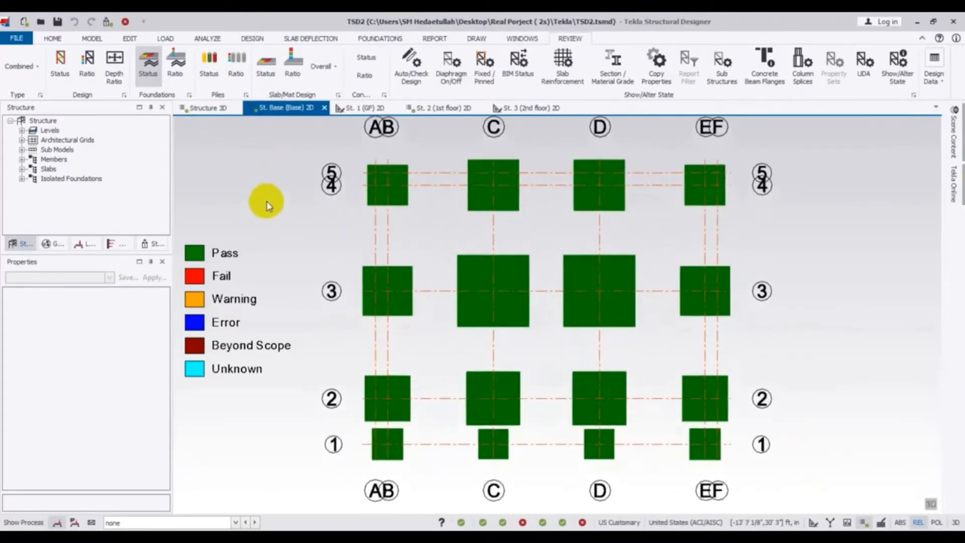
{"action": "middle_click_drag", "start_coordinate": [267, 205], "coordinate": [265, 208]}
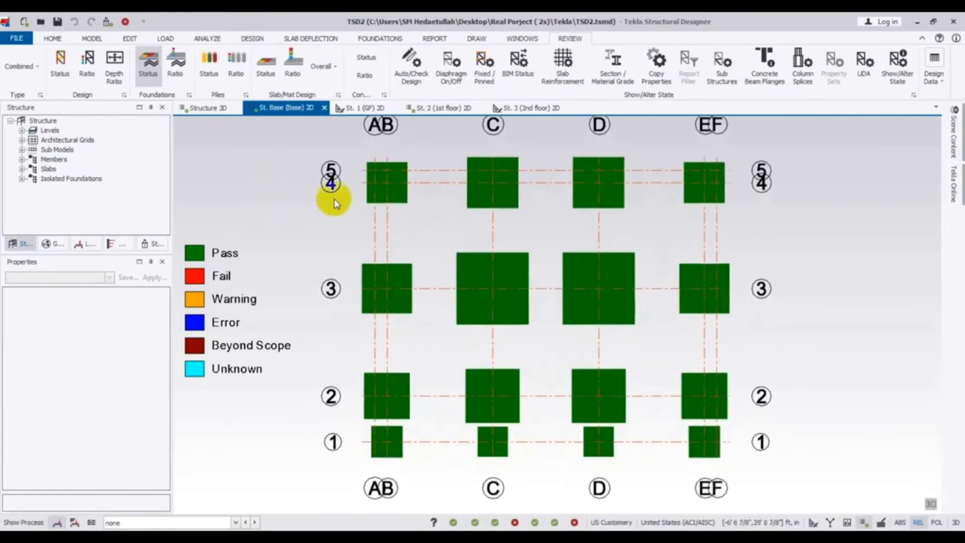
- Select everything on the base level in 3D and delete only the pad bases, excluding the supports and concrete columns
{"action": "left_click_drag", "start_coordinate": [342, 144], "coordinate": [755, 463]}
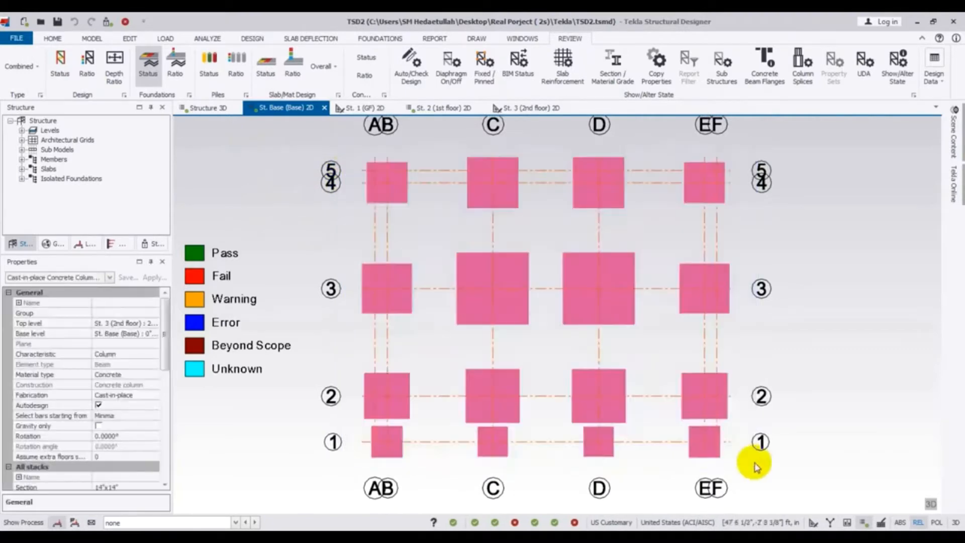
{"action": "left_click", "coordinate": [931, 505]}
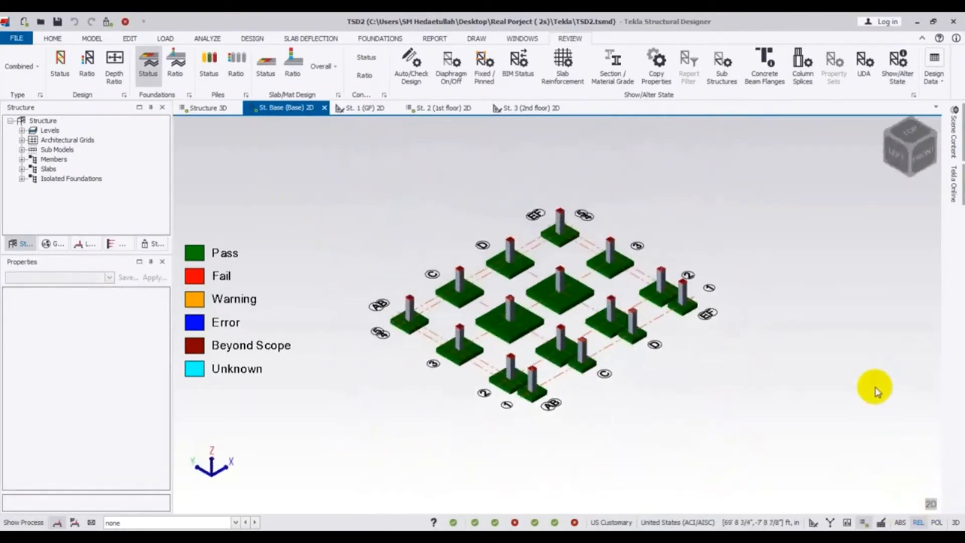
{"action": "left_click_drag", "start_coordinate": [321, 179], "coordinate": [820, 455]}
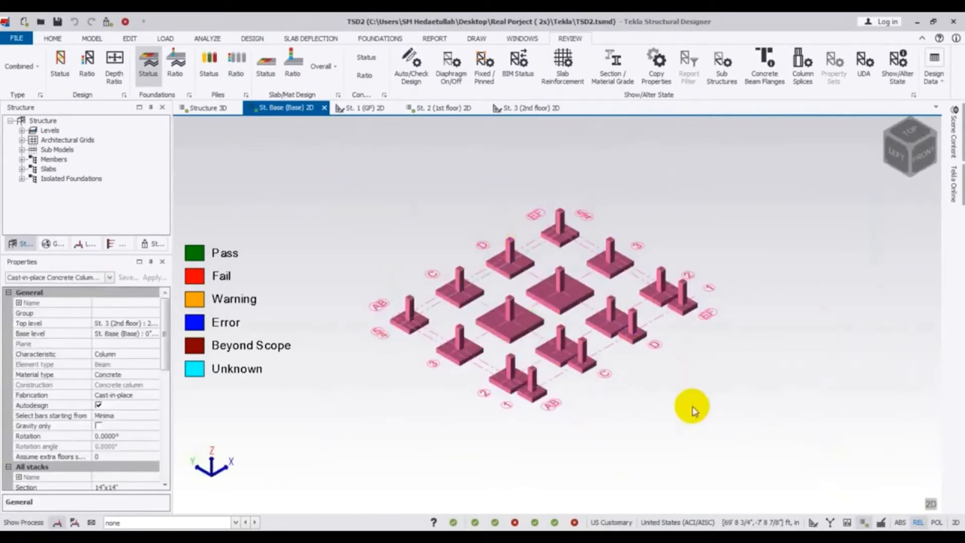
{"action": "key", "text": "Delete"}
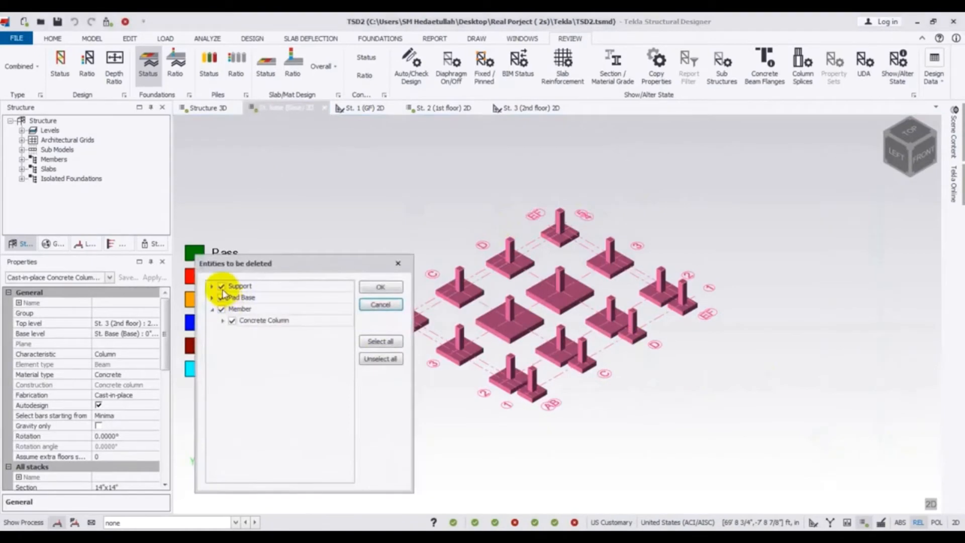
{"action": "left_click", "coordinate": [221, 309]}
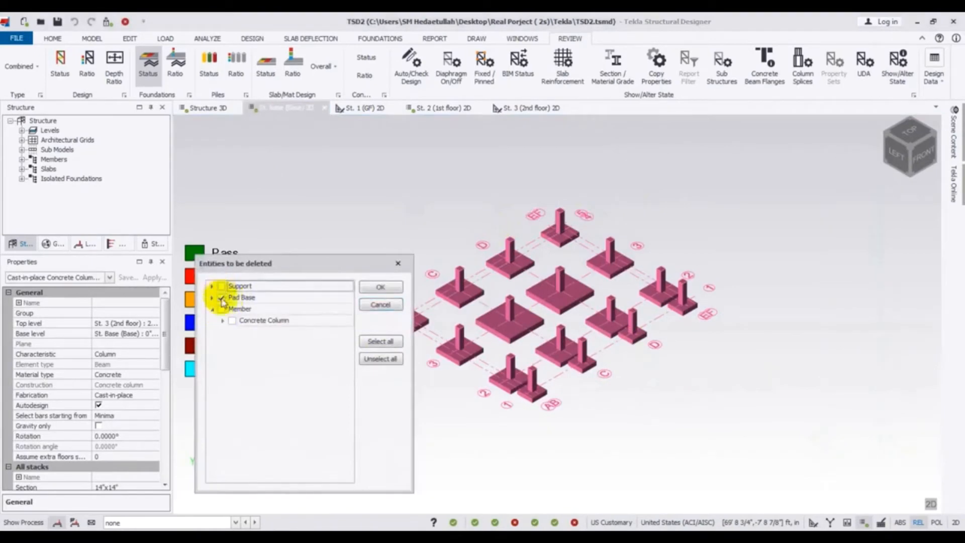
{"action": "left_click", "coordinate": [381, 287]}
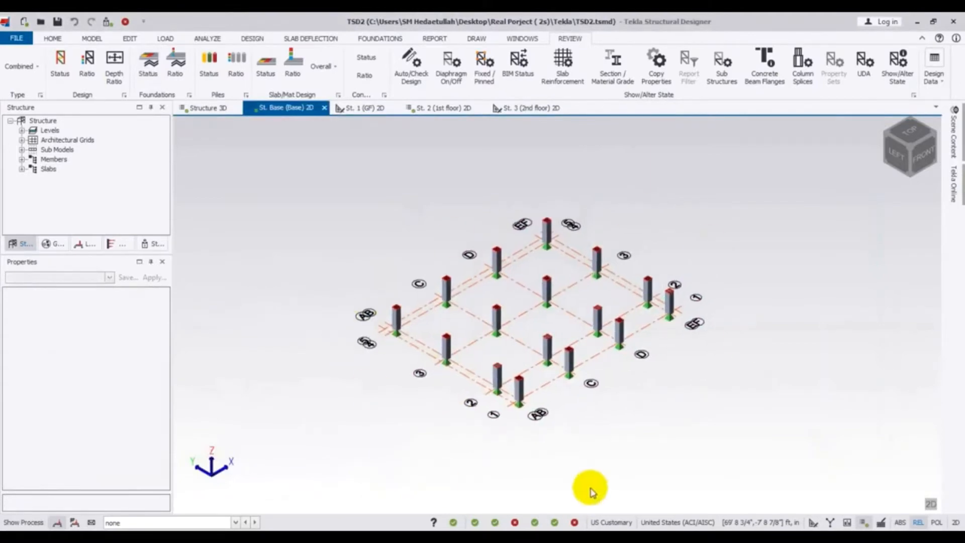
- Examine the column bases of the whole frame in the 3D structure view
{"action": "left_click", "coordinate": [216, 109]}
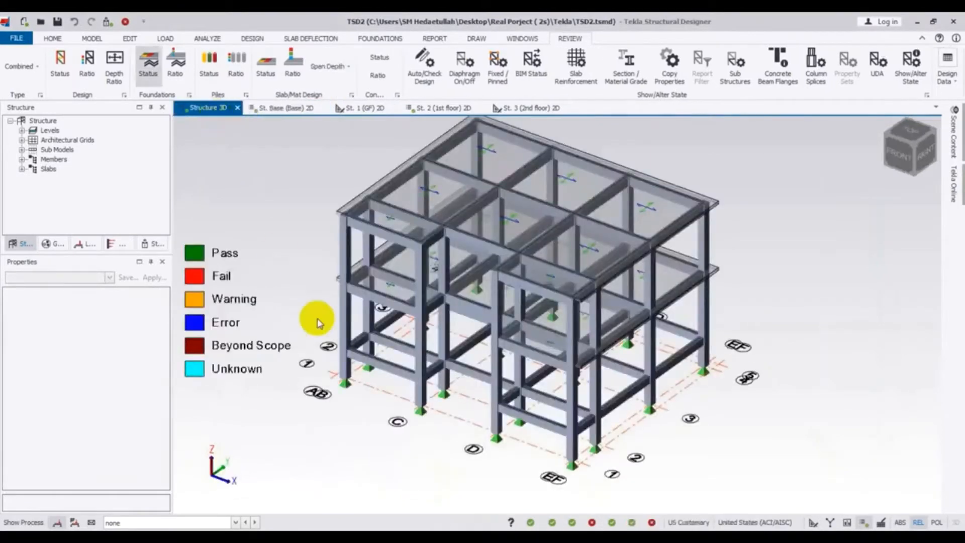
{"action": "right_click_drag", "start_coordinate": [352, 449], "coordinate": [324, 436]}
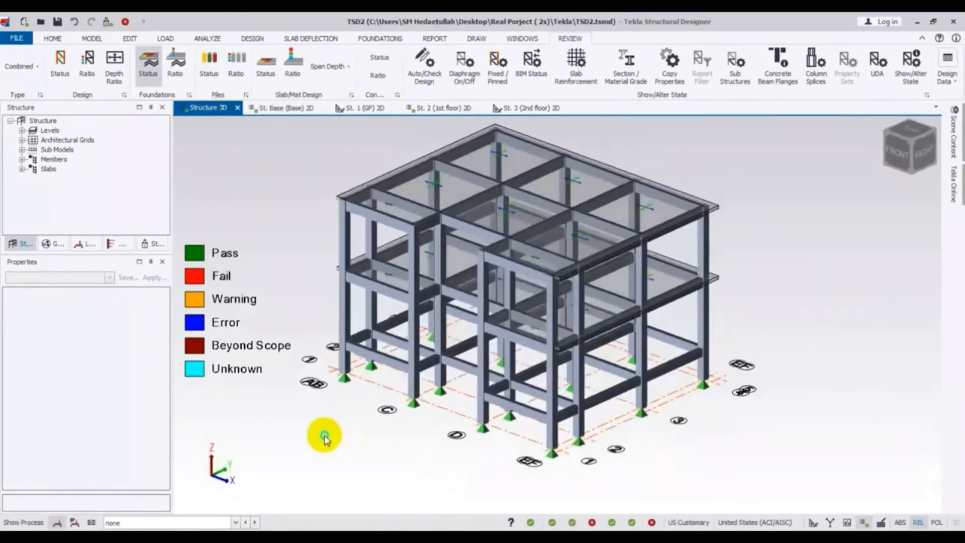
{"action": "middle_click_drag", "start_coordinate": [559, 479], "coordinate": [564, 467]}
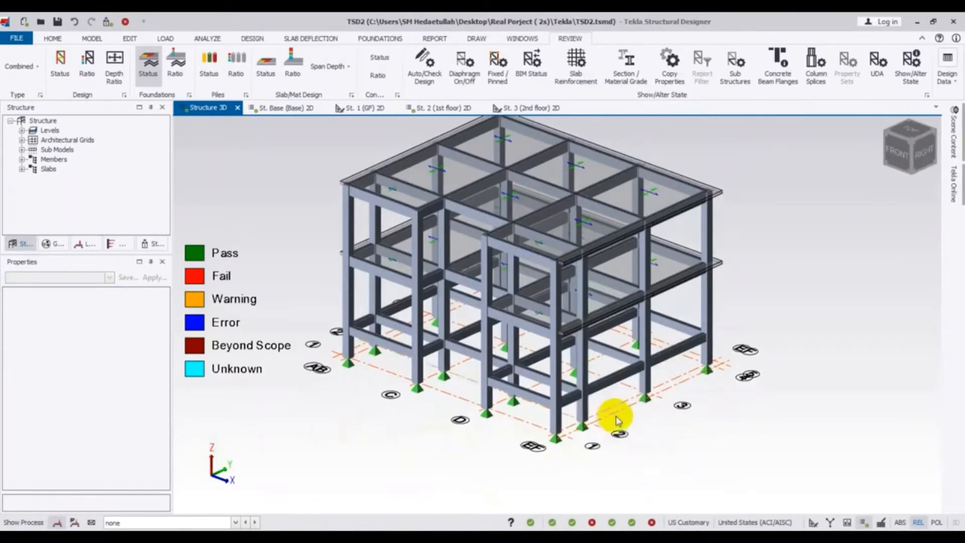
{"action": "middle_click_drag", "start_coordinate": [654, 420], "coordinate": [681, 446]}
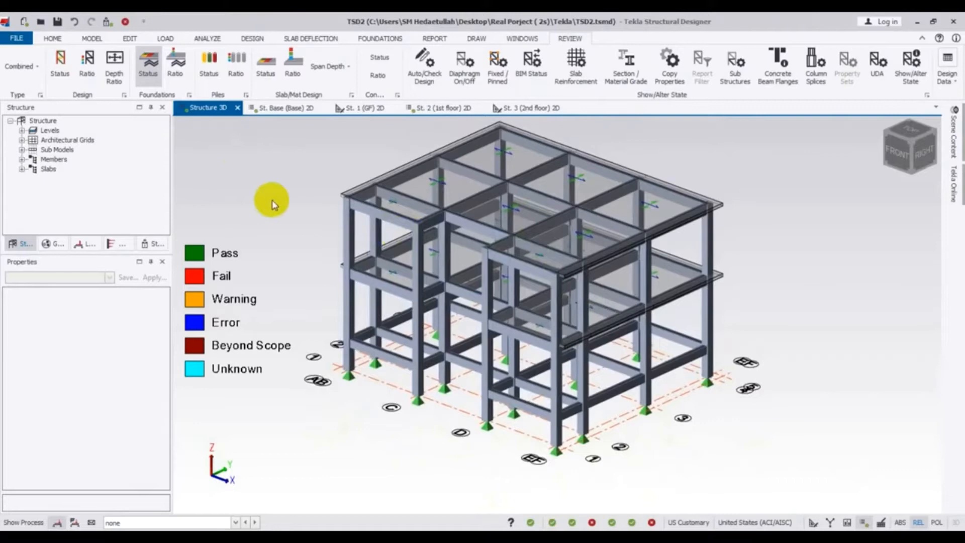
- Return to the base level in plan and select all of its columns and supports
{"action": "left_click", "coordinate": [282, 111]}
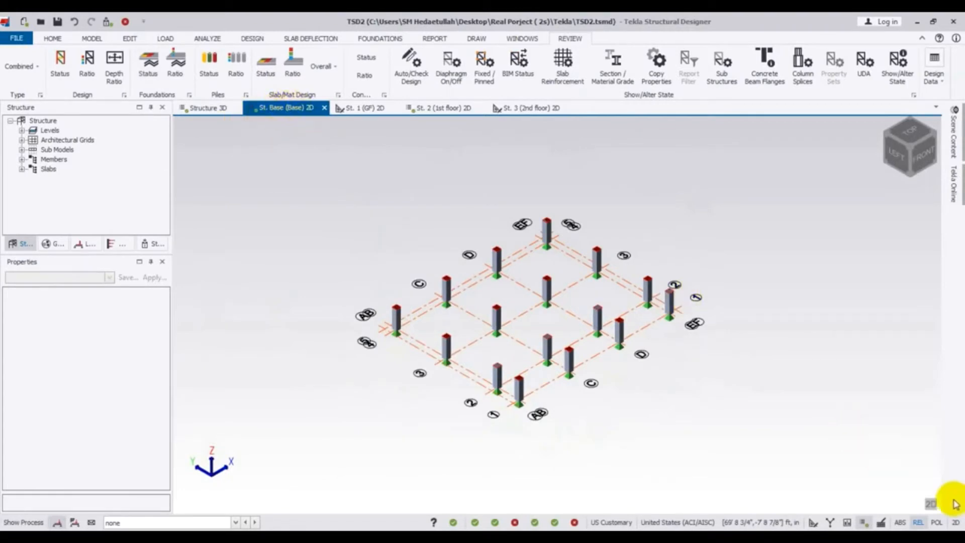
{"action": "left_click", "coordinate": [929, 505]}
{"action": "middle_click_drag", "start_coordinate": [833, 415], "coordinate": [822, 411]}
{"action": "left_click_drag", "start_coordinate": [408, 188], "coordinate": [716, 458]}
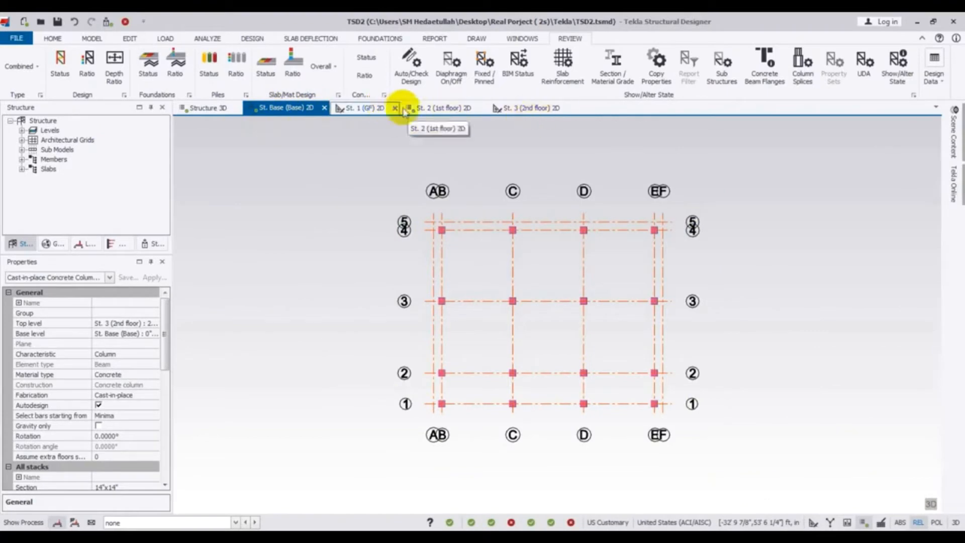
- Check the plan views of the upper floors and the list of levels in the structure tree, returning to the base plan
{"action": "left_click", "coordinate": [386, 109]}
{"action": "left_click", "coordinate": [430, 108]}
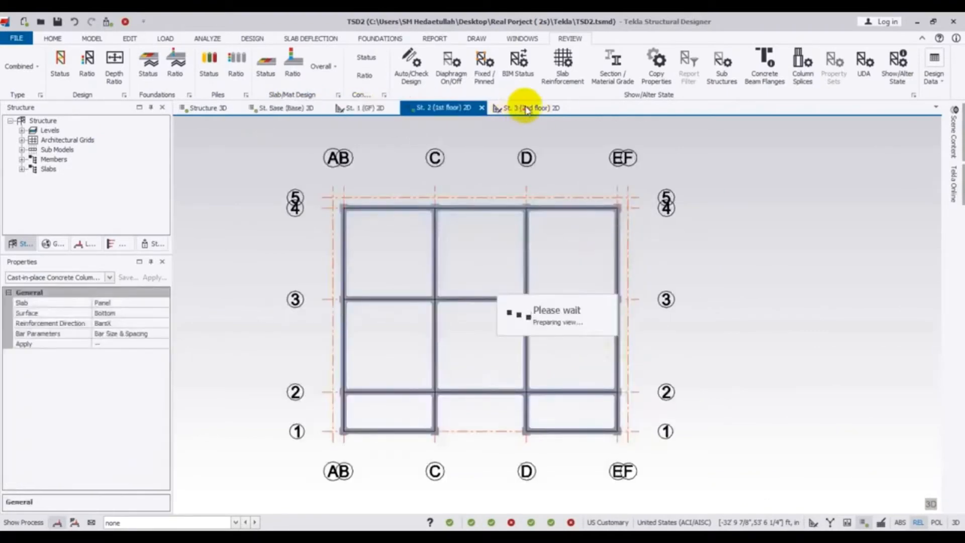
{"action": "left_click", "coordinate": [526, 109]}
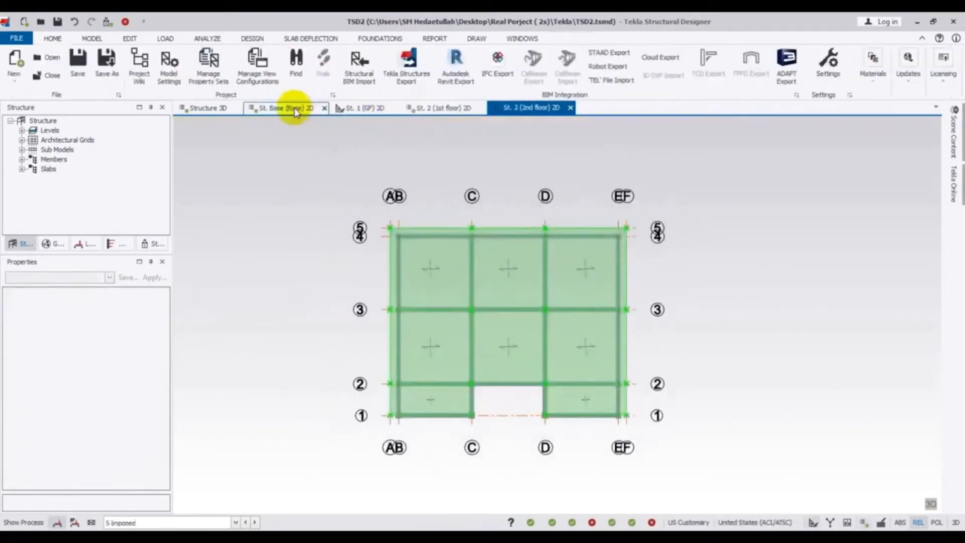
{"action": "left_click", "coordinate": [296, 109]}
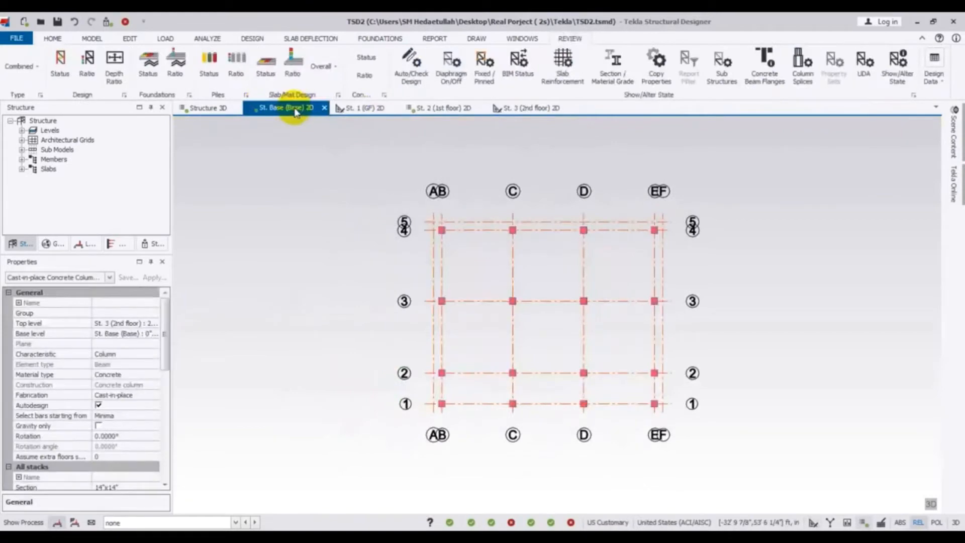
{"action": "left_click", "coordinate": [22, 131]}
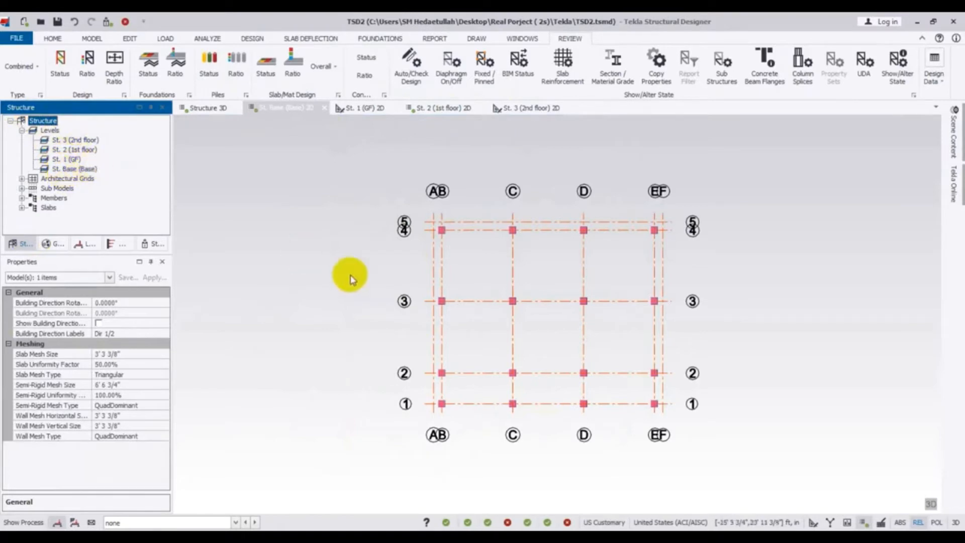
{"action": "left_click", "coordinate": [336, 272]}
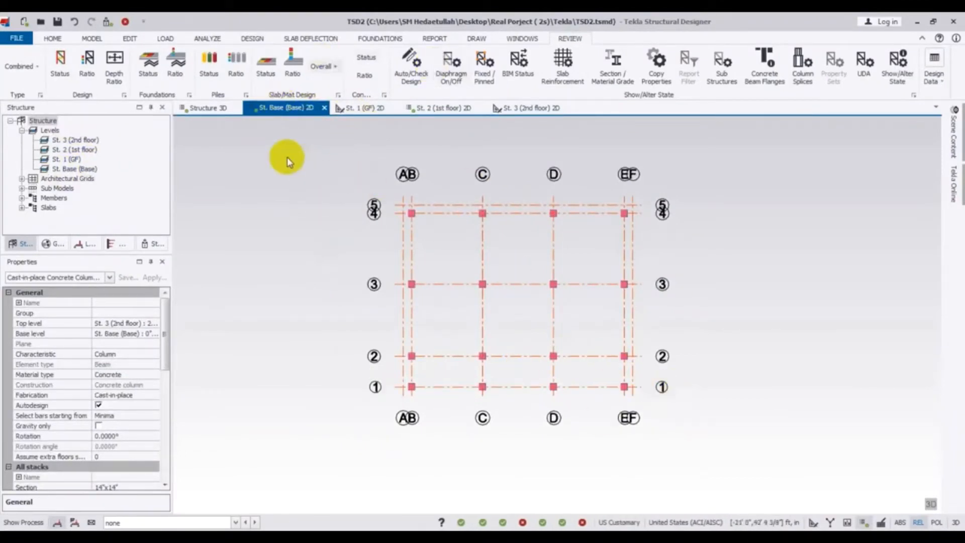
- Delete only the supports from the base level selection, excluding the concrete columns
{"action": "key", "text": "Delete"}
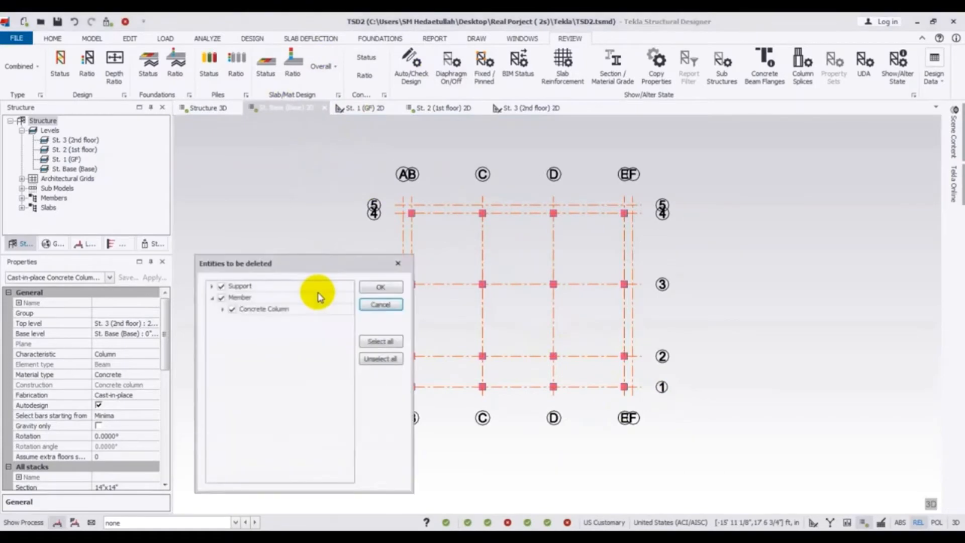
{"action": "left_click_drag", "start_coordinate": [316, 254], "coordinate": [330, 229]}
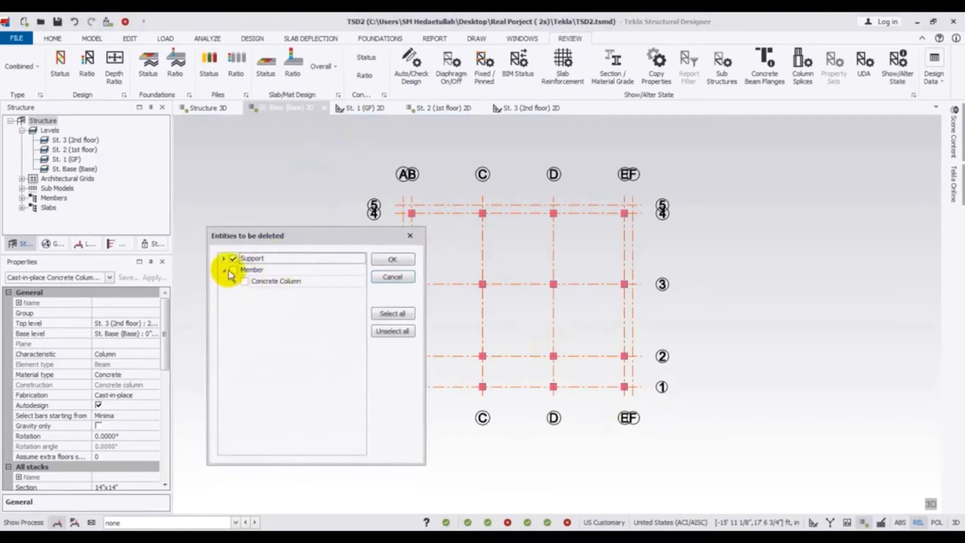
{"action": "left_click", "coordinate": [399, 259]}
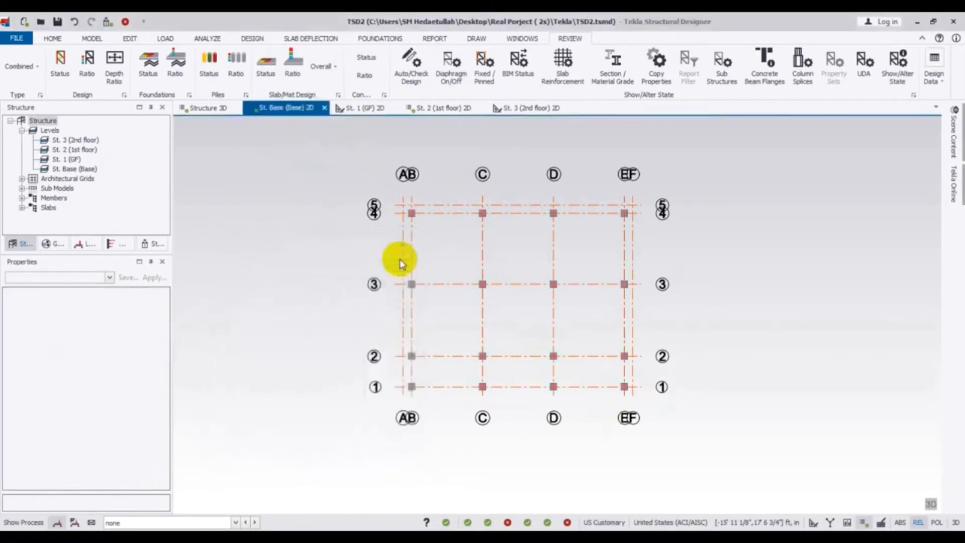
- Inspect the undersides of the base level columns in 3D, then return to the flat base plan
{"action": "left_click", "coordinate": [930, 503]}
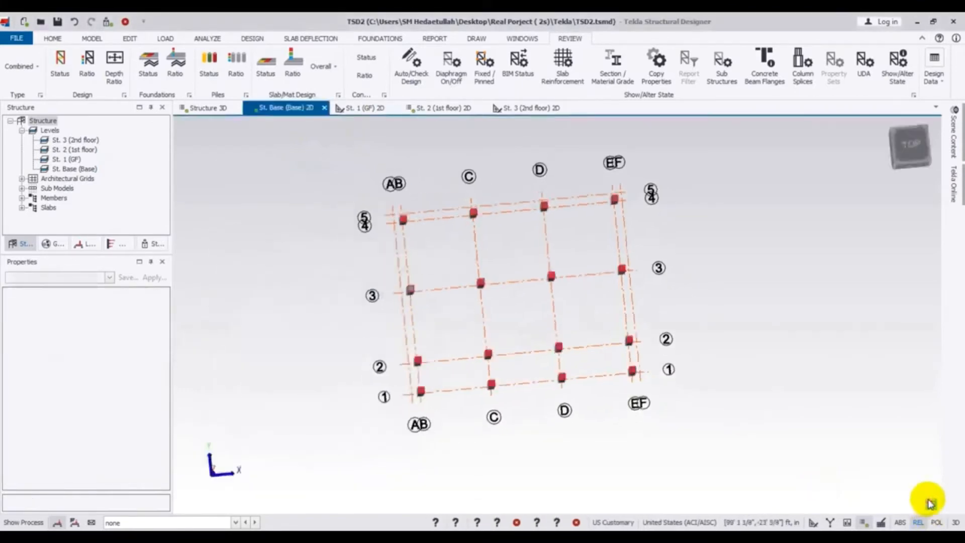
{"action": "scroll", "coordinate": [657, 367], "scroll_direction": "up", "scroll_amount": 5}
{"action": "scroll", "coordinate": [637, 308], "scroll_direction": "up", "scroll_amount": 6}
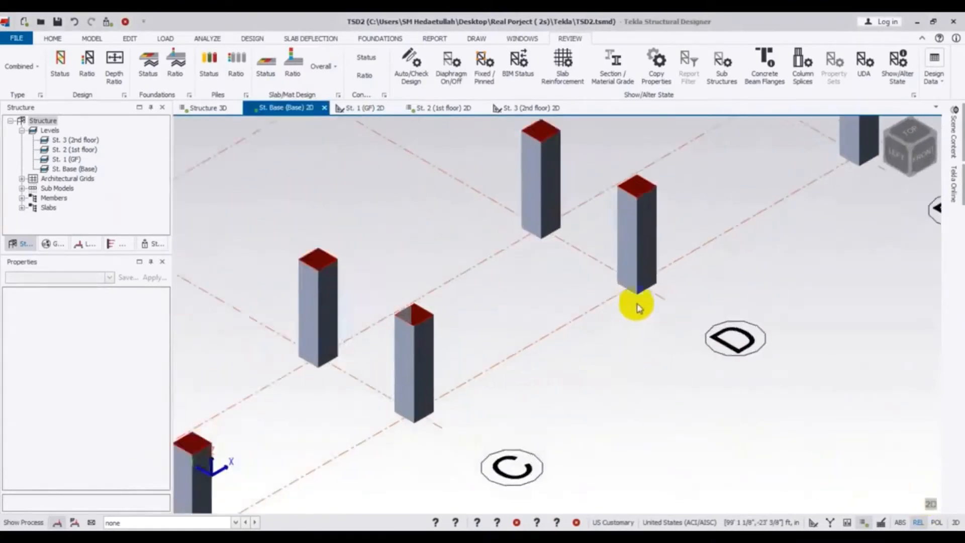
{"action": "scroll", "coordinate": [636, 304], "scroll_direction": "down", "scroll_amount": 10}
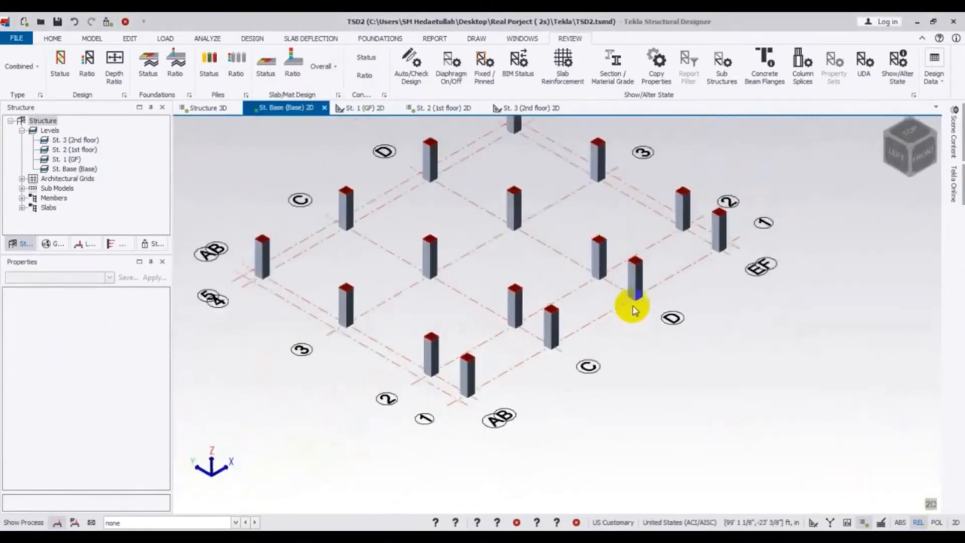
{"action": "right_click_drag", "start_coordinate": [765, 348], "coordinate": [573, 463]}
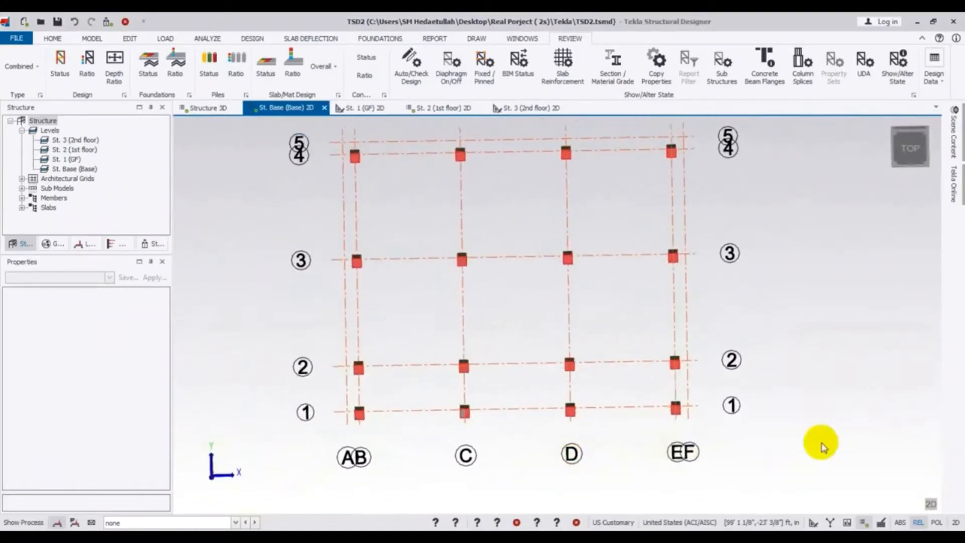
{"action": "left_click", "coordinate": [930, 503]}
{"action": "scroll", "coordinate": [856, 421], "scroll_direction": "down", "scroll_amount": 1}
{"action": "middle_click_drag", "start_coordinate": [869, 421], "coordinate": [835, 427]}
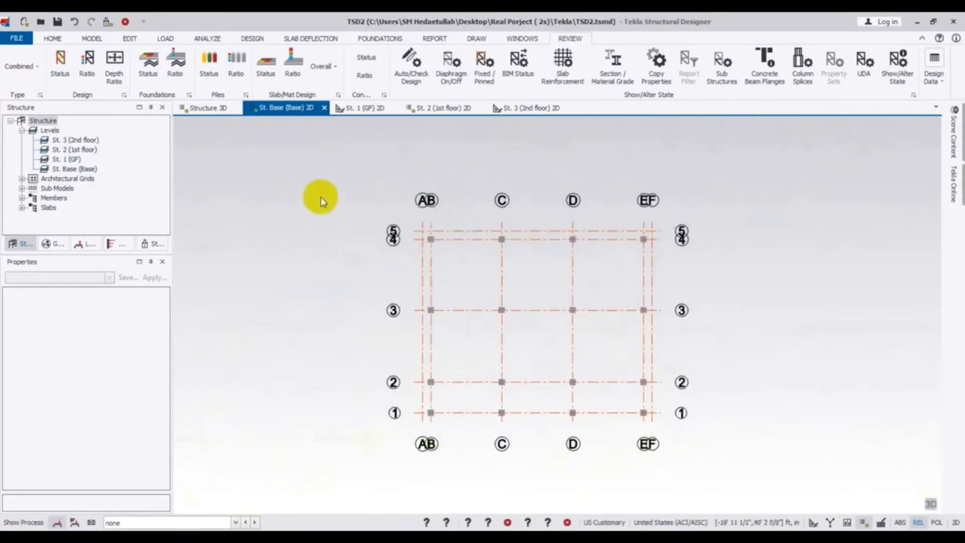
- Start a minimum-area foundation mat on the base level and set its overhang to 18 in
{"action": "left_click", "coordinate": [372, 39]}
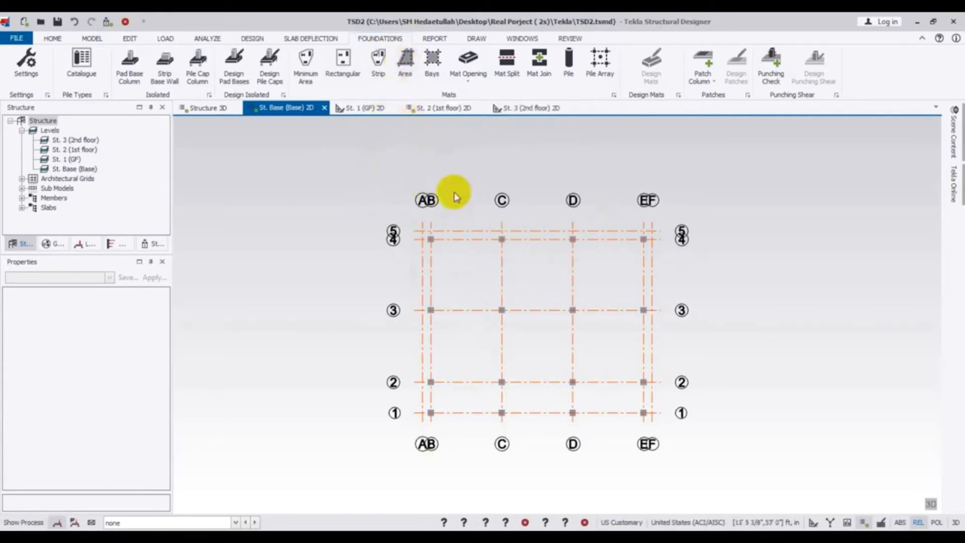
{"action": "middle_click_drag", "start_coordinate": [382, 152], "coordinate": [380, 147]}
{"action": "middle_click_drag", "start_coordinate": [315, 191], "coordinate": [310, 188]}
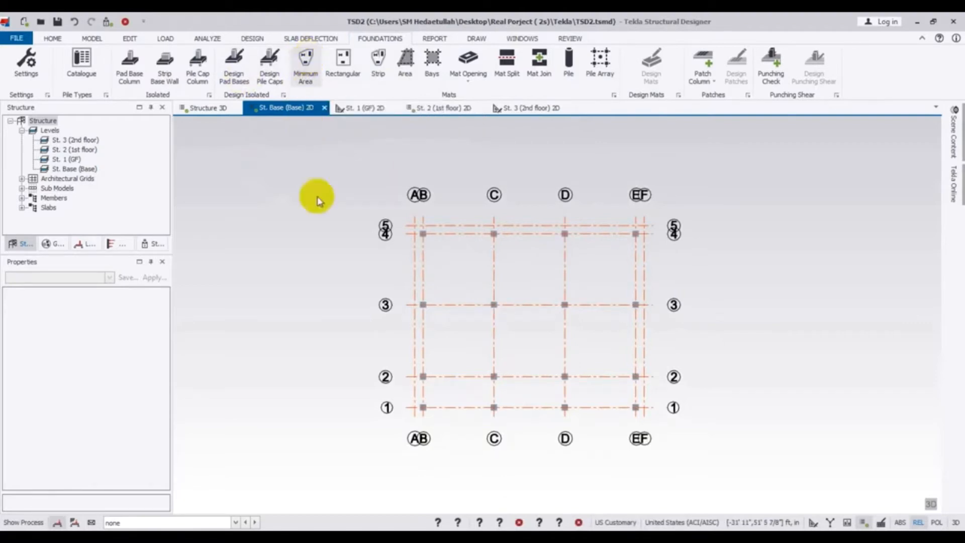
{"action": "left_click", "coordinate": [306, 62]}
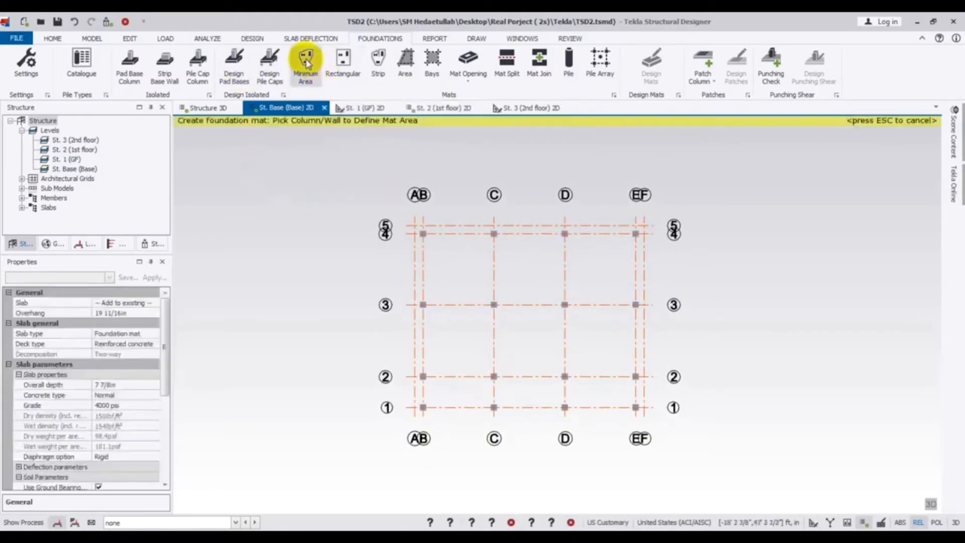
{"action": "mouse_move", "coordinate": [165, 346]}
{"action": "left_mouse_down"}
{"action": "mouse_move", "coordinate": [167, 358]}
{"action": "mouse_move", "coordinate": [165, 338]}
{"action": "left_mouse_up"}
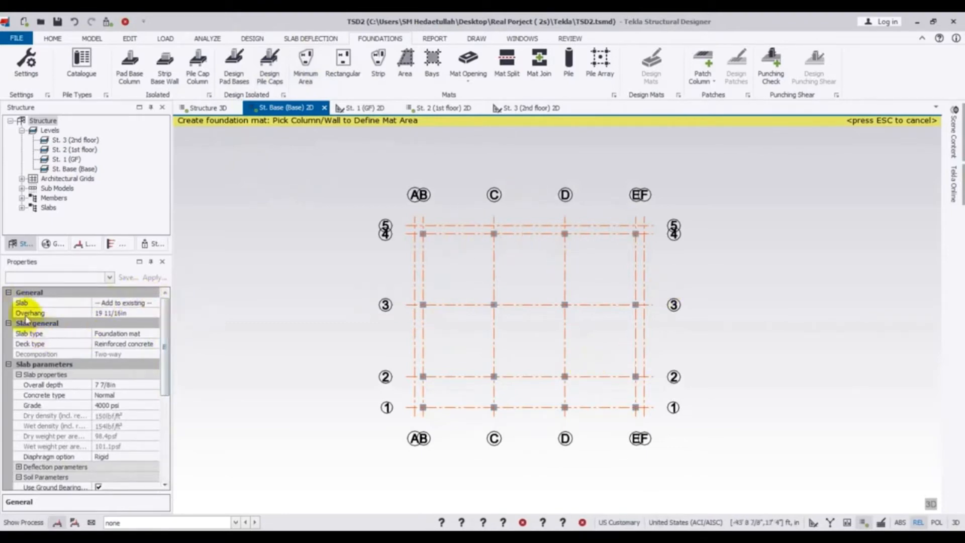
{"action": "scroll", "coordinate": [422, 235], "scroll_direction": "up", "scroll_amount": 5}
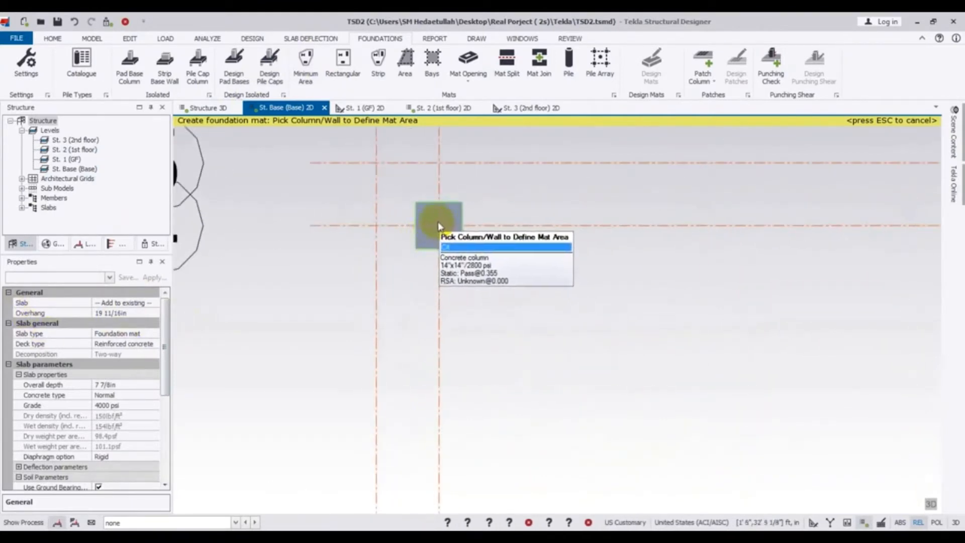
{"action": "middle_click_drag", "start_coordinate": [447, 263], "coordinate": [454, 302]}
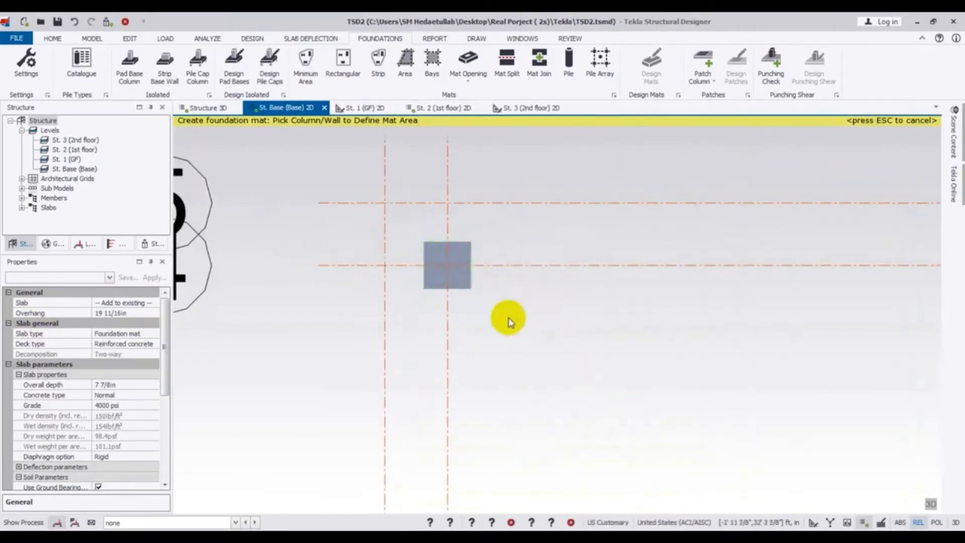
{"action": "scroll", "coordinate": [509, 306], "scroll_direction": "down", "scroll_amount": 2}
{"action": "scroll", "coordinate": [508, 304], "scroll_direction": "down", "scroll_amount": 1}
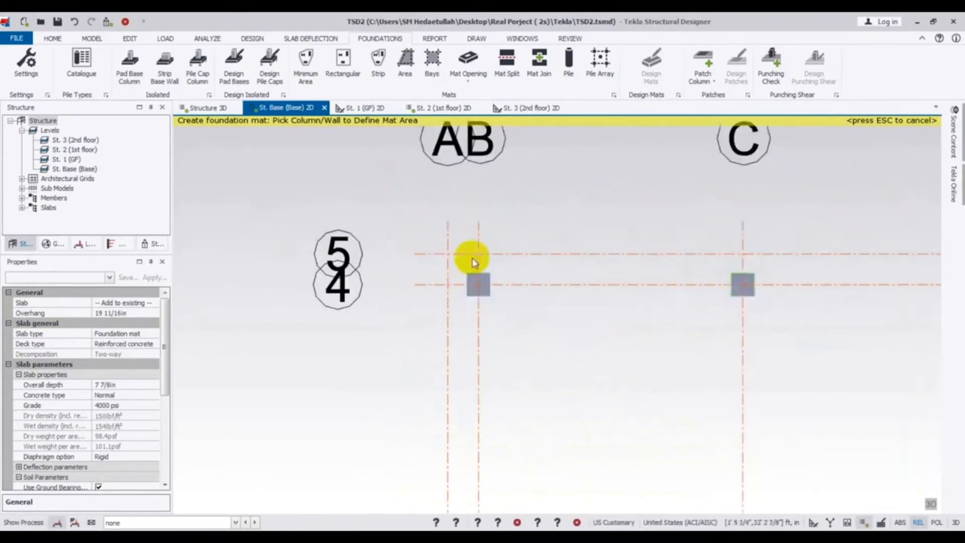
{"action": "middle_click_drag", "start_coordinate": [496, 275], "coordinate": [465, 259]}
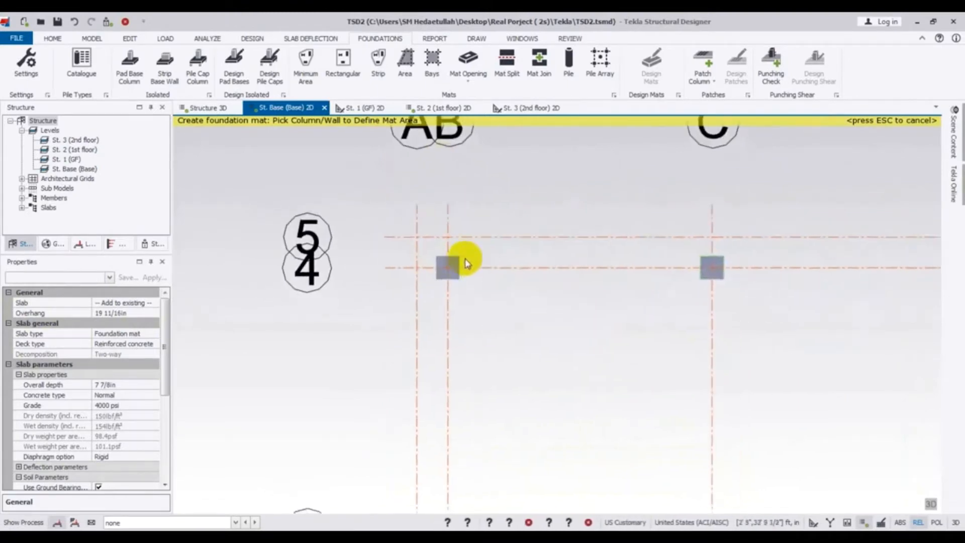
{"action": "left_click", "coordinate": [122, 303]}
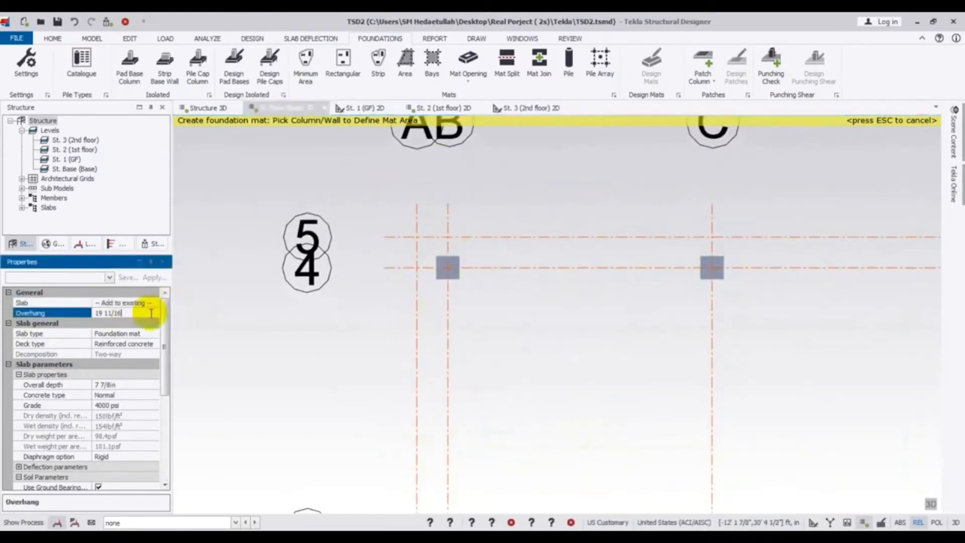
{"action": "left_click", "coordinate": [66, 313]}
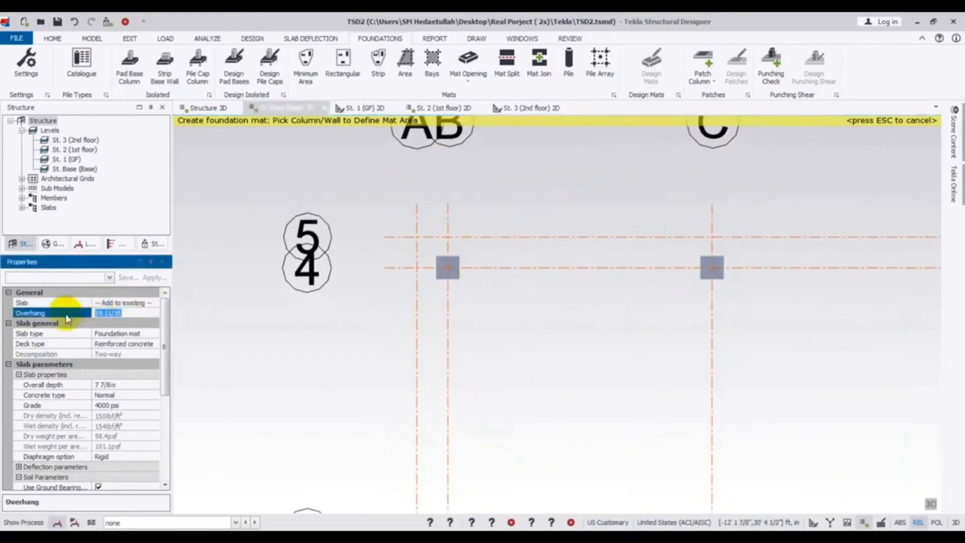
{"action": "type", "text": "18"}
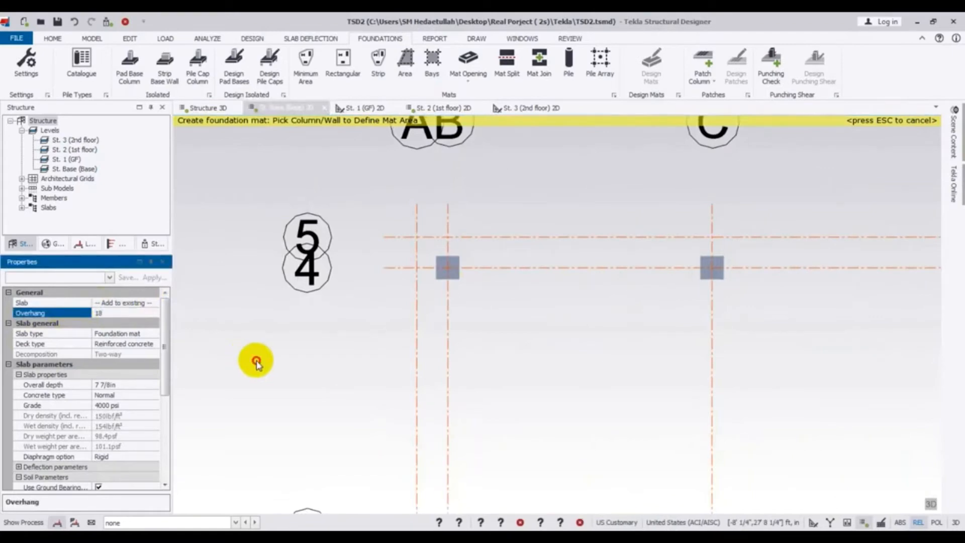
{"action": "left_click", "coordinate": [254, 360]}
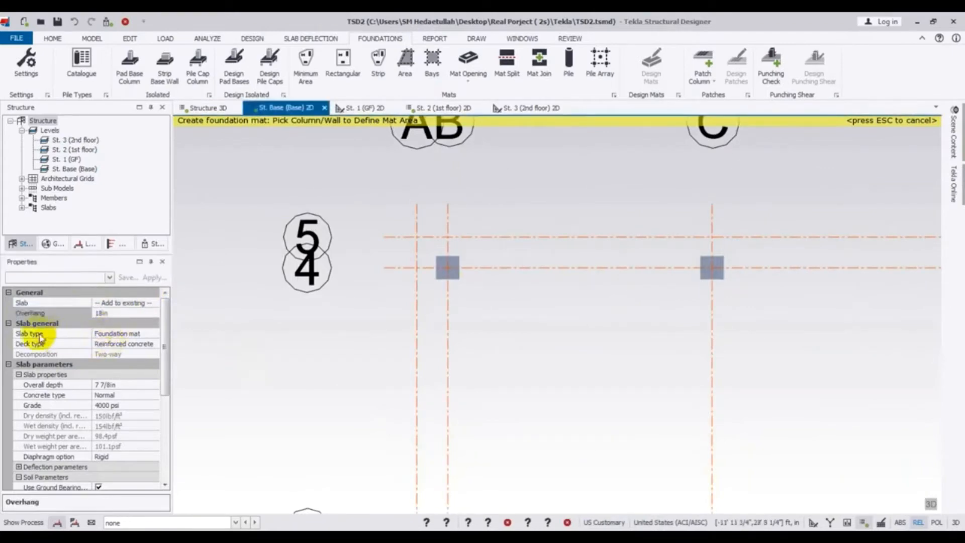
- Choose Foundation mat as the slab type for the new mat
{"action": "left_click", "coordinate": [146, 333]}
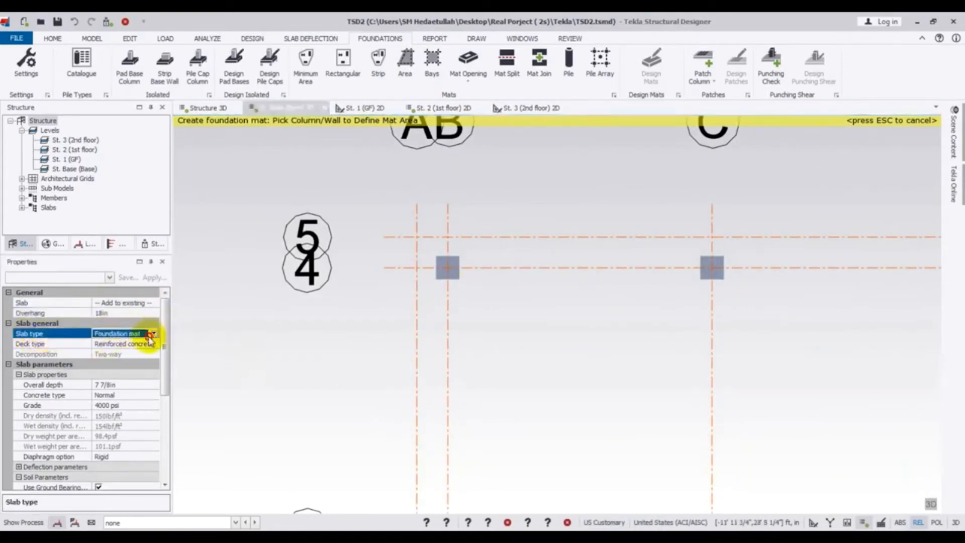
{"action": "left_click", "coordinate": [154, 335]}
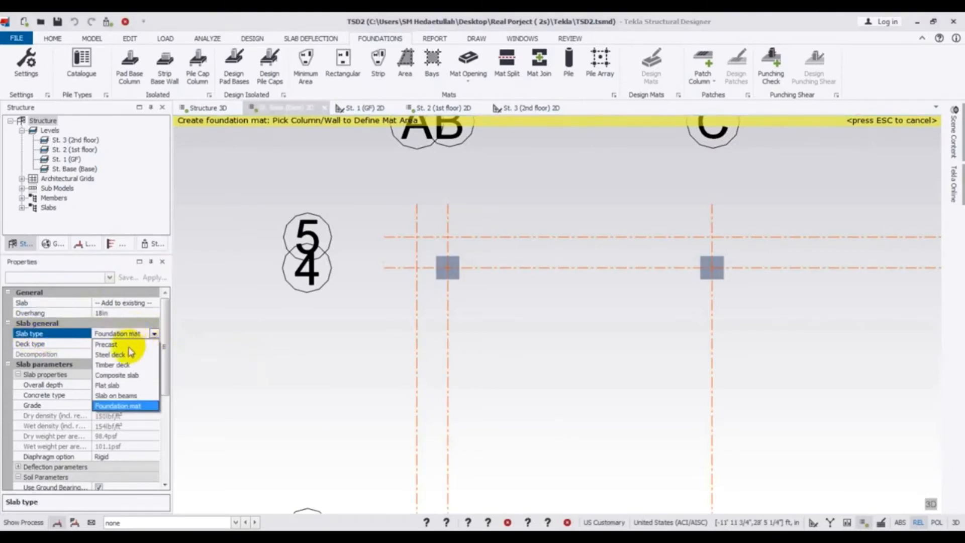
{"action": "left_click", "coordinate": [107, 406]}
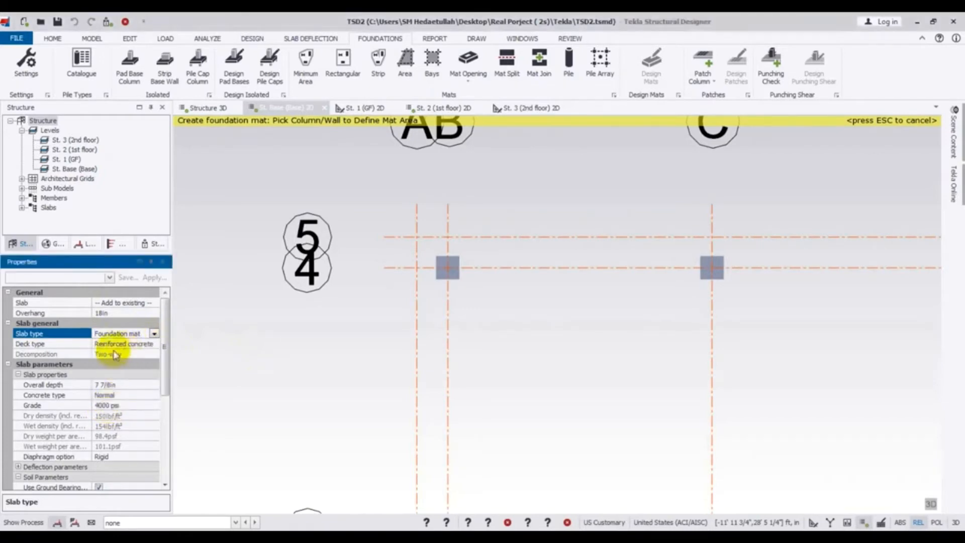
- Set the mat's overall depth to 15 in and its concrete grade to 2800 psi
{"action": "left_click_drag", "start_coordinate": [160, 340], "coordinate": [161, 361]}
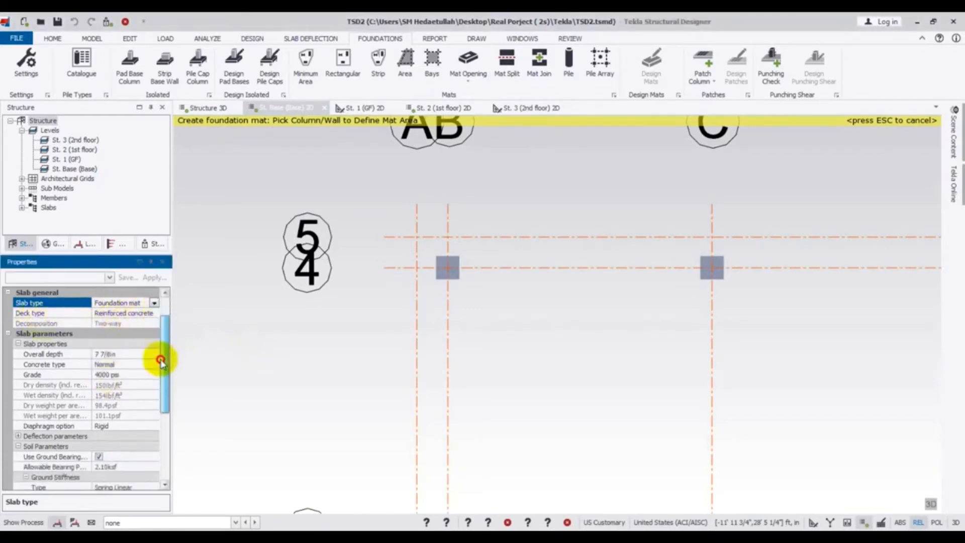
{"action": "left_click", "coordinate": [139, 323]}
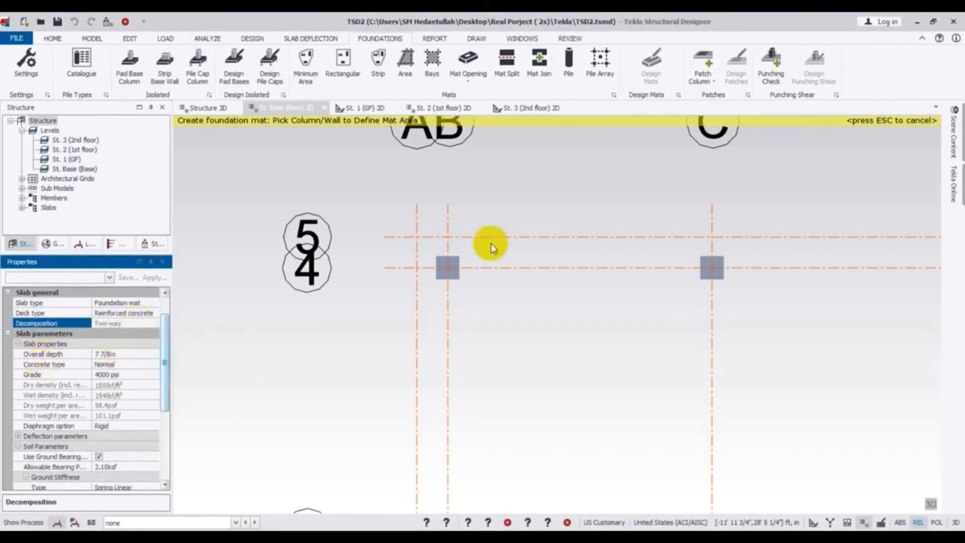
{"action": "left_click", "coordinate": [121, 353]}
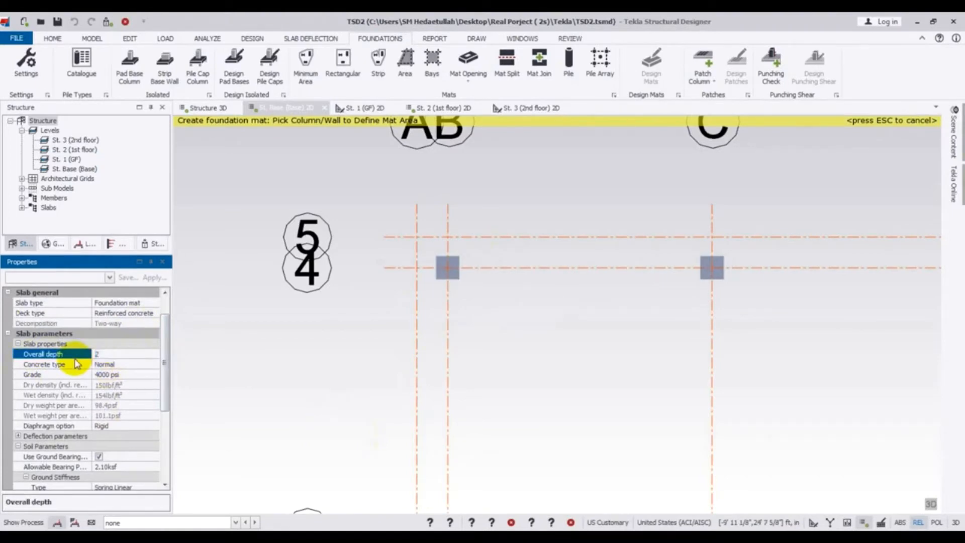
{"action": "type", "text": "2"}
{"action": "key", "text": "BackSpace"}
{"action": "type", "text": "15"}
{"action": "left_click", "coordinate": [247, 403]}
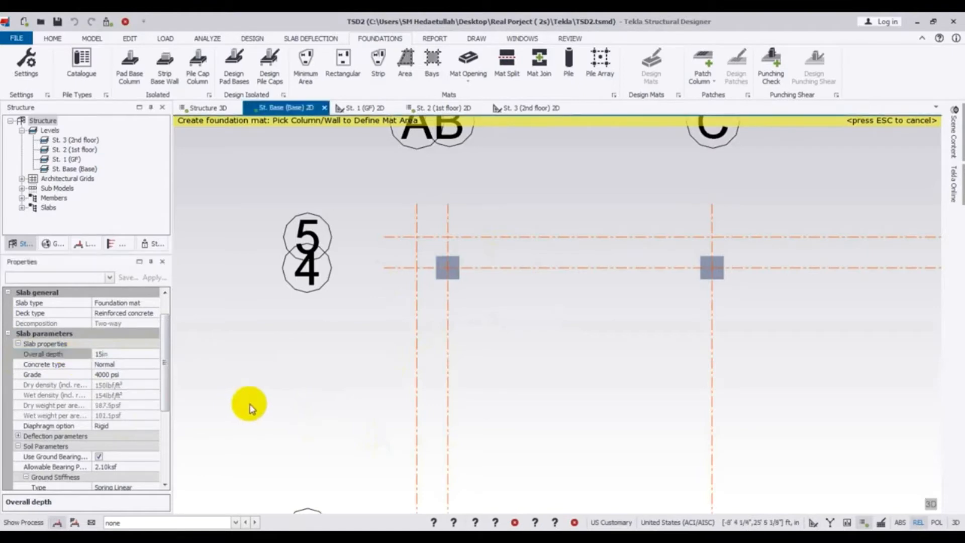
{"action": "left_click", "coordinate": [95, 375]}
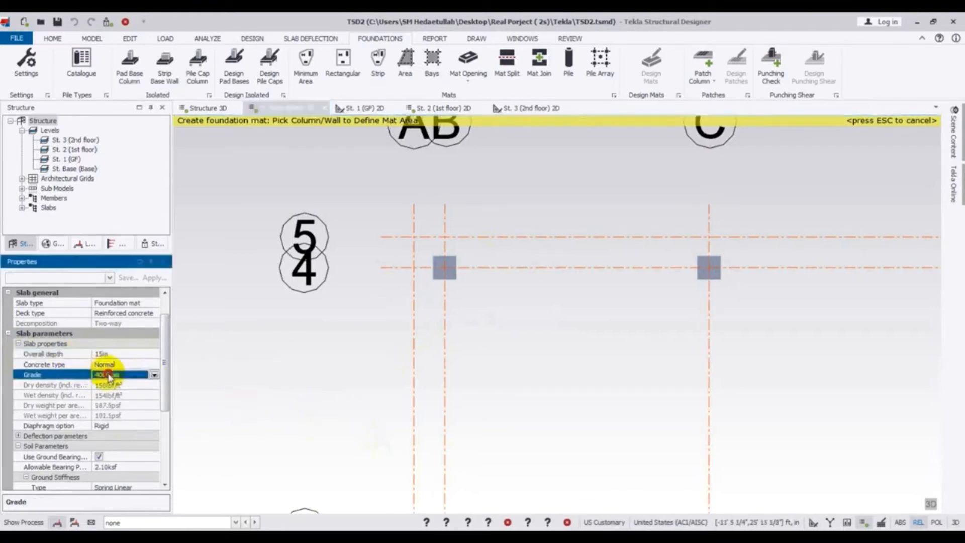
{"action": "left_click", "coordinate": [154, 376]}
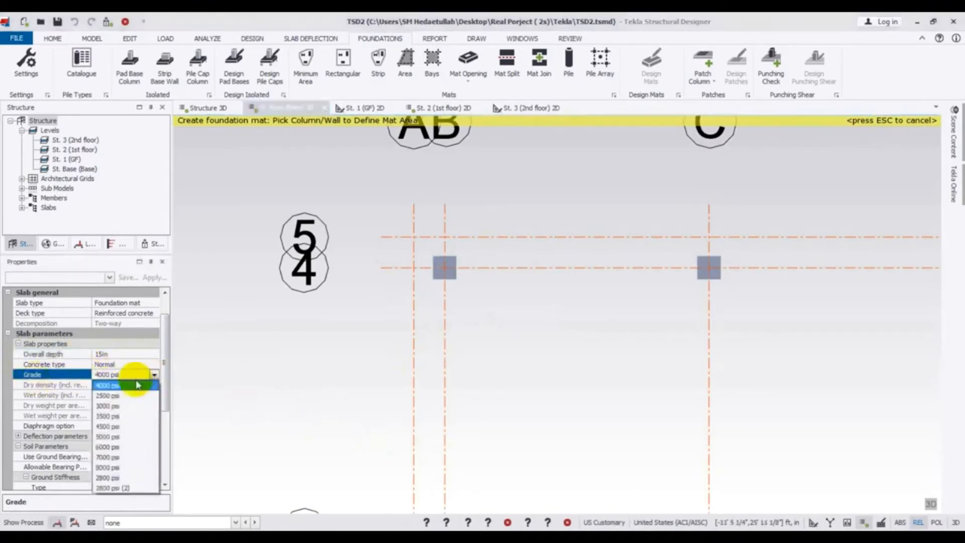
{"action": "left_click", "coordinate": [113, 478]}
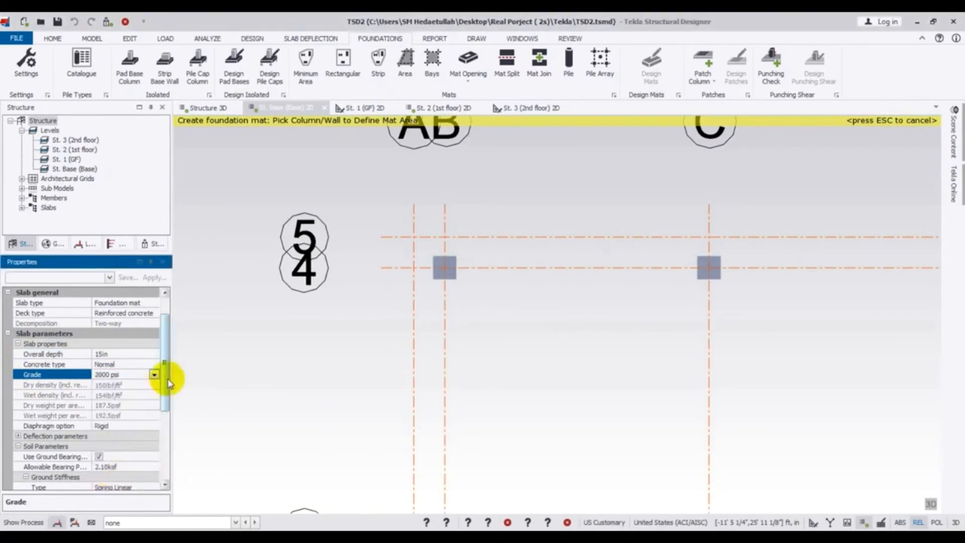
- Choose Rigid as the mat's diaphragm option
{"action": "left_click_drag", "start_coordinate": [166, 382], "coordinate": [170, 413]}
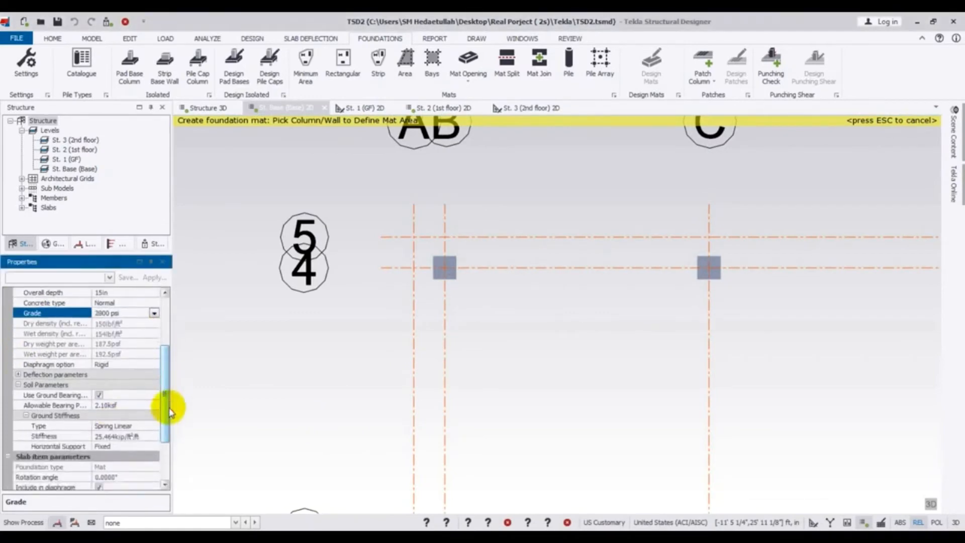
{"action": "left_click_drag", "start_coordinate": [168, 398], "coordinate": [168, 403]}
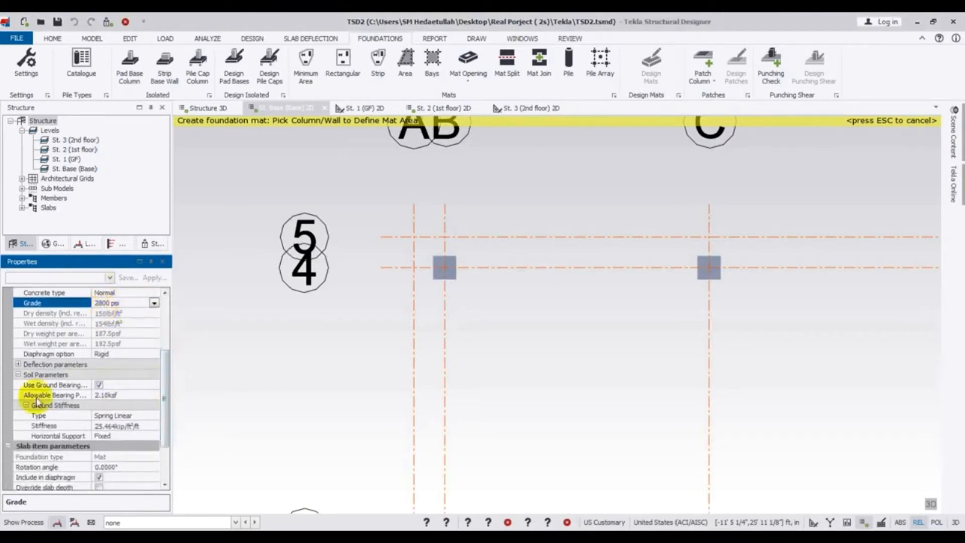
{"action": "left_click", "coordinate": [135, 357]}
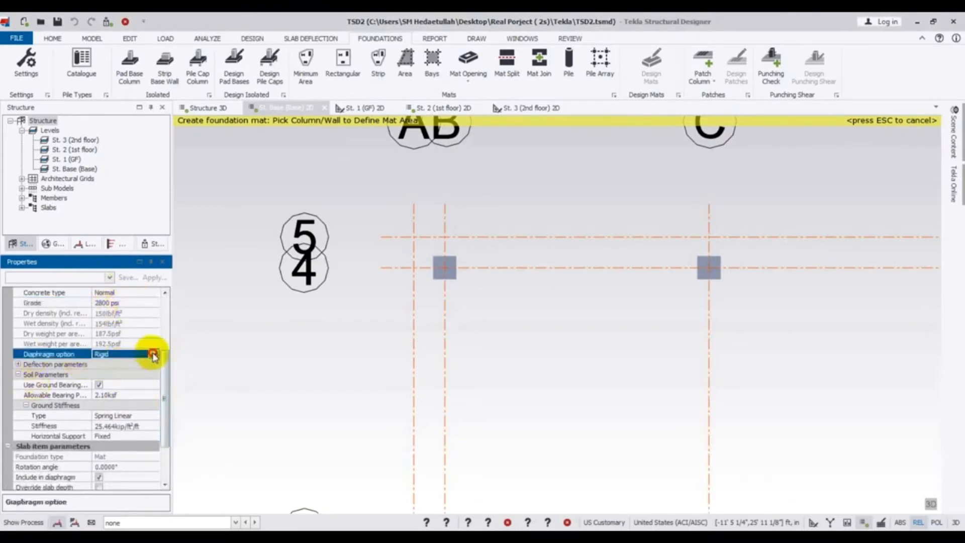
{"action": "left_click", "coordinate": [153, 354]}
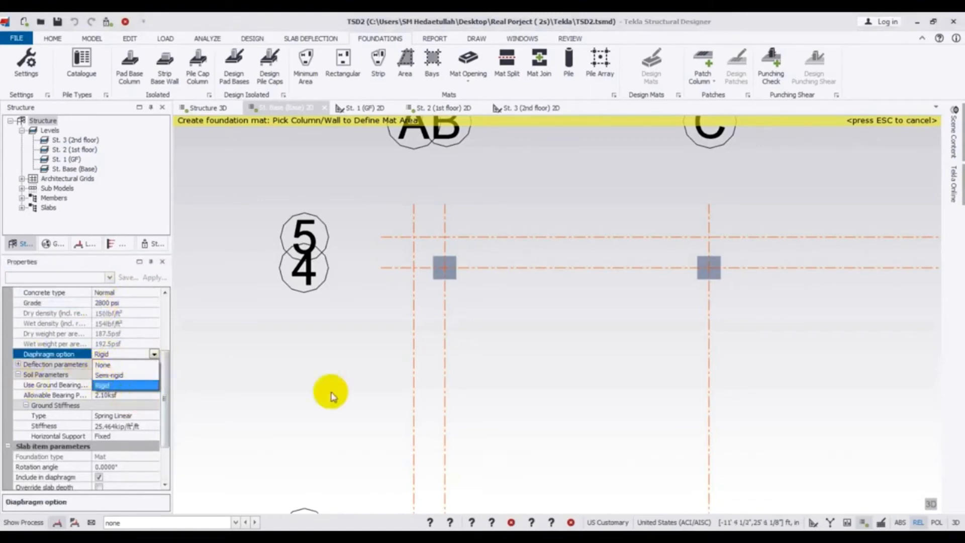
{"action": "left_click", "coordinate": [110, 386]}
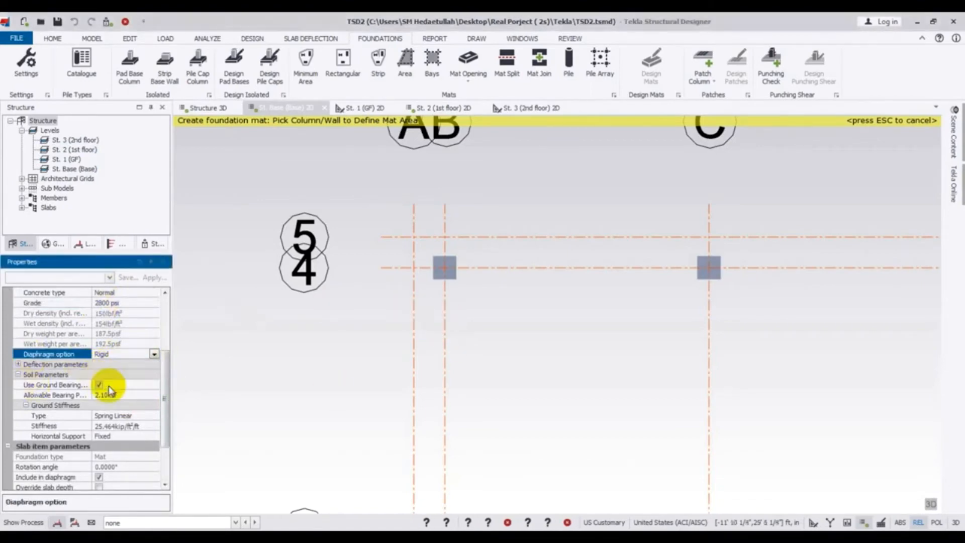
- Set the allowable bearing pressure in the mat's soil parameters to 4.20 ksf
{"action": "left_click_drag", "start_coordinate": [162, 378], "coordinate": [163, 390]}
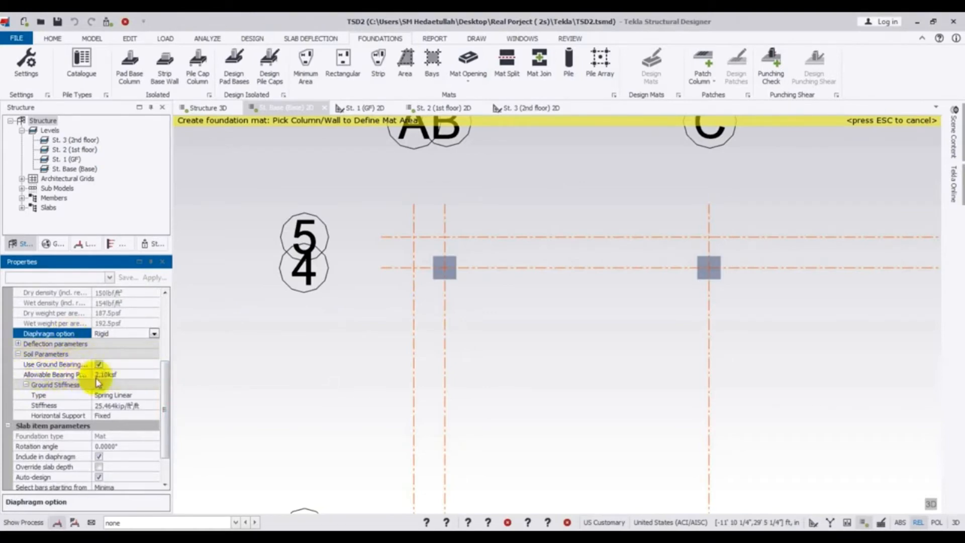
{"action": "left_click", "coordinate": [125, 375]}
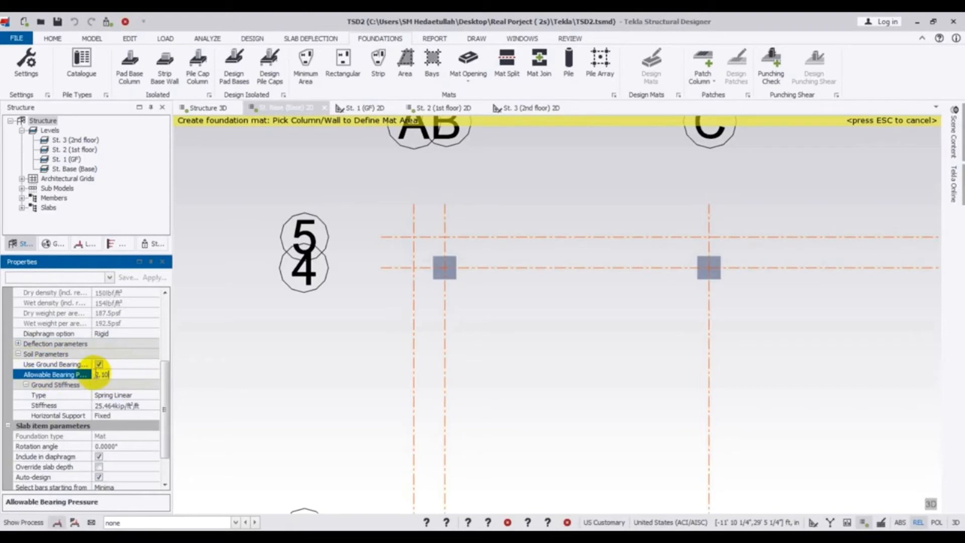
{"action": "left_click_drag", "start_coordinate": [99, 375], "coordinate": [75, 370]}
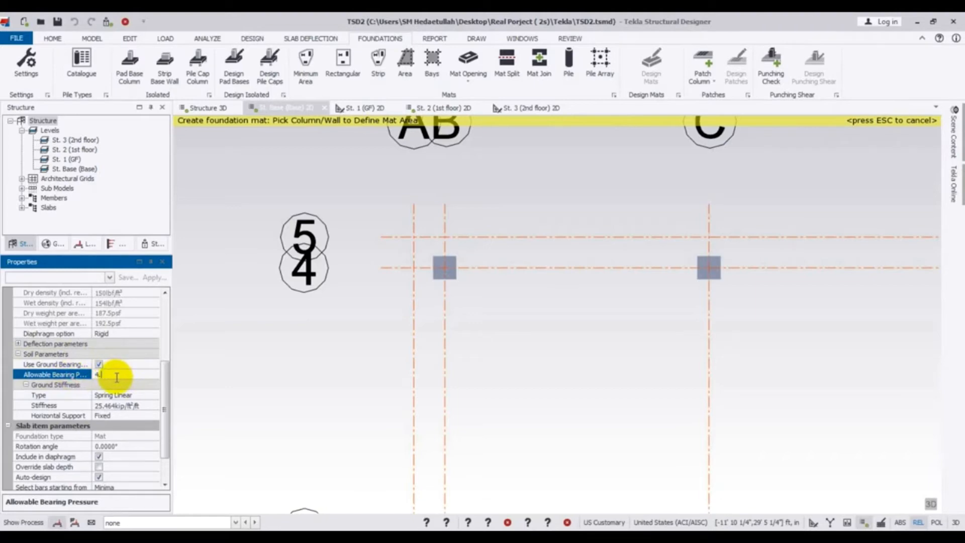
{"action": "left_click", "coordinate": [196, 381]}
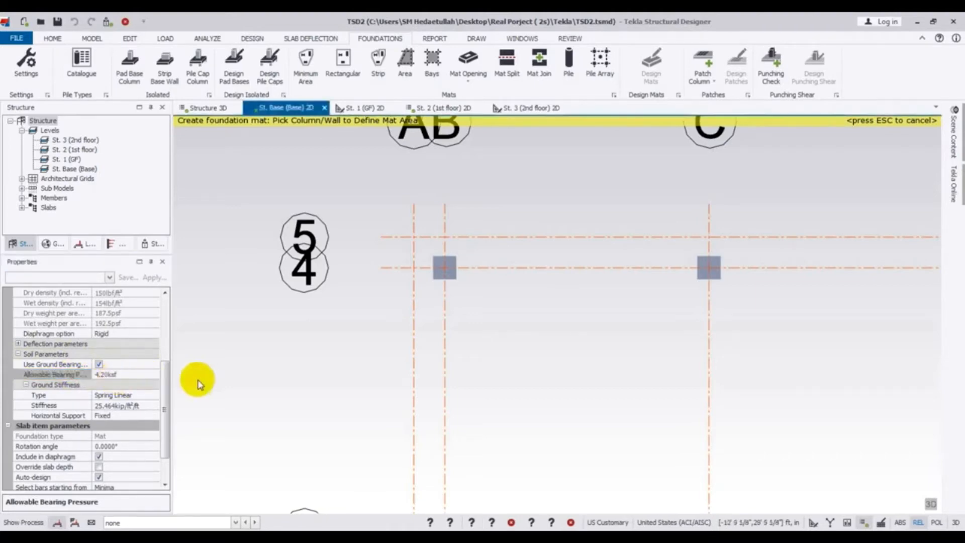
- Check the mat's ground stiffness type and the remaining soil and slab item parameters
{"action": "scroll", "coordinate": [168, 400], "scroll_direction": "down", "scroll_amount": 1}
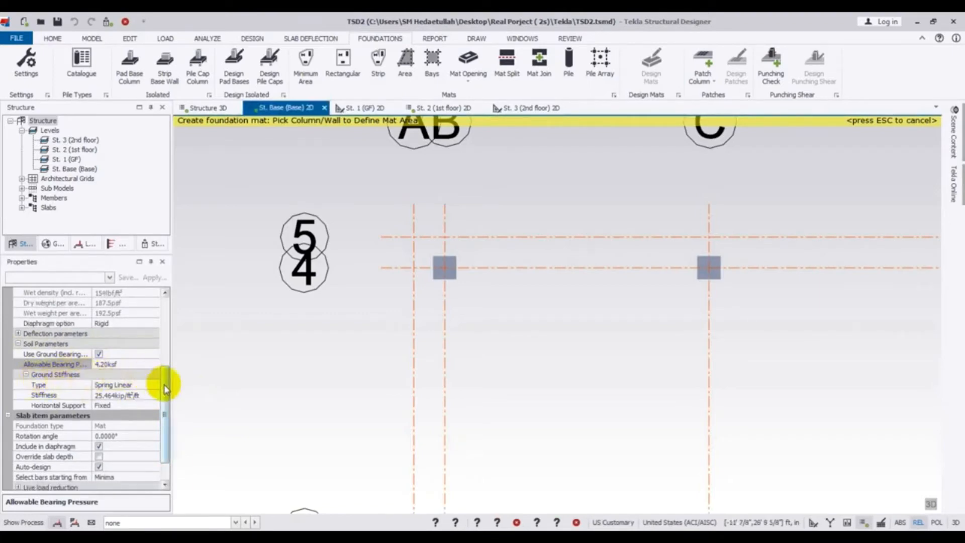
{"action": "scroll", "coordinate": [161, 384], "scroll_direction": "down", "scroll_amount": 3}
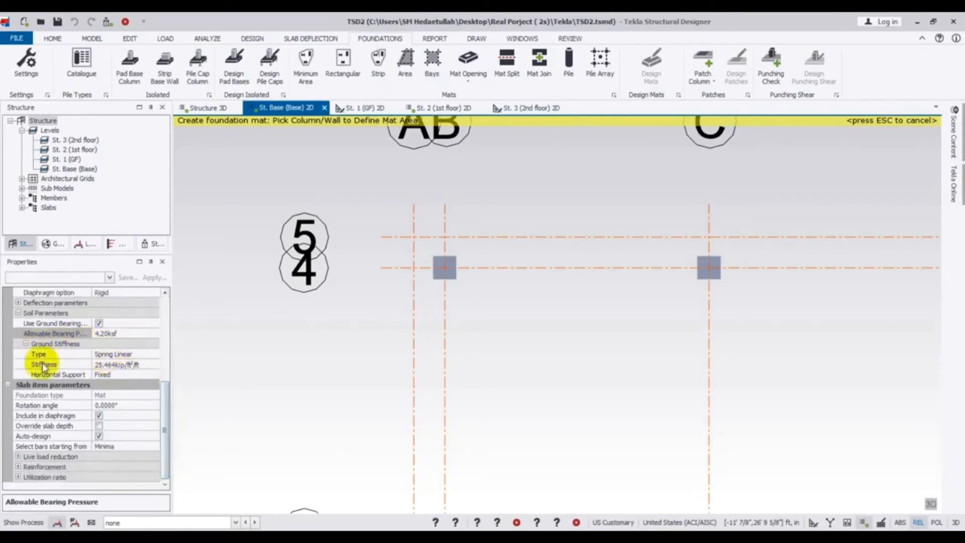
{"action": "left_click", "coordinate": [125, 355]}
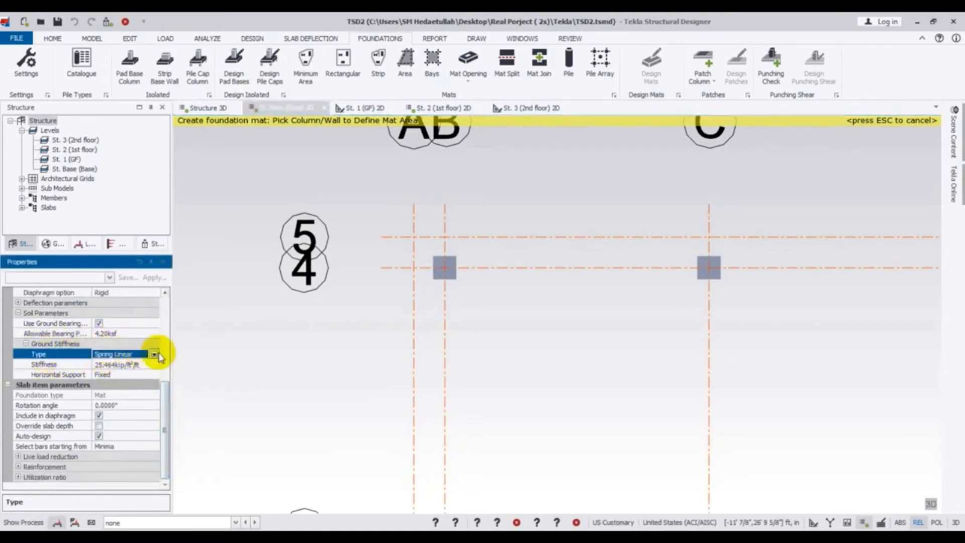
{"action": "left_click", "coordinate": [163, 355]}
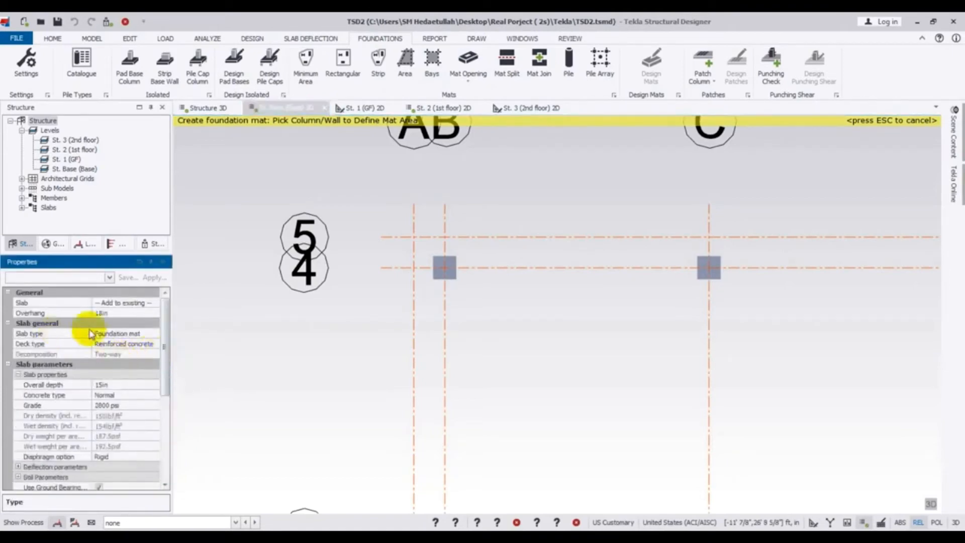
- Check the available slab types and review the mat's soil and slab item parameters
{"action": "left_click", "coordinate": [116, 334]}
{"action": "left_click", "coordinate": [155, 333]}
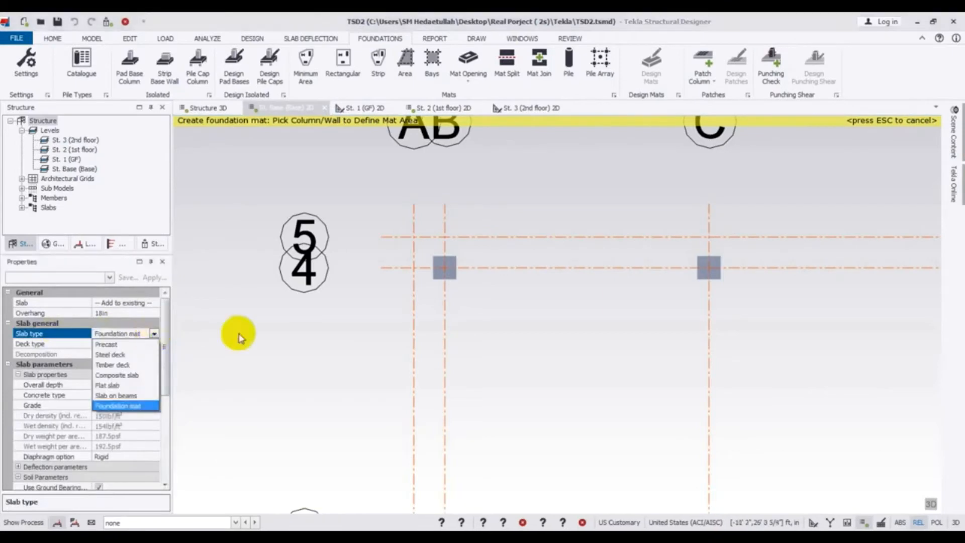
{"action": "left_click", "coordinate": [229, 335]}
{"action": "left_click_drag", "start_coordinate": [161, 341], "coordinate": [161, 405]}
{"action": "left_click", "coordinate": [133, 385]}
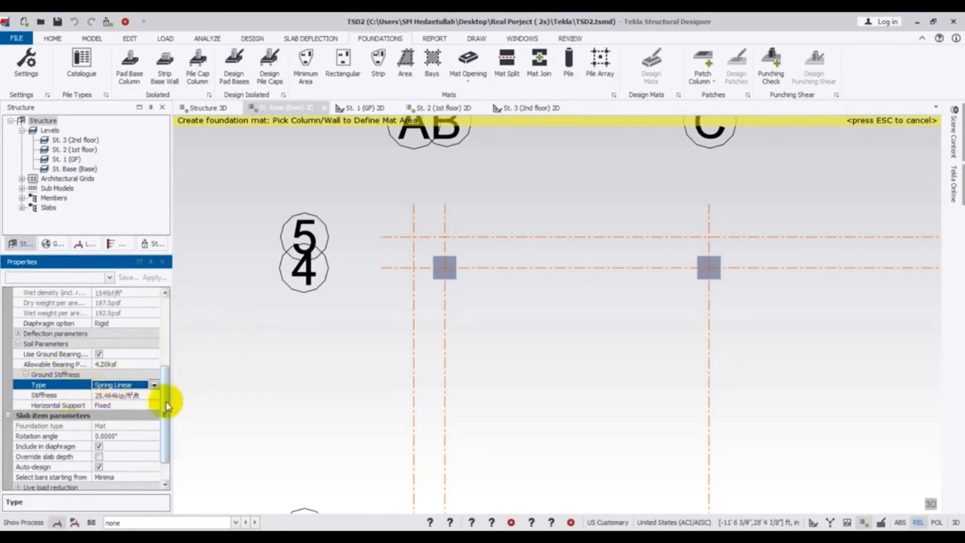
{"action": "left_click_drag", "start_coordinate": [160, 397], "coordinate": [167, 426]}
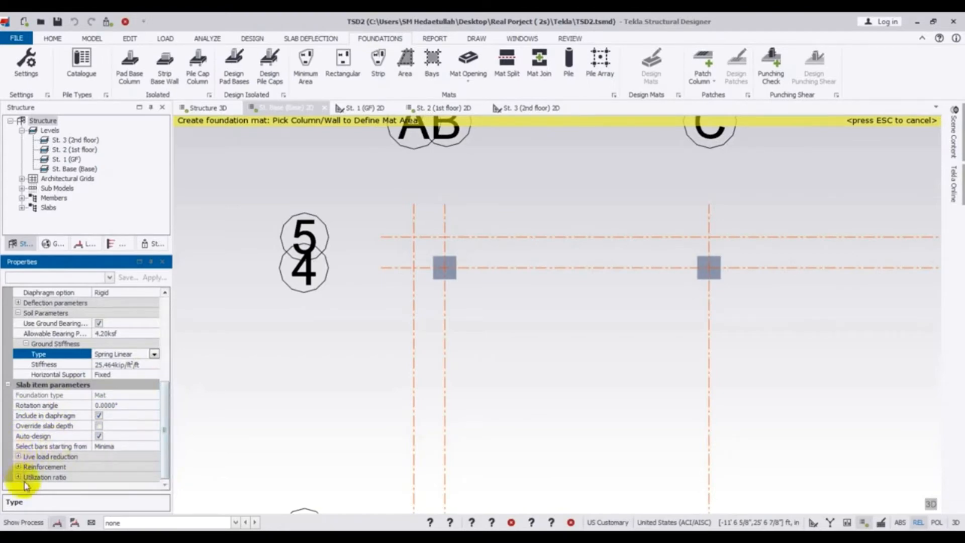
- Expand the mat's reinforcement settings and review the bar type, size and spacing of the top and bottom bar layers
{"action": "left_click", "coordinate": [17, 468]}
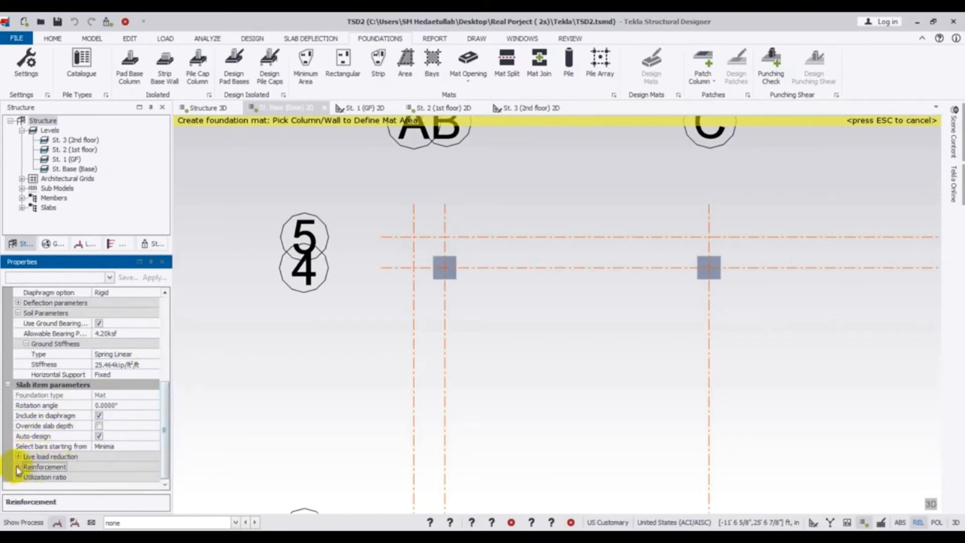
{"action": "left_click", "coordinate": [17, 468]}
{"action": "left_click_drag", "start_coordinate": [161, 371], "coordinate": [166, 425]}
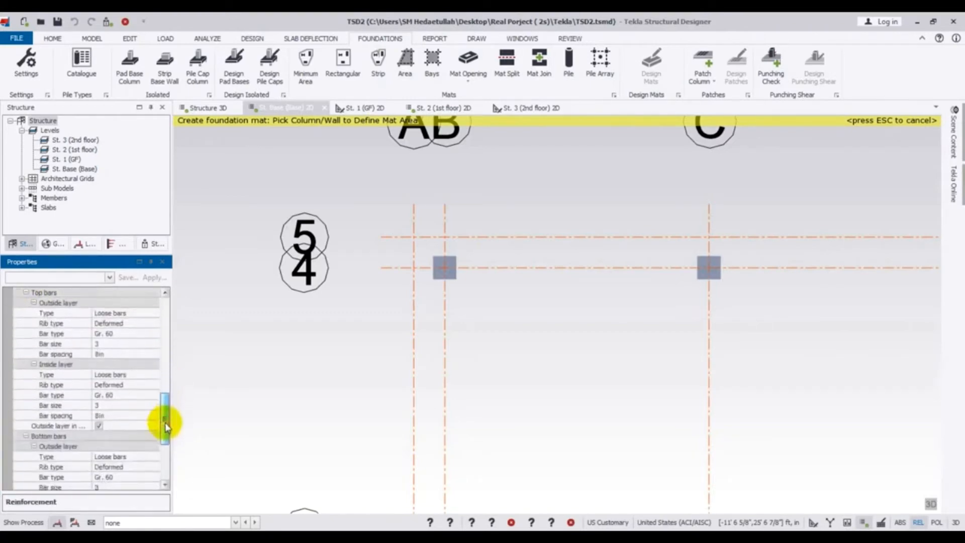
{"action": "scroll", "coordinate": [112, 362], "scroll_direction": "up", "scroll_amount": 5}
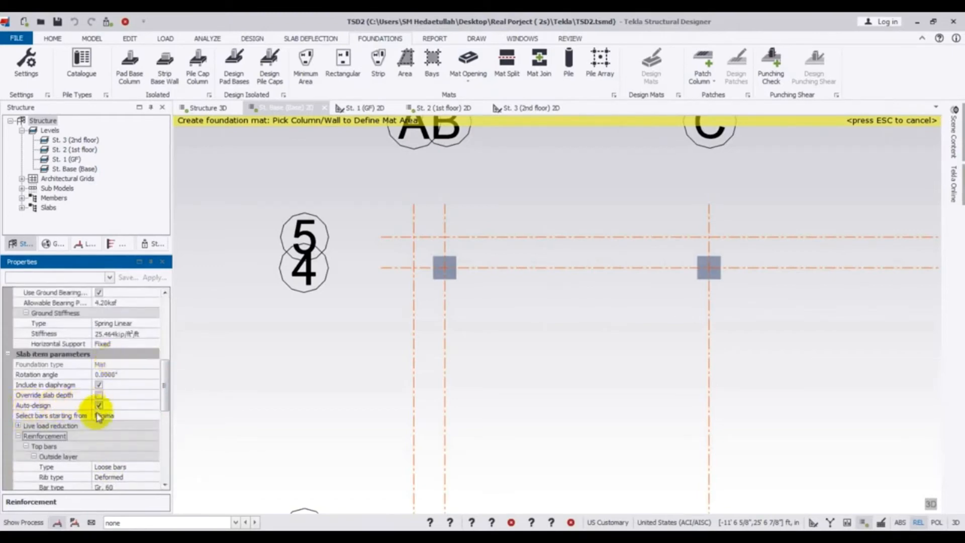
{"action": "scroll", "coordinate": [98, 415], "scroll_direction": "down", "scroll_amount": 6}
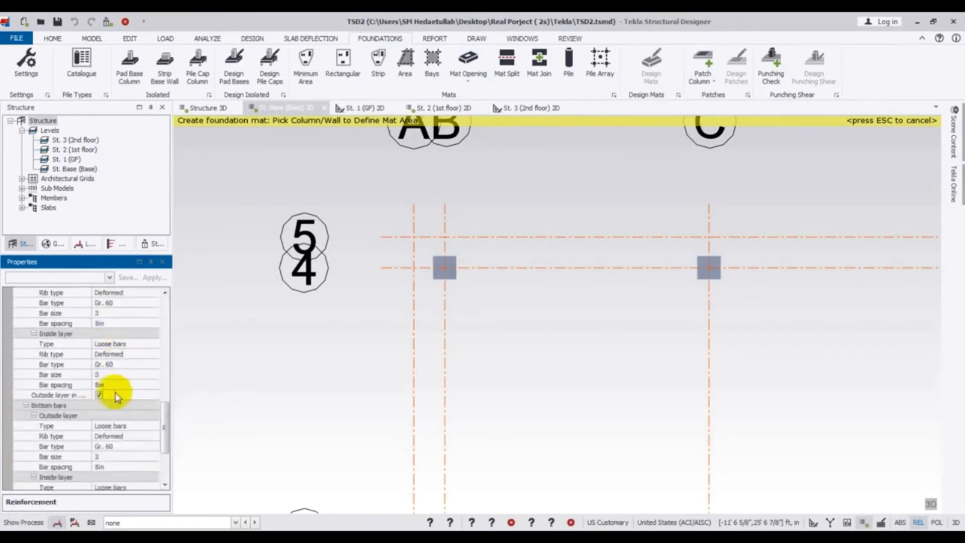
{"action": "scroll", "coordinate": [106, 362], "scroll_direction": "up", "scroll_amount": 1}
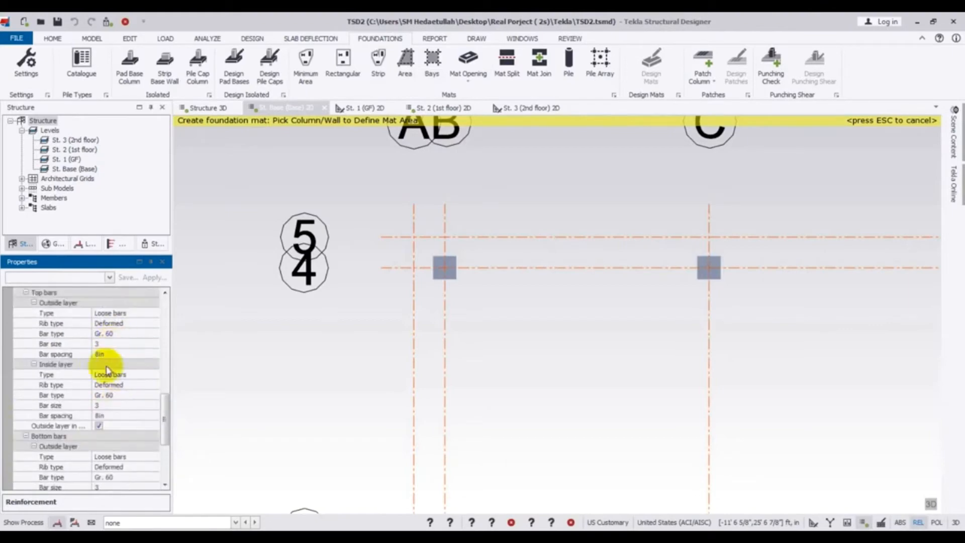
{"action": "scroll", "coordinate": [106, 371], "scroll_direction": "down", "scroll_amount": 4}
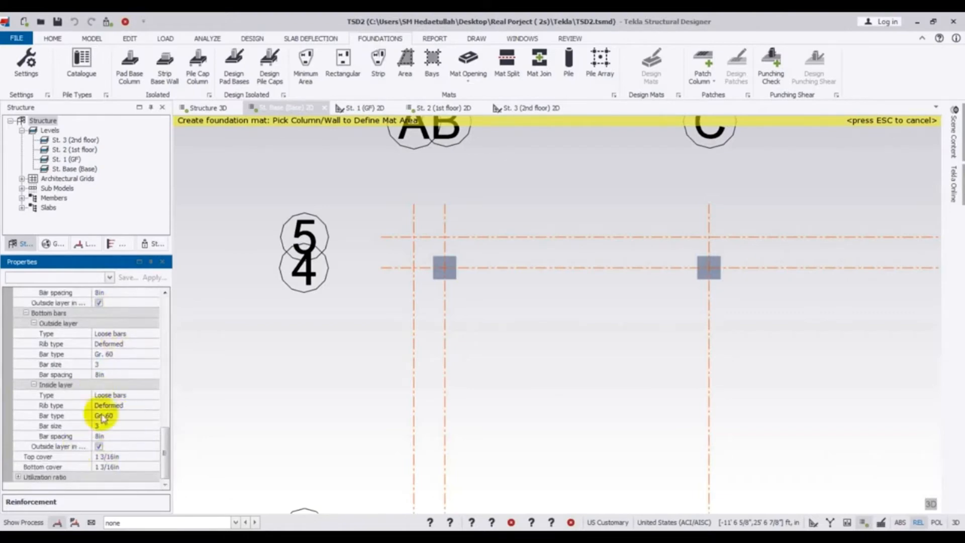
- Set both the top cover and the bottom cover of the mat's reinforcement to 3 in
{"action": "left_click", "coordinate": [106, 456]}
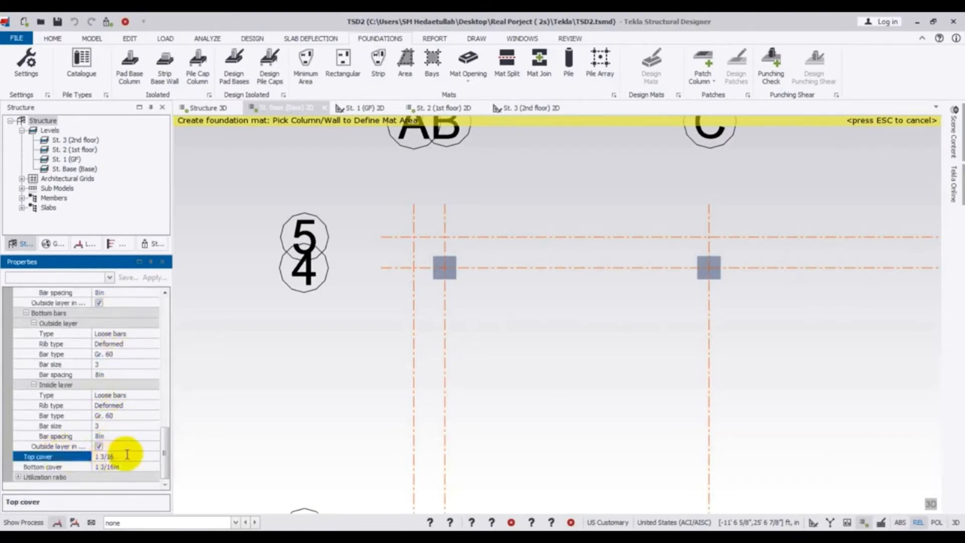
{"action": "left_click_drag", "start_coordinate": [96, 456], "coordinate": [122, 455]}
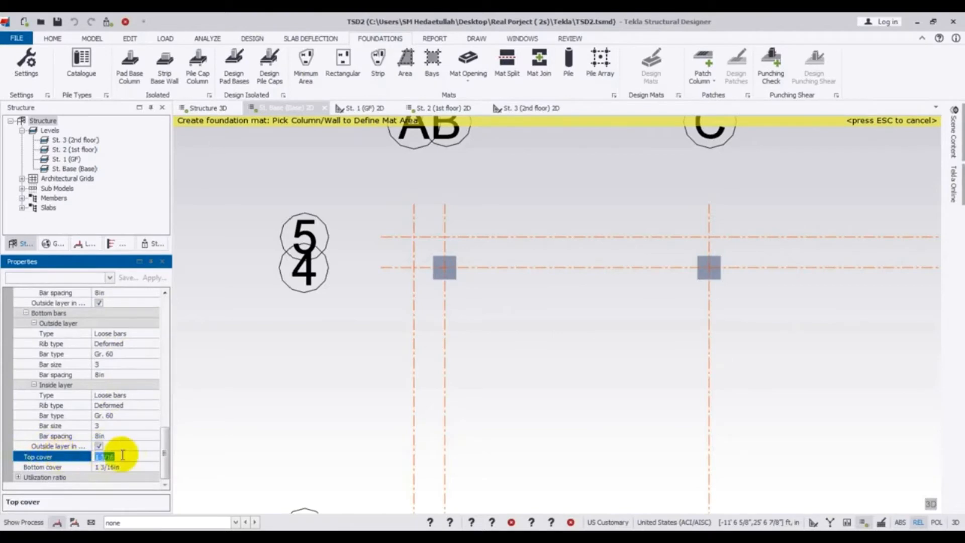
{"action": "left_click", "coordinate": [125, 466]}
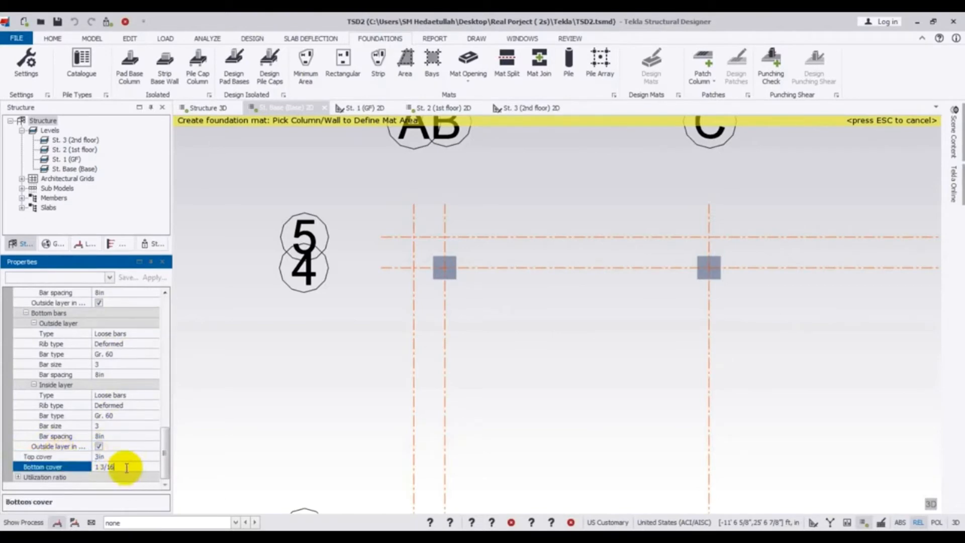
{"action": "type", "text": "3"}
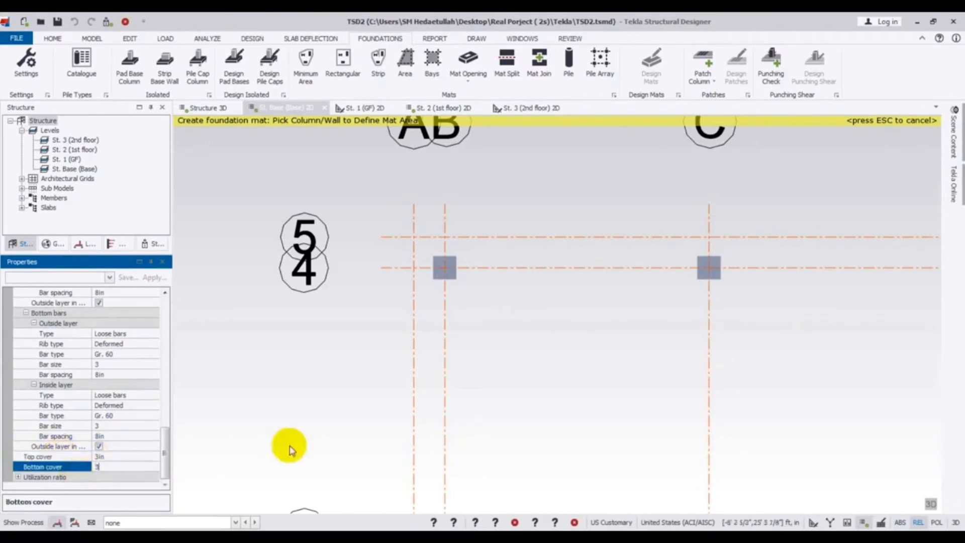
{"action": "left_click", "coordinate": [257, 453]}
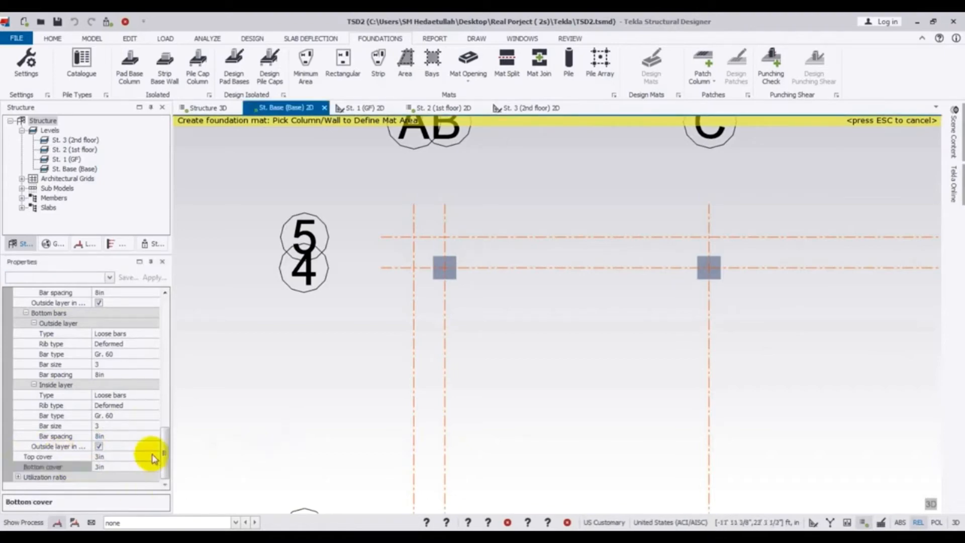
- Create a minimum-area foundation mat under the whole building by picking the corner columns at B4, E4, E1 and B1
{"action": "mouse_move", "coordinate": [162, 458]}
{"action": "left_mouse_down"}
{"action": "mouse_move", "coordinate": [161, 317]}
{"action": "mouse_move", "coordinate": [167, 468]}
{"action": "left_mouse_up"}
{"action": "scroll", "coordinate": [256, 382], "scroll_direction": "down", "scroll_amount": 6}
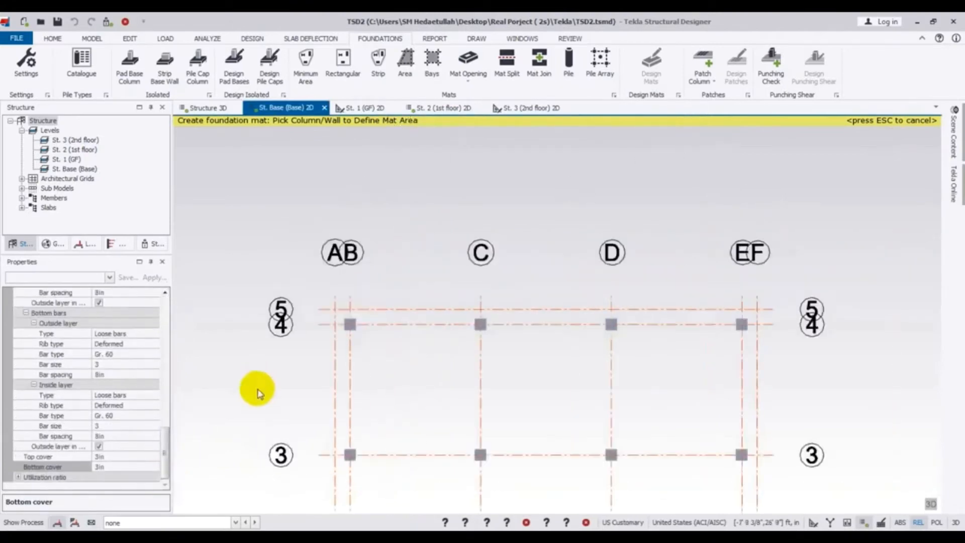
{"action": "middle_click_drag", "start_coordinate": [257, 399], "coordinate": [263, 280]}
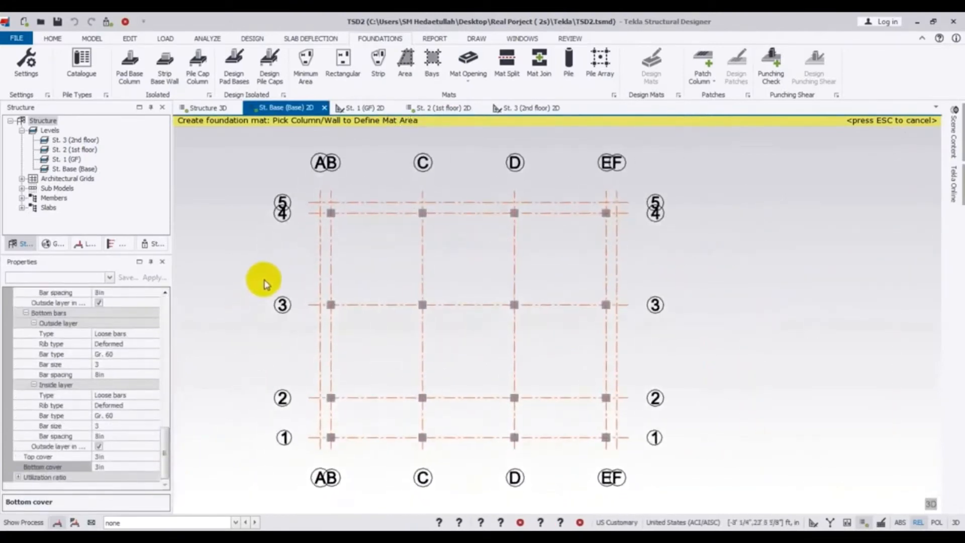
{"action": "scroll", "coordinate": [265, 284], "scroll_direction": "up", "scroll_amount": 1}
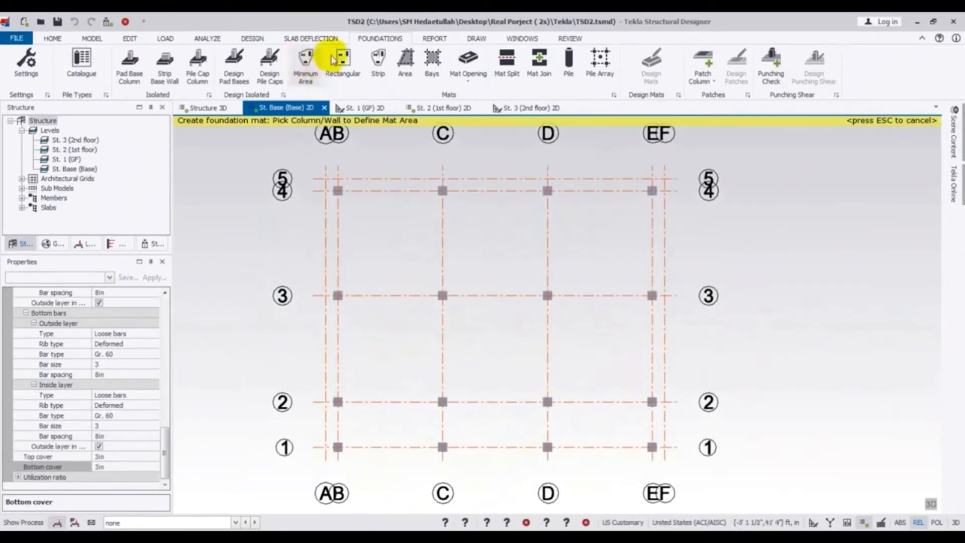
{"action": "left_click", "coordinate": [307, 63]}
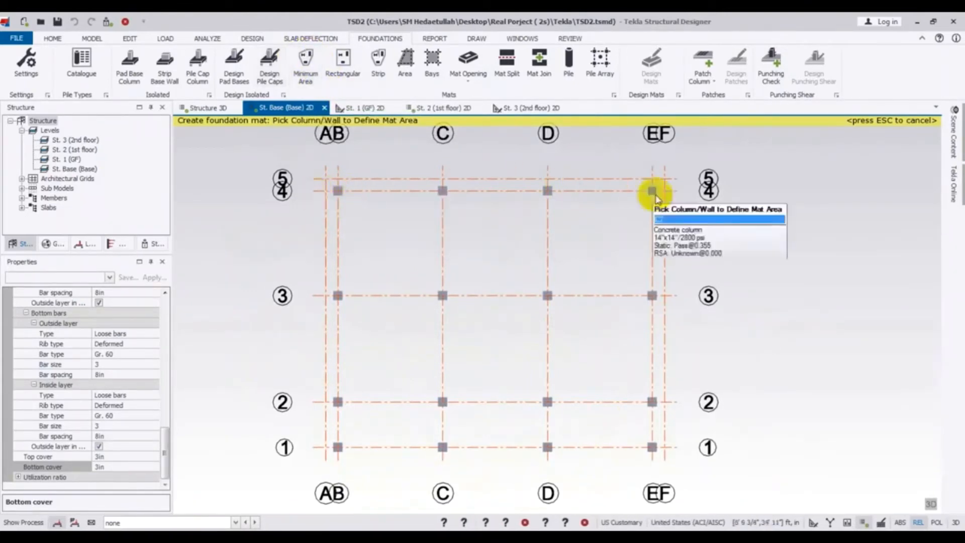
{"action": "left_click", "coordinate": [339, 191]}
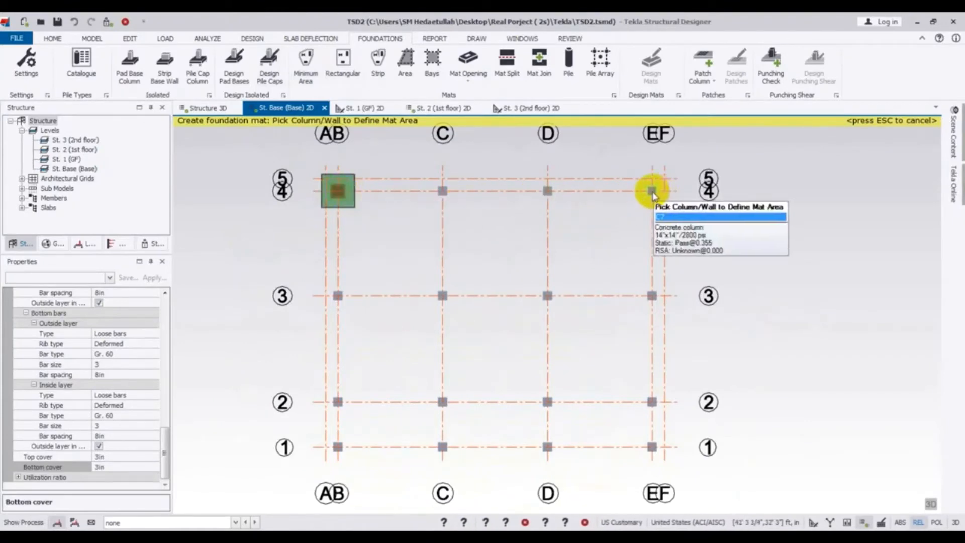
{"action": "left_click", "coordinate": [652, 192]}
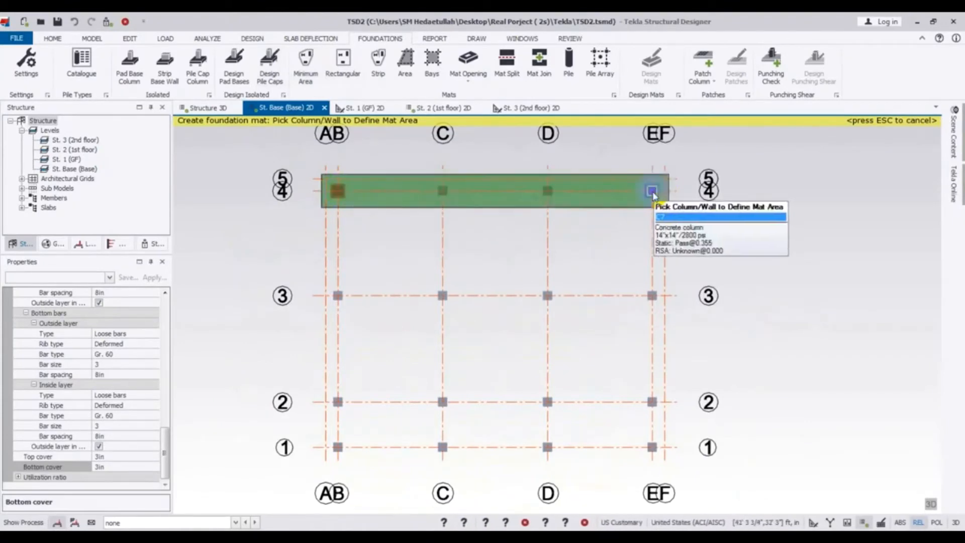
{"action": "left_click", "coordinate": [653, 446]}
{"action": "left_click", "coordinate": [338, 446]}
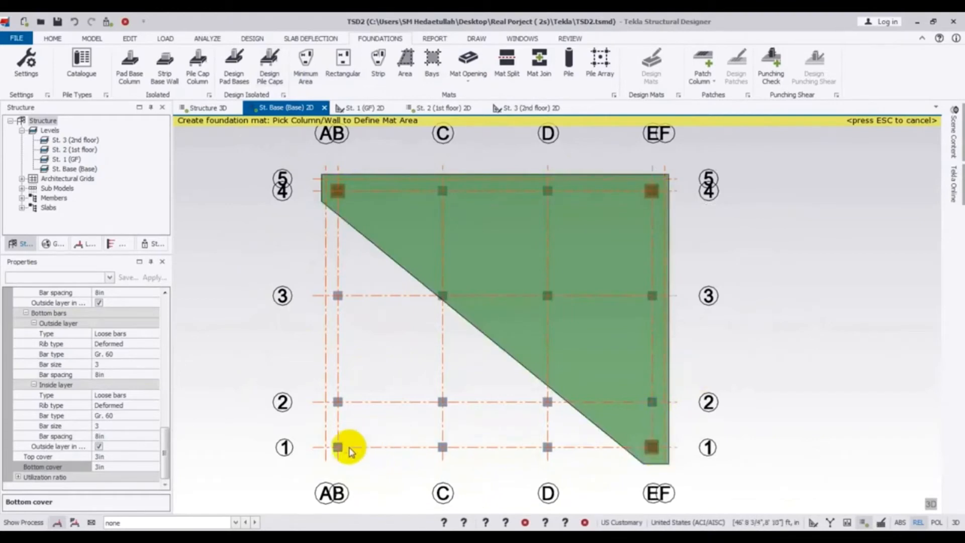
{"action": "left_click", "coordinate": [336, 447]}
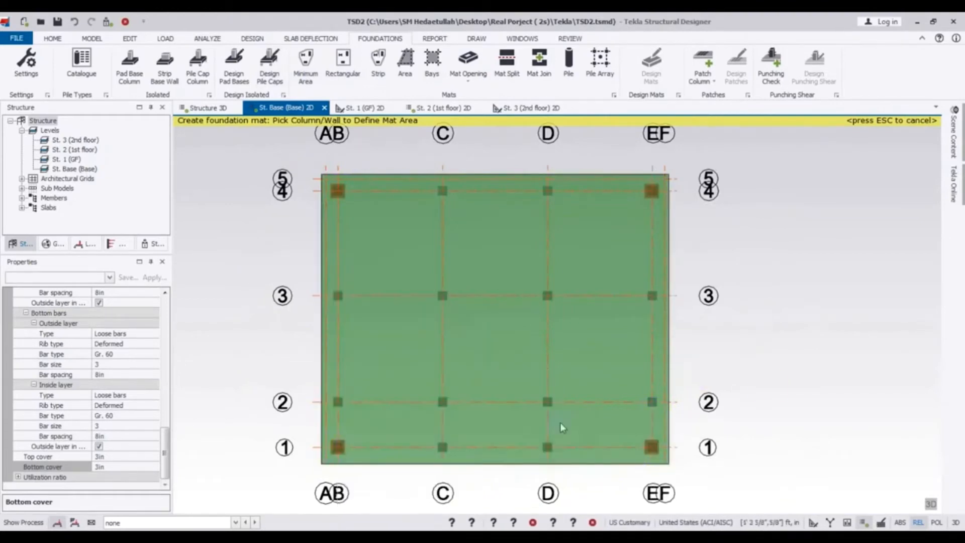
{"action": "middle_click_drag", "start_coordinate": [793, 375], "coordinate": [795, 373]}
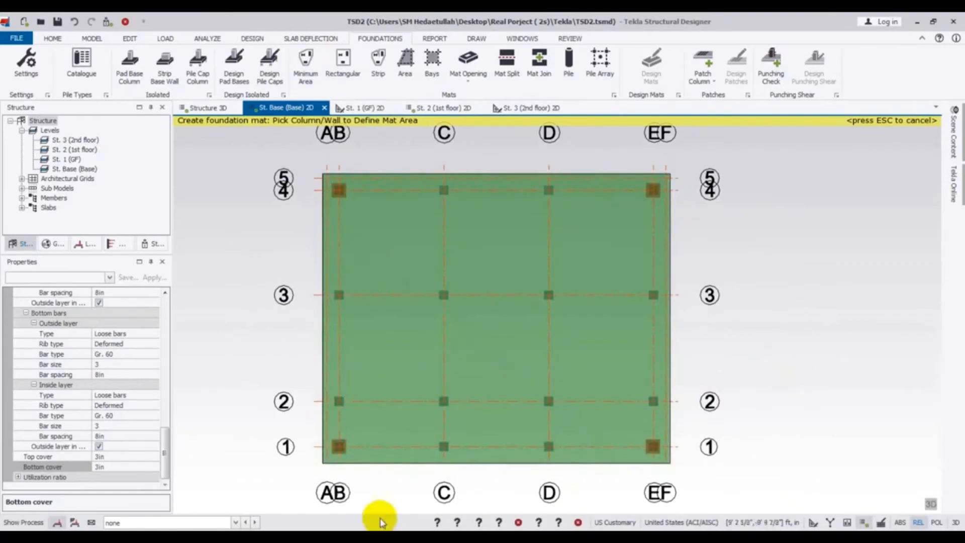
{"action": "left_click", "coordinate": [339, 448]}
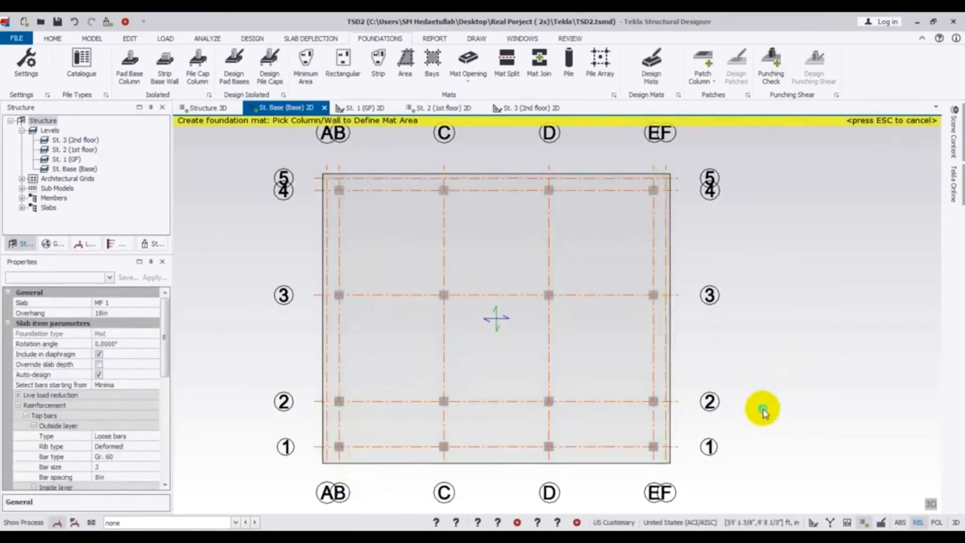
- Show the base level in 3D and inspect the foundation mat under the columns
{"action": "scroll", "coordinate": [761, 406], "scroll_direction": "down", "scroll_amount": 6}
{"action": "scroll", "coordinate": [754, 383], "scroll_direction": "up", "scroll_amount": 8}
{"action": "scroll", "coordinate": [734, 403], "scroll_direction": "down", "scroll_amount": 2}
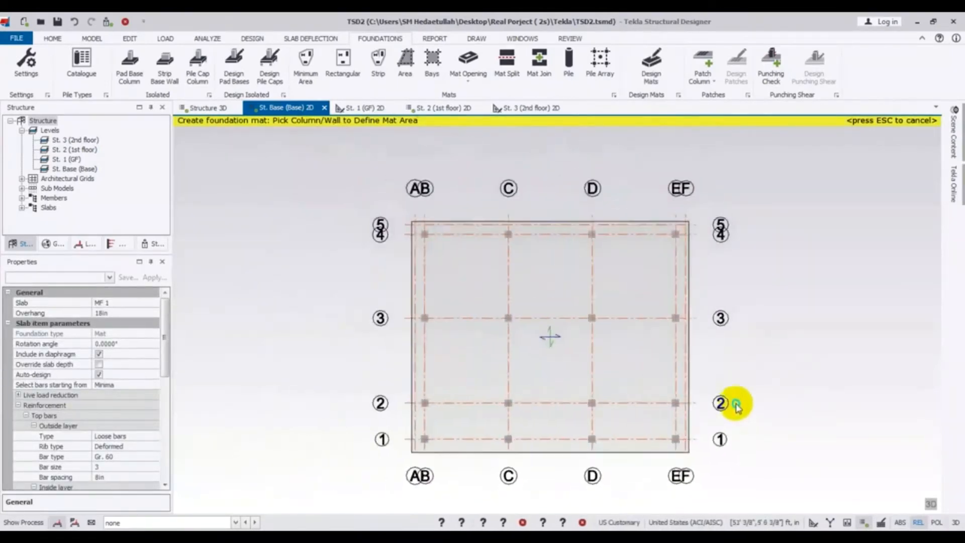
{"action": "left_click", "coordinate": [931, 504]}
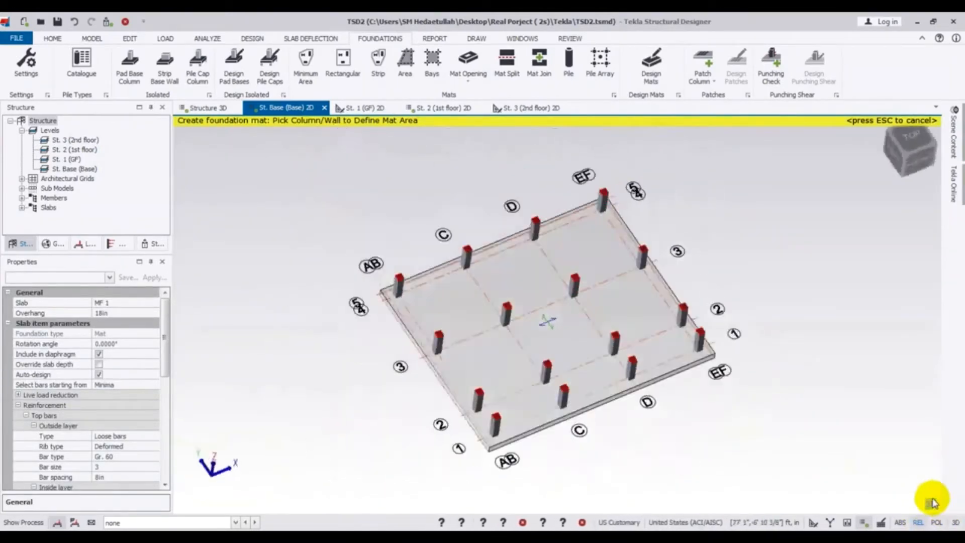
{"action": "scroll", "coordinate": [565, 374], "scroll_direction": "up", "scroll_amount": 5}
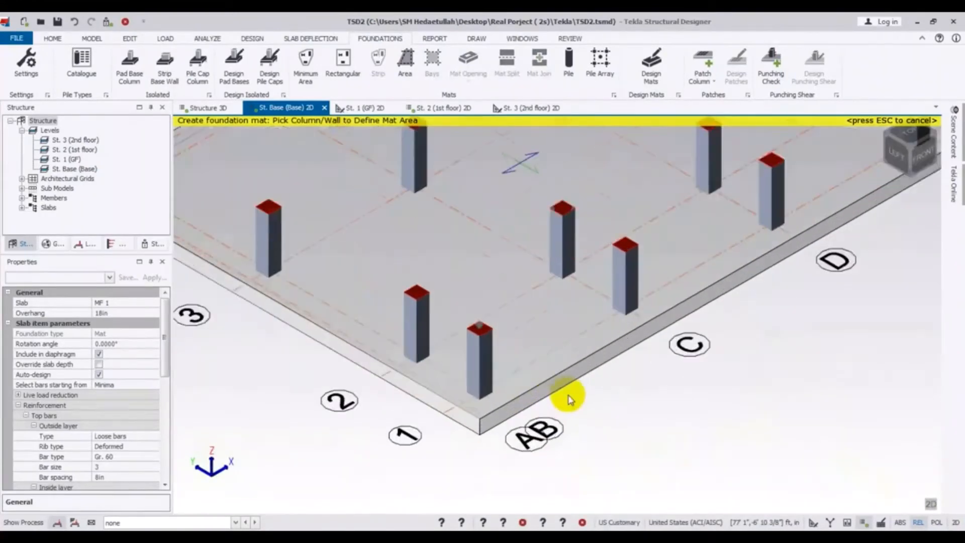
{"action": "scroll", "coordinate": [568, 398], "scroll_direction": "down", "scroll_amount": 3}
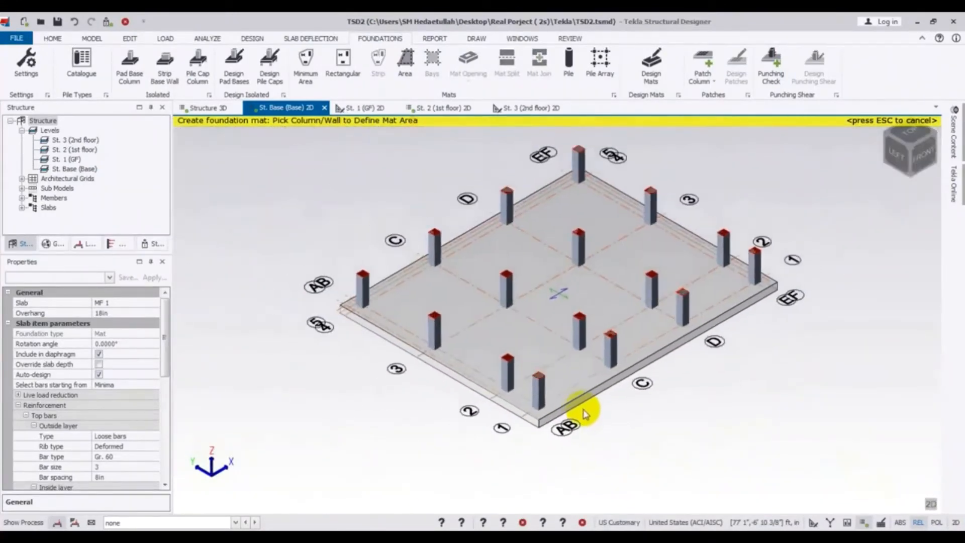
{"action": "middle_click_drag", "start_coordinate": [631, 404], "coordinate": [617, 415]}
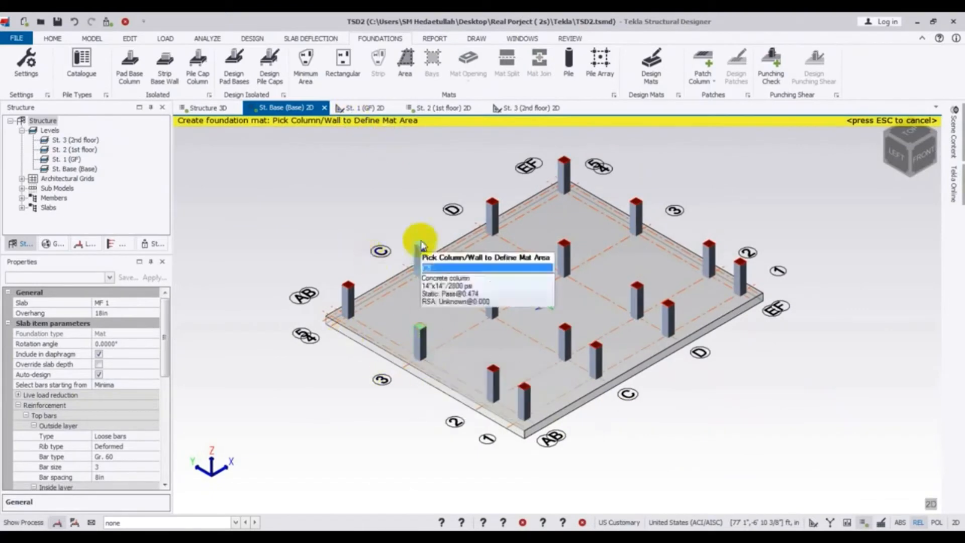
- Run Analyze All (Static) on the model and switch the base level to the results view
{"action": "left_click", "coordinate": [206, 39]}
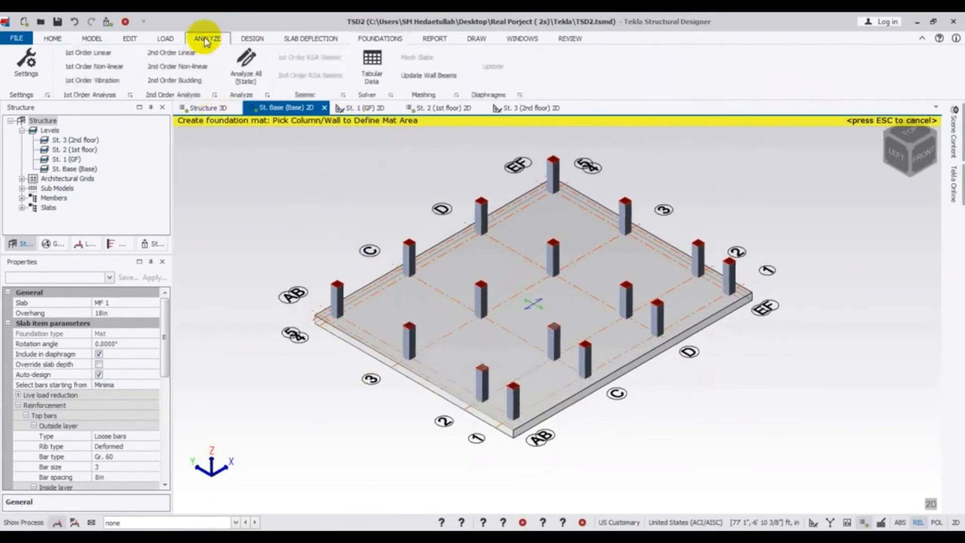
{"action": "left_click", "coordinate": [235, 63]}
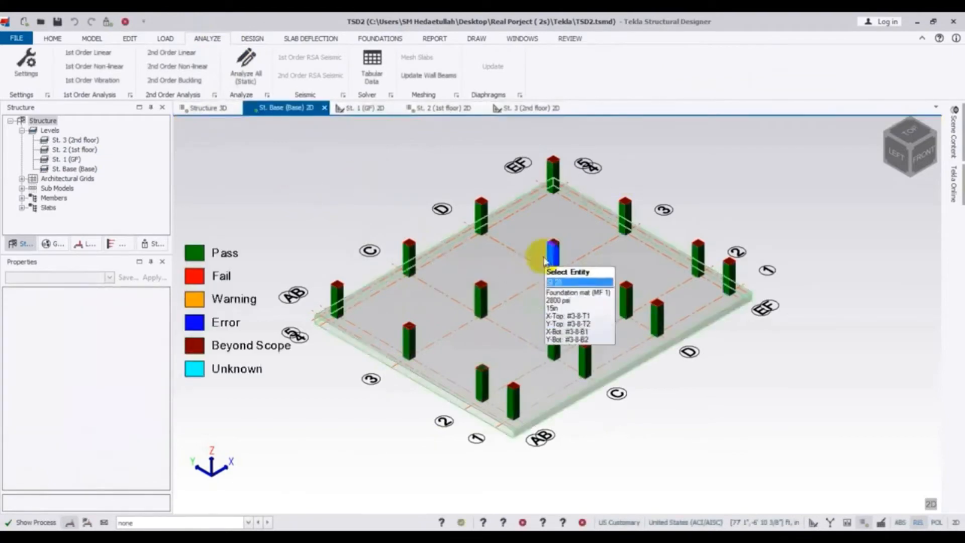
{"action": "left_click", "coordinate": [848, 523]}
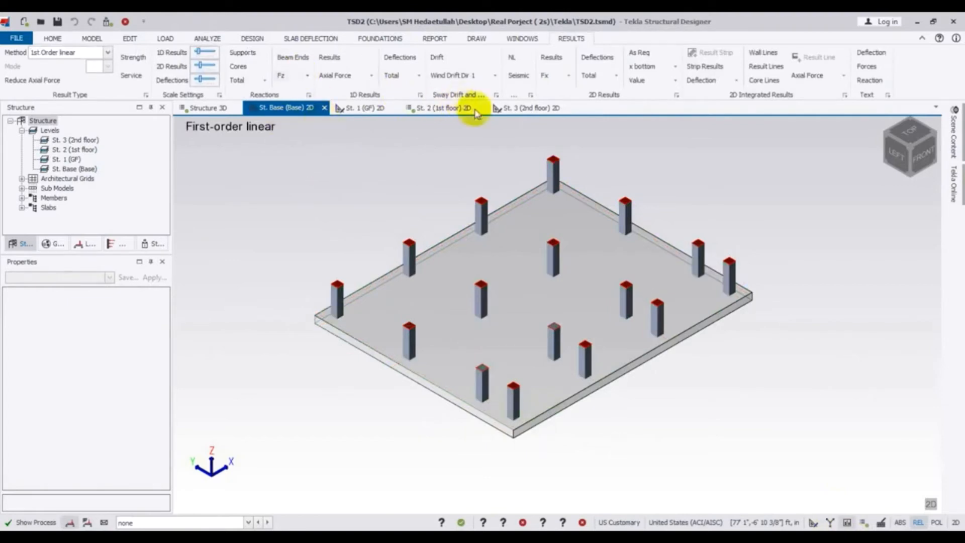
- Display the 2D strength results on the base level for Fx and for Fxz
{"action": "left_click", "coordinate": [548, 59]}
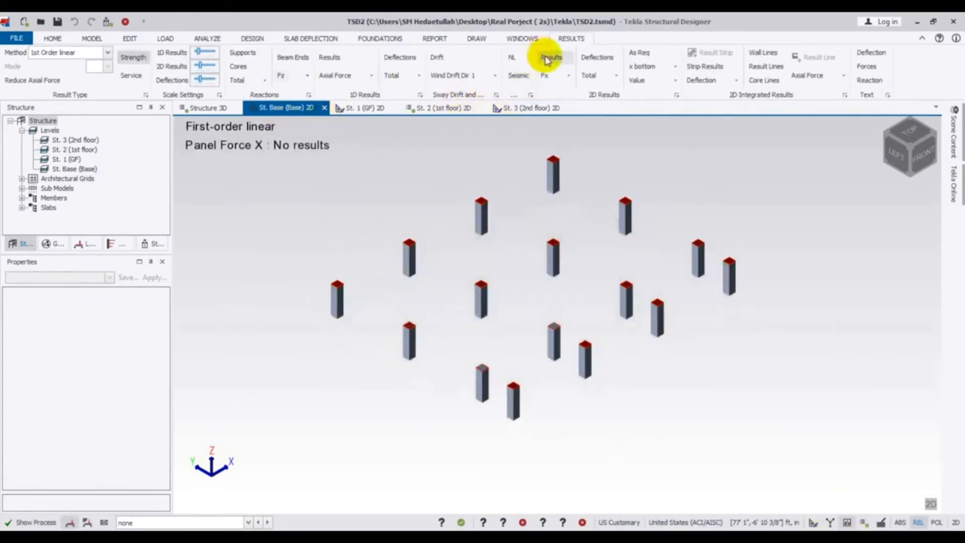
{"action": "left_click", "coordinate": [542, 79]}
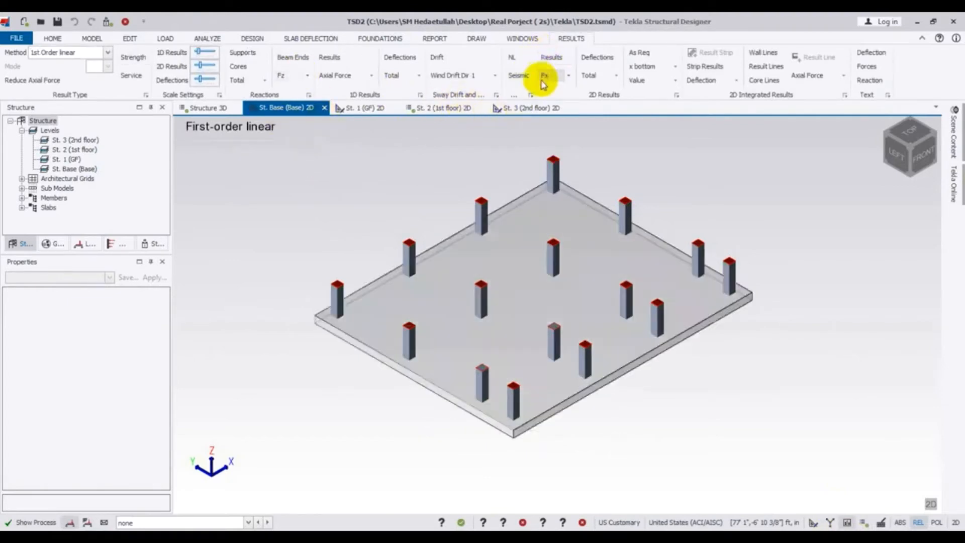
{"action": "left_click", "coordinate": [567, 76]}
{"action": "left_click", "coordinate": [560, 137]}
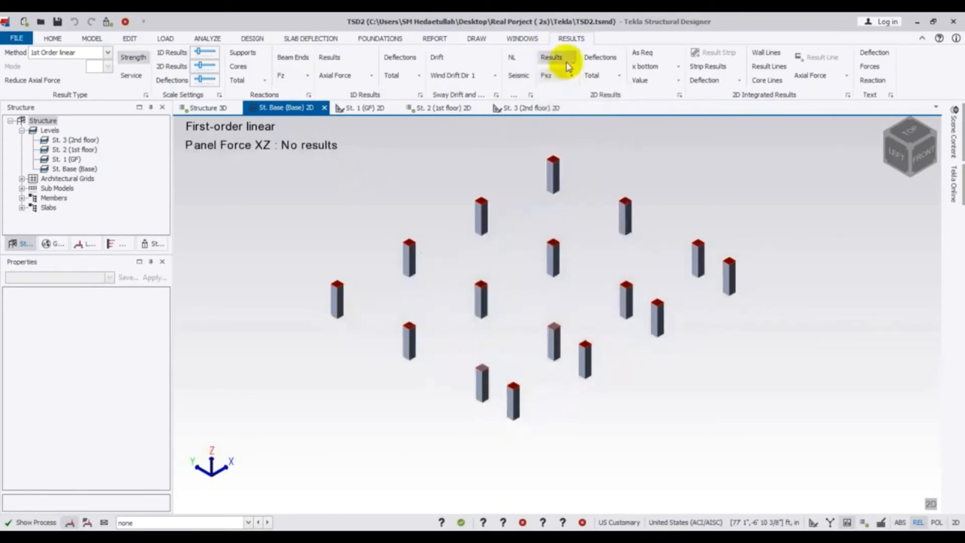
- Display the foundation mat's bearing pressure and Mdy bottom moment contours for the 3 Dead load case
{"action": "left_click", "coordinate": [248, 523]}
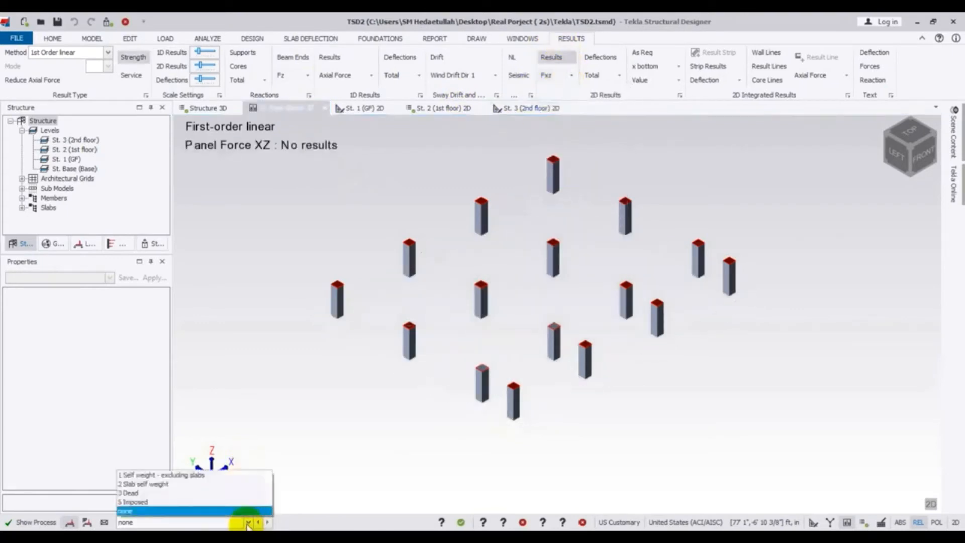
{"action": "left_click", "coordinate": [194, 497]}
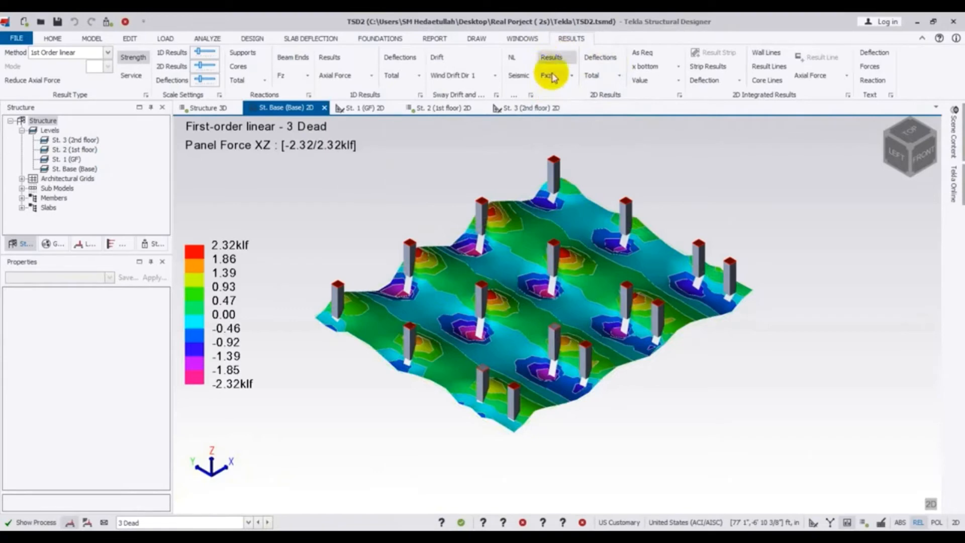
{"action": "left_click", "coordinate": [571, 76]}
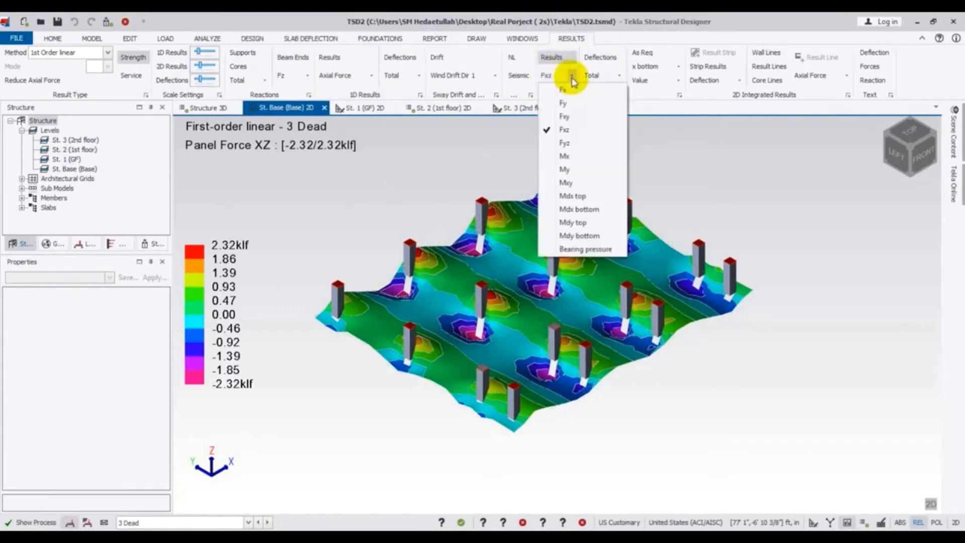
{"action": "left_click", "coordinate": [583, 249]}
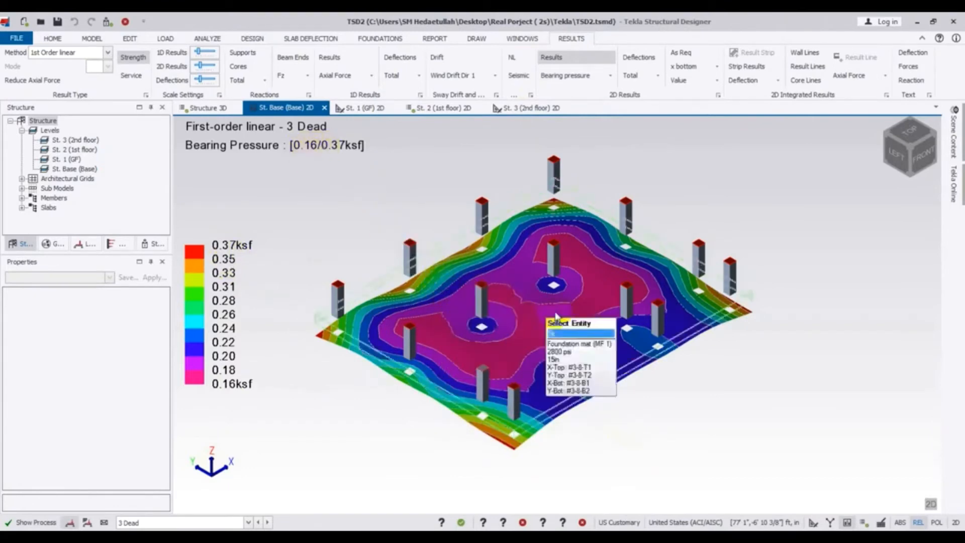
{"action": "middle_click_drag", "start_coordinate": [666, 397], "coordinate": [665, 391]}
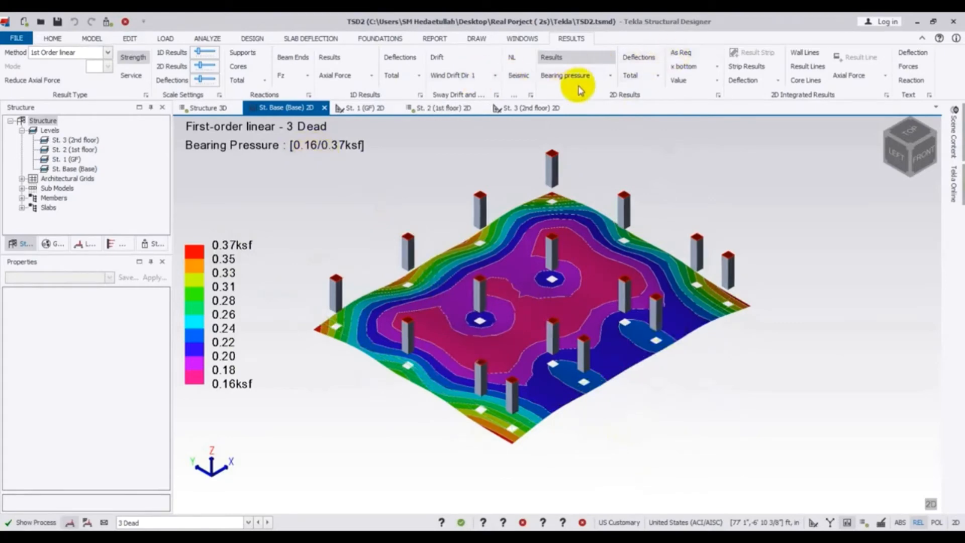
{"action": "left_click", "coordinate": [611, 76]}
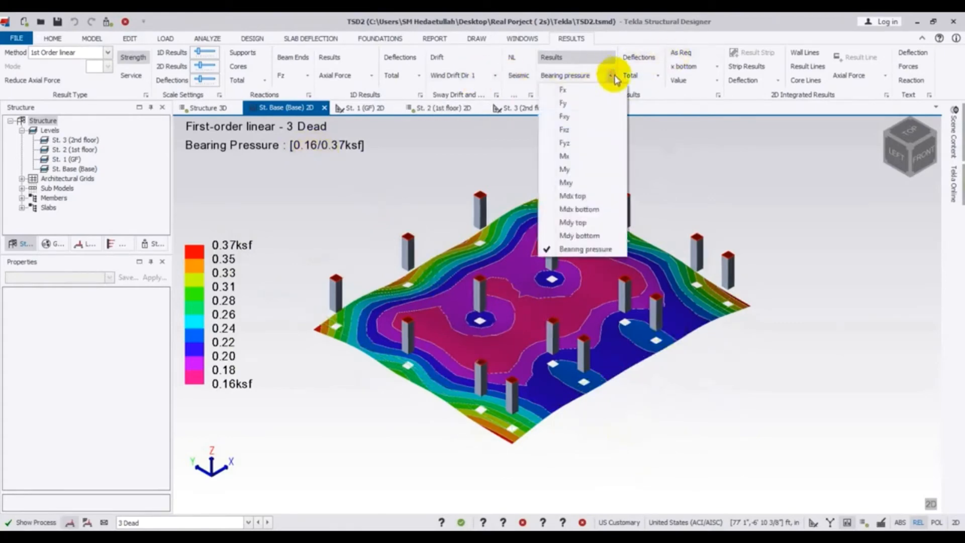
{"action": "left_click", "coordinate": [591, 237]}
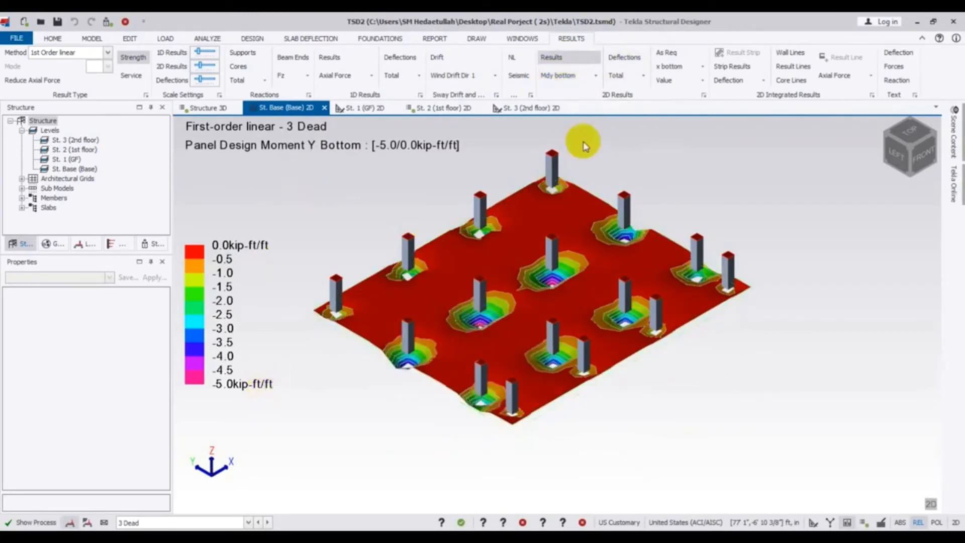
- Display the foundation mat's total deflection and Z deflection contours for the 3 Dead load case
{"action": "left_click", "coordinate": [624, 58]}
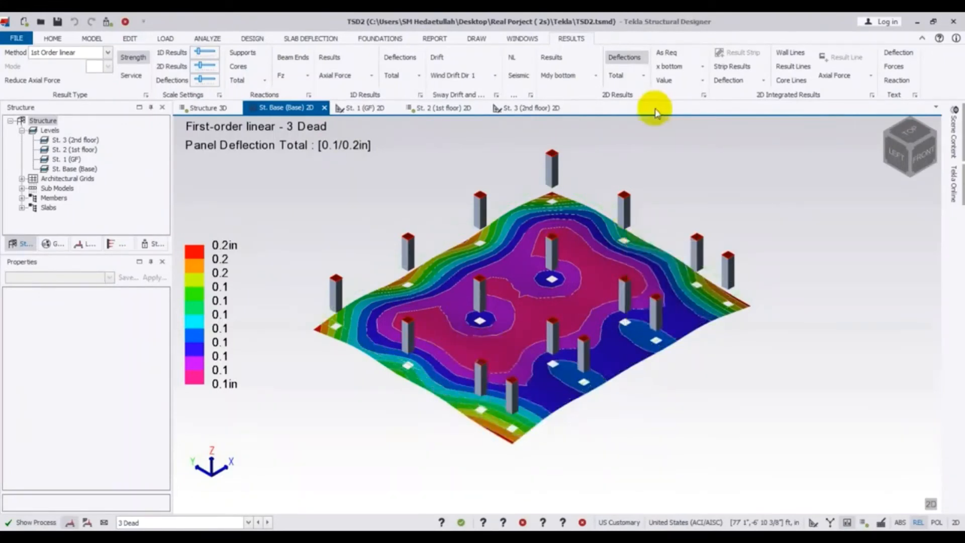
{"action": "left_click", "coordinate": [646, 76]}
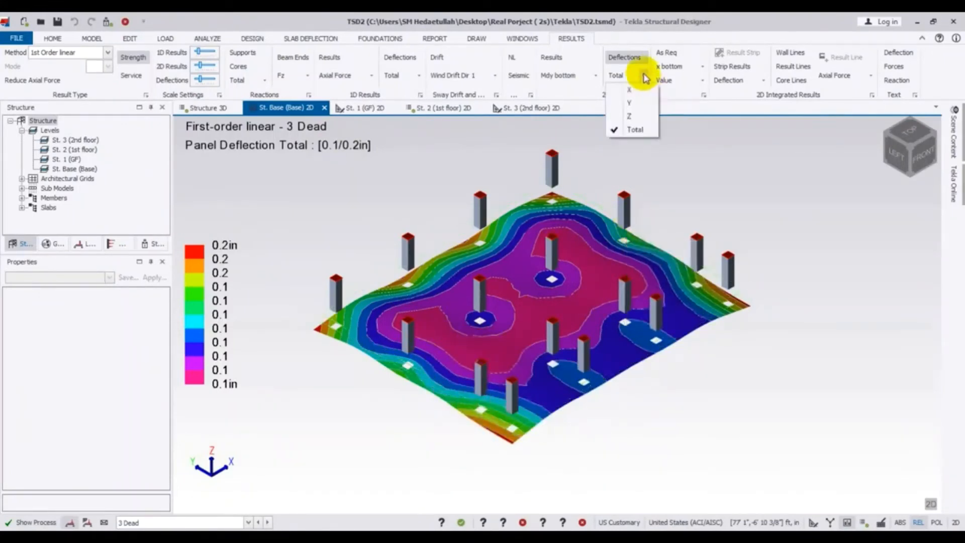
{"action": "left_click", "coordinate": [631, 117]}
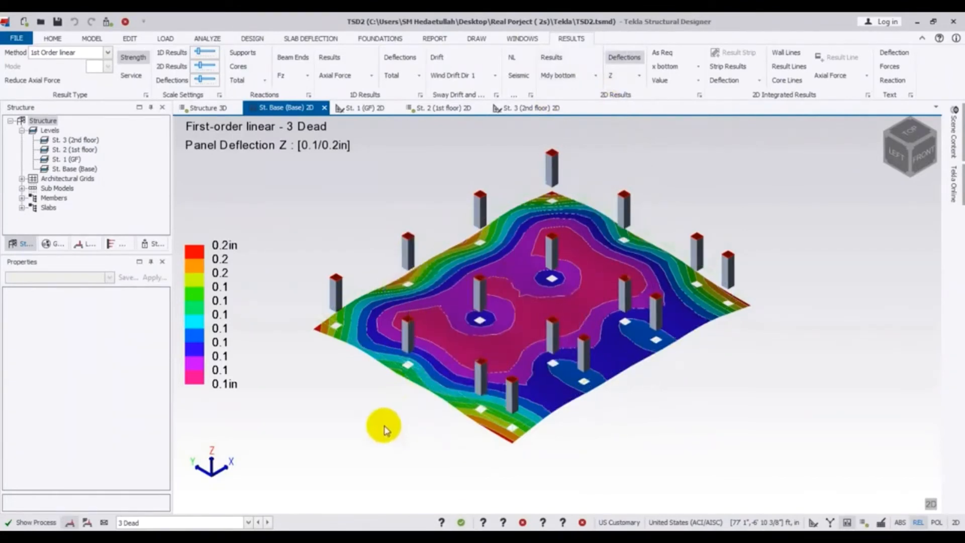
{"action": "middle_click_drag", "start_coordinate": [385, 427], "coordinate": [392, 422]}
{"action": "middle_click_drag", "start_coordinate": [386, 383], "coordinate": [379, 371]}
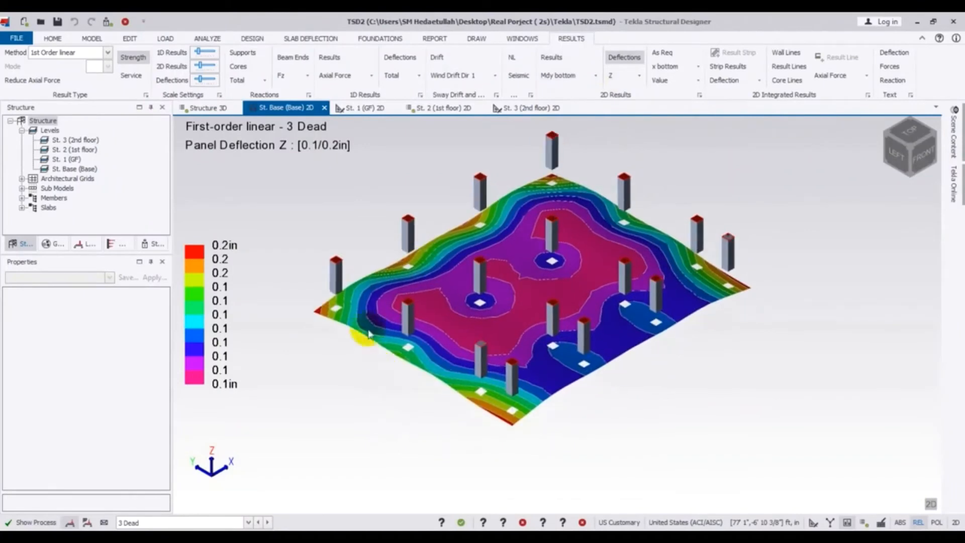
{"action": "middle_click_drag", "start_coordinate": [288, 211], "coordinate": [289, 237]}
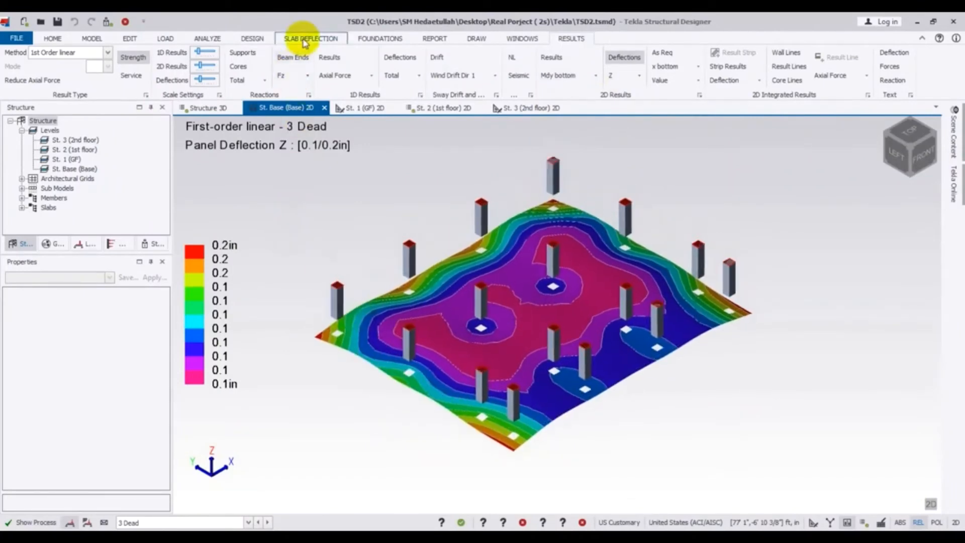
- Close the St. 2 (1st floor) 2D view and return to the base level view
{"action": "left_click", "coordinate": [199, 108]}
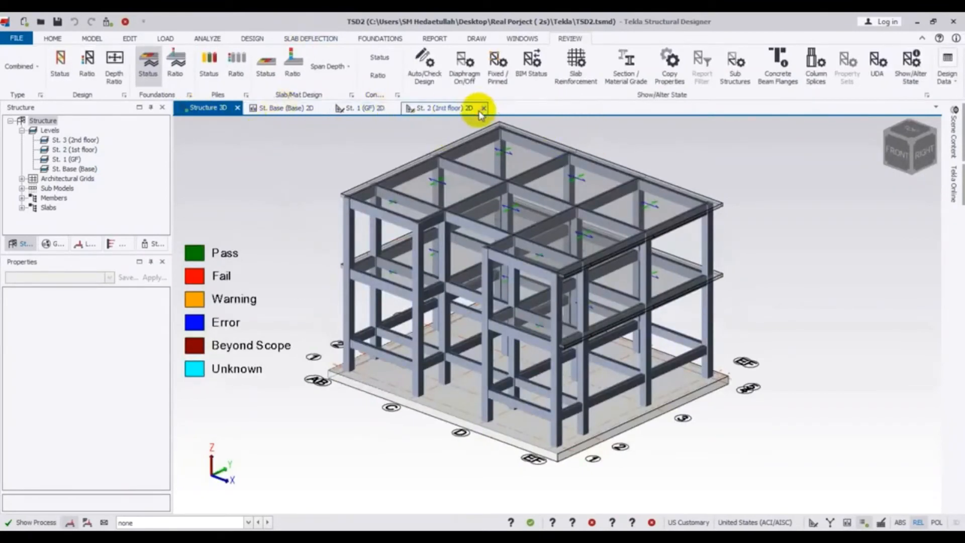
{"action": "left_click", "coordinate": [483, 107]}
{"action": "left_click", "coordinate": [360, 40]}
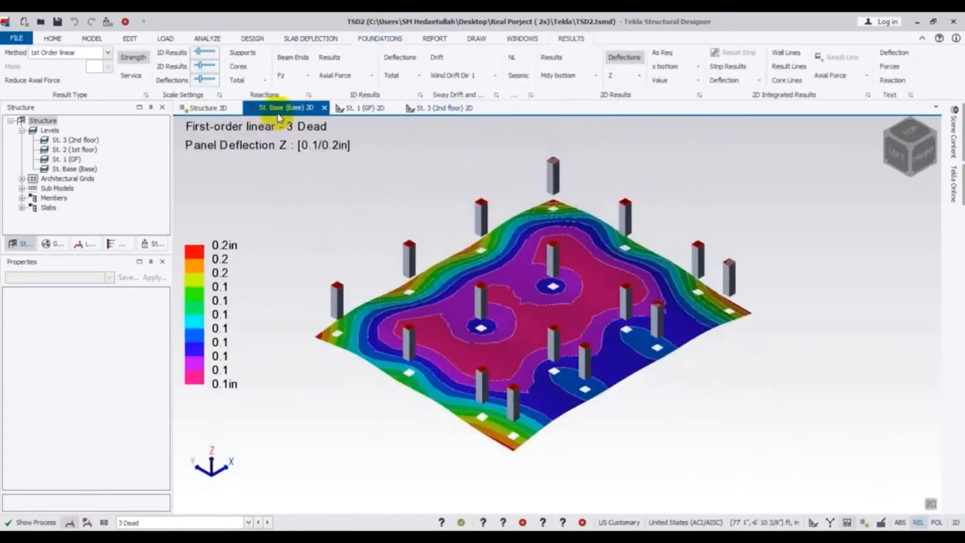
{"action": "mouse_move", "coordinate": [300, 200]}
{"action": "middle_mouse_down"}
{"action": "mouse_move", "coordinate": [293, 185]}
{"action": "mouse_move", "coordinate": [286, 197]}
{"action": "mouse_move", "coordinate": [285, 189]}
{"action": "middle_mouse_up"}
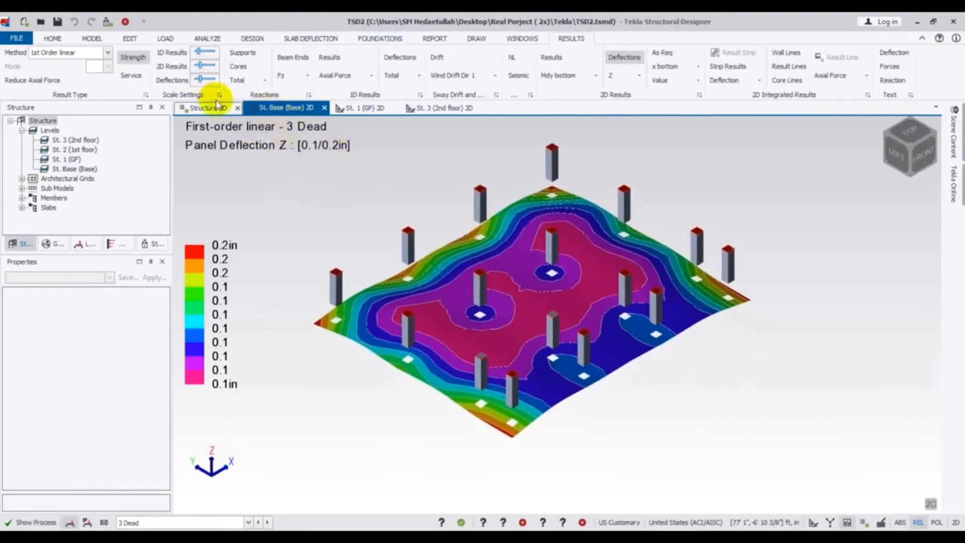
- Turn off the deflection contours on the base level and run Design Mats for the foundation mat
{"action": "left_click", "coordinate": [632, 58]}
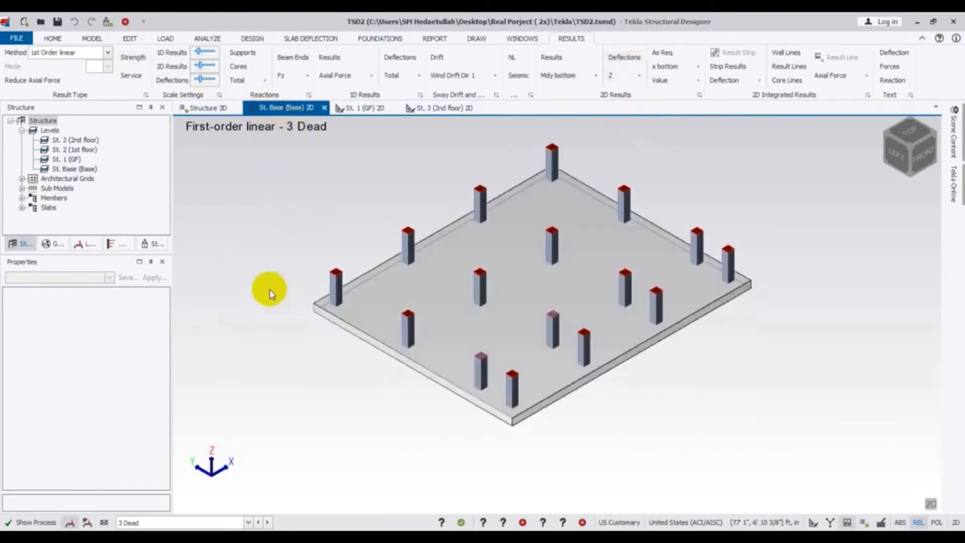
{"action": "middle_click_drag", "start_coordinate": [270, 290], "coordinate": [275, 297]}
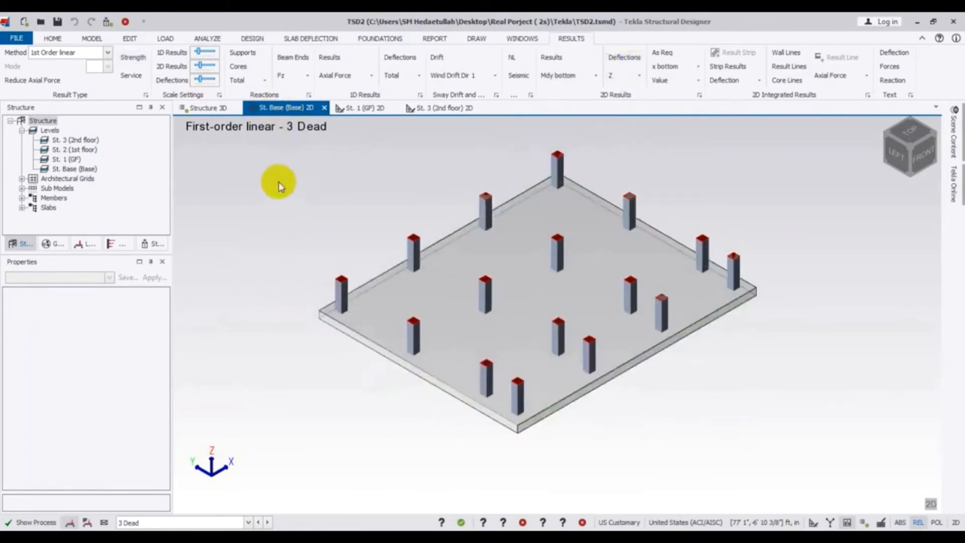
{"action": "left_click", "coordinate": [360, 39]}
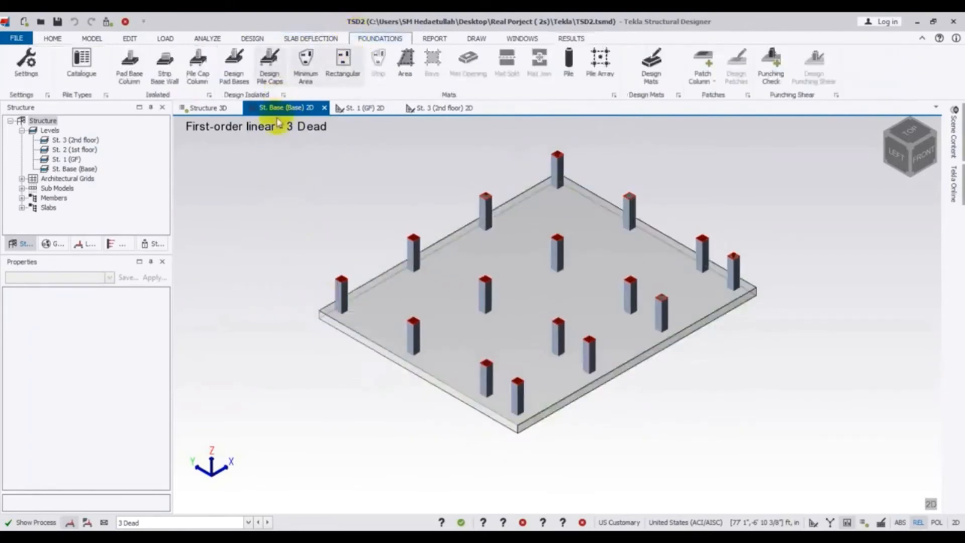
{"action": "middle_click_drag", "start_coordinate": [279, 169], "coordinate": [276, 170]}
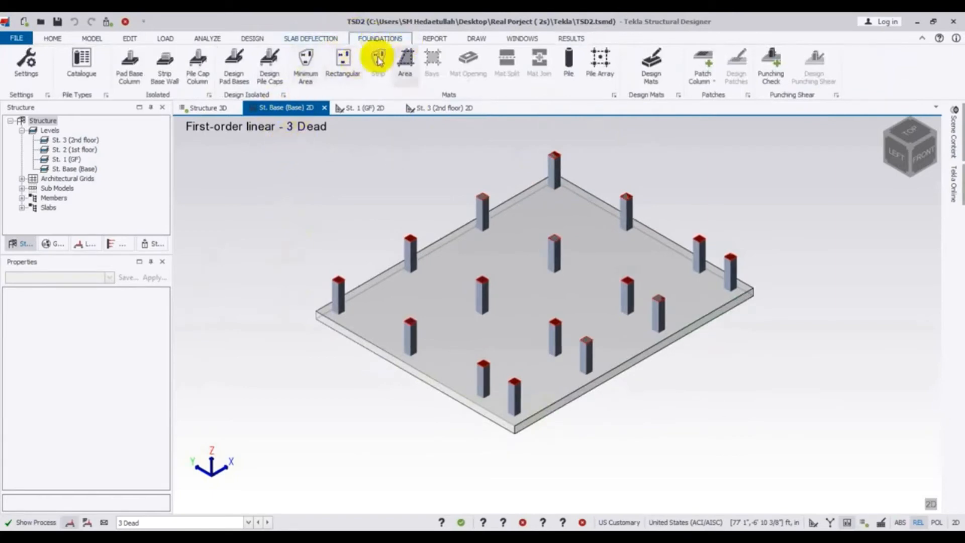
{"action": "middle_click_drag", "start_coordinate": [356, 193], "coordinate": [355, 196]}
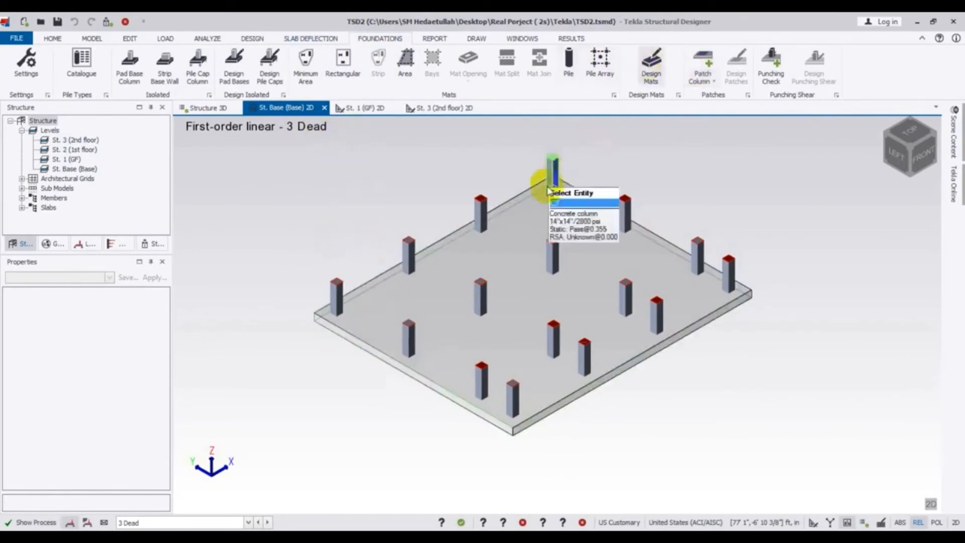
{"action": "left_click", "coordinate": [656, 67]}
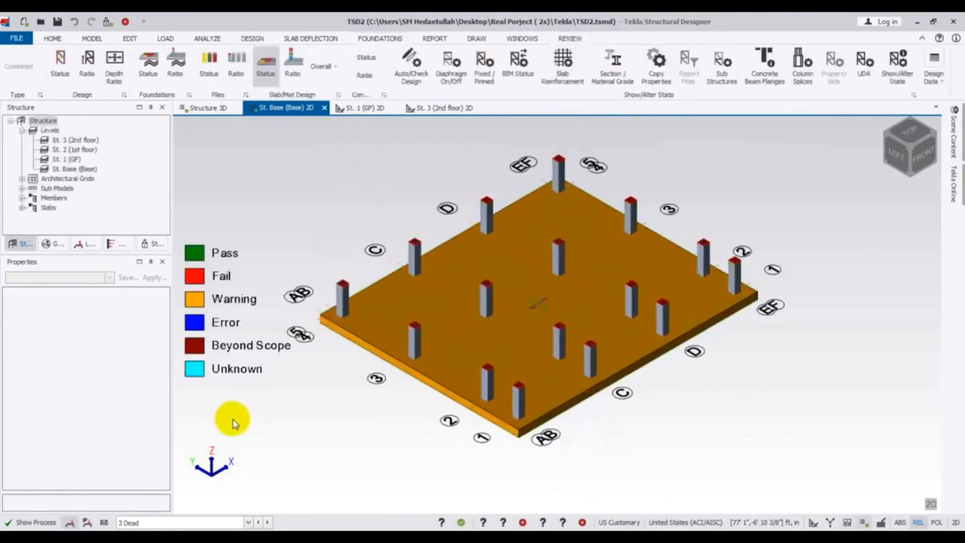
- Run Check Panel on the foundation mat and examine the Bottom-Y limiting reinforcement parameter checks
{"action": "middle_click_drag", "start_coordinate": [248, 409], "coordinate": [254, 384]}
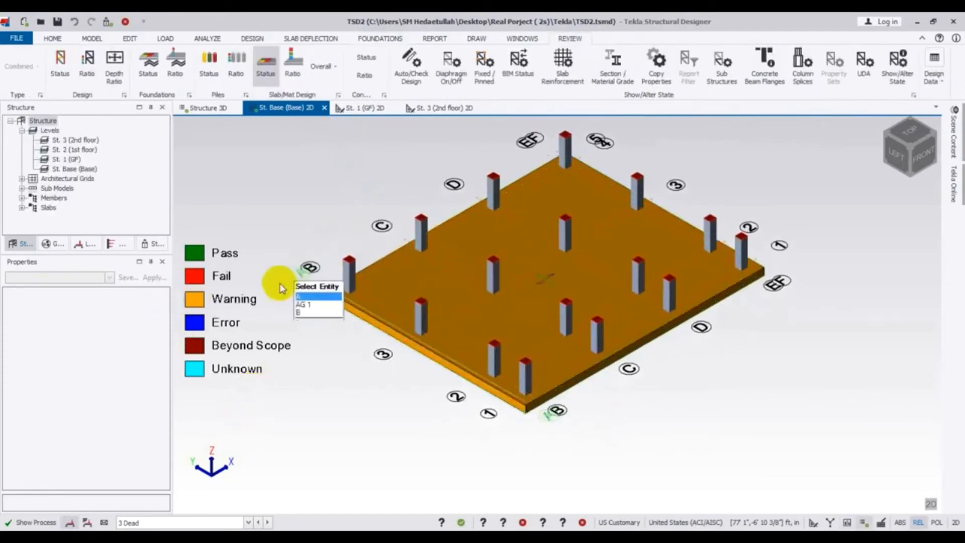
{"action": "right_click", "coordinate": [457, 303]}
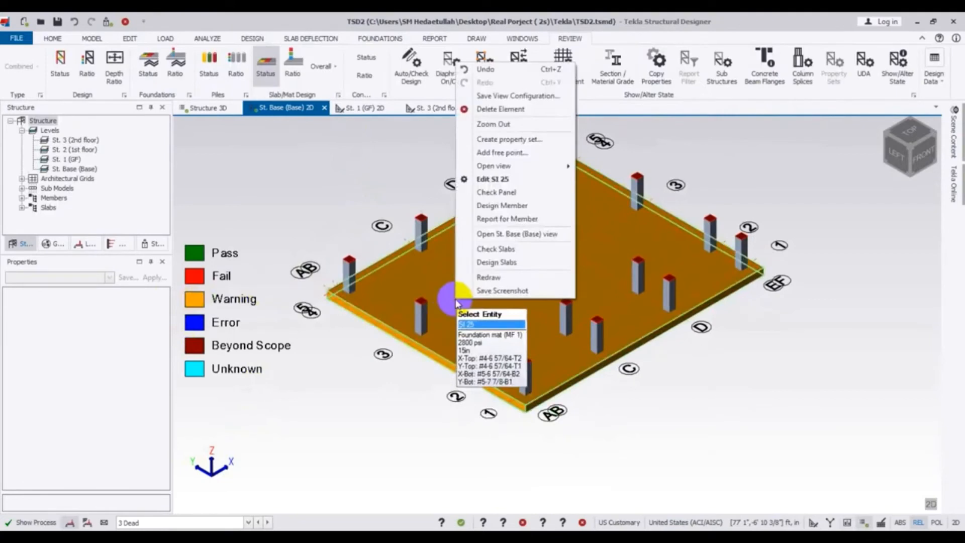
{"action": "left_click", "coordinate": [513, 194]}
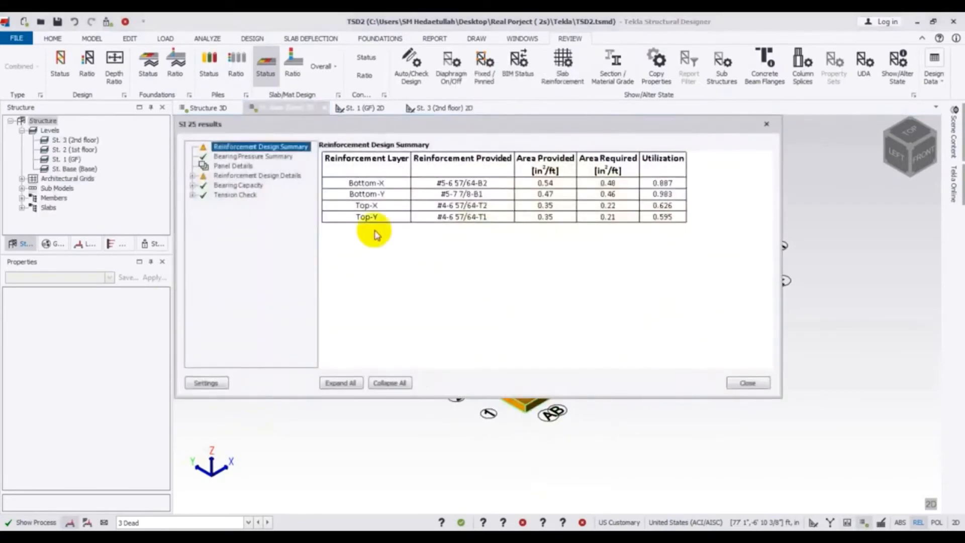
{"action": "left_click", "coordinate": [242, 176]}
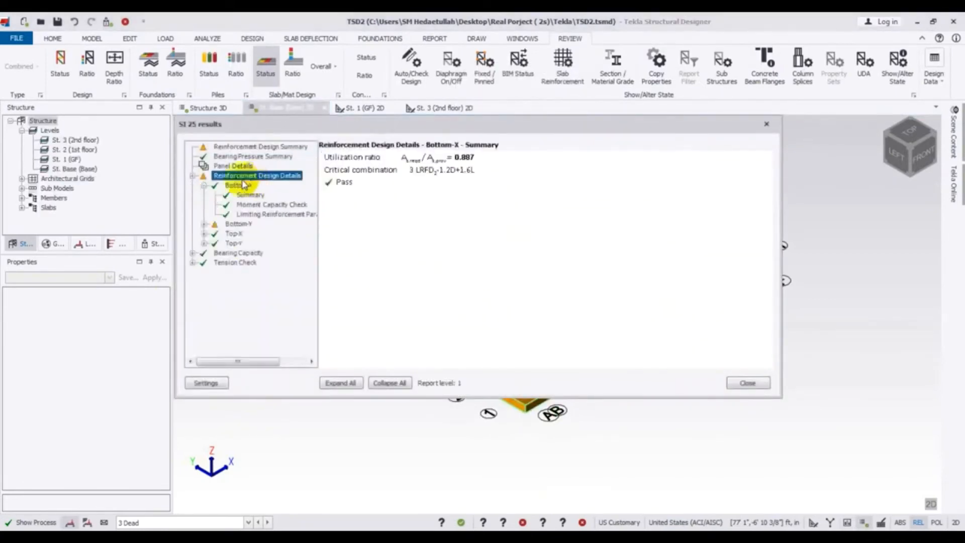
{"action": "left_click", "coordinate": [204, 224]}
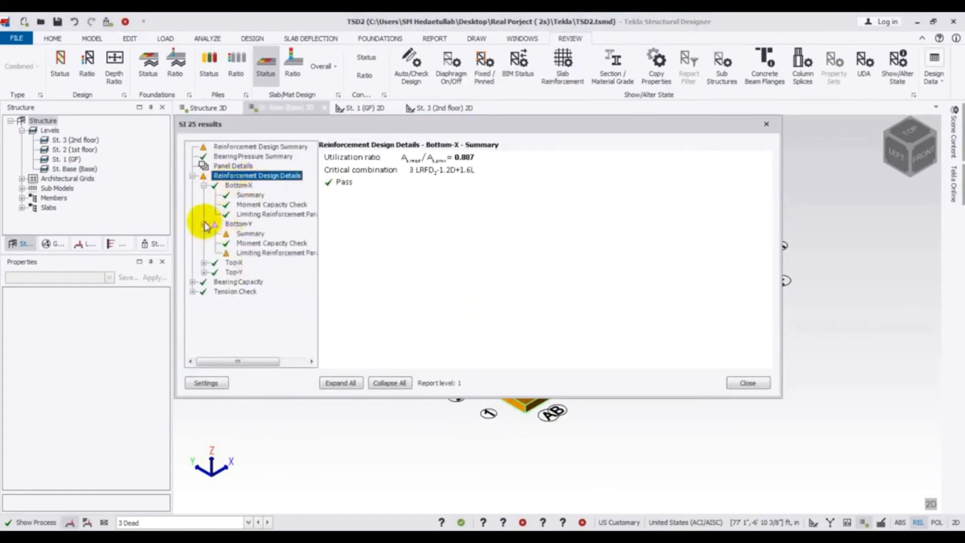
{"action": "left_click", "coordinate": [245, 254]}
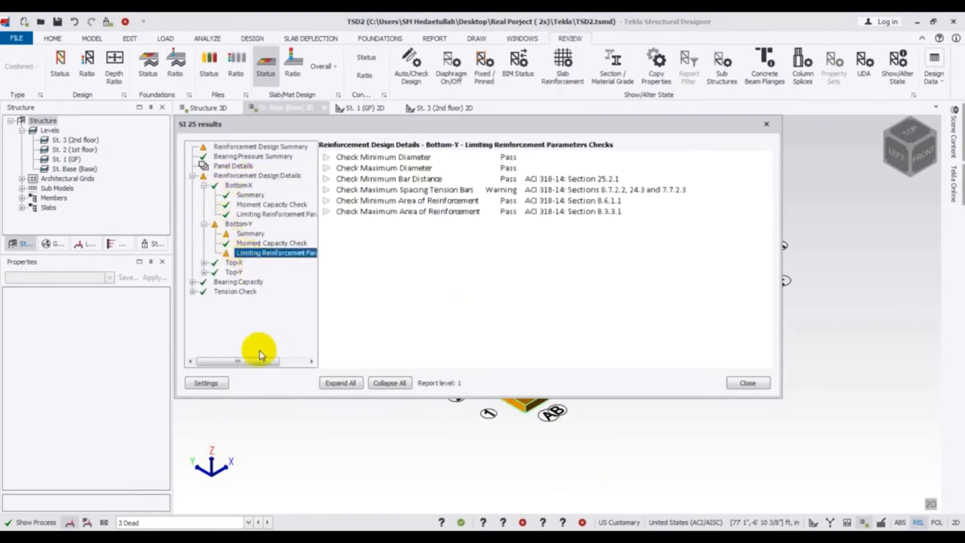
{"action": "left_click_drag", "start_coordinate": [255, 361], "coordinate": [215, 366]}
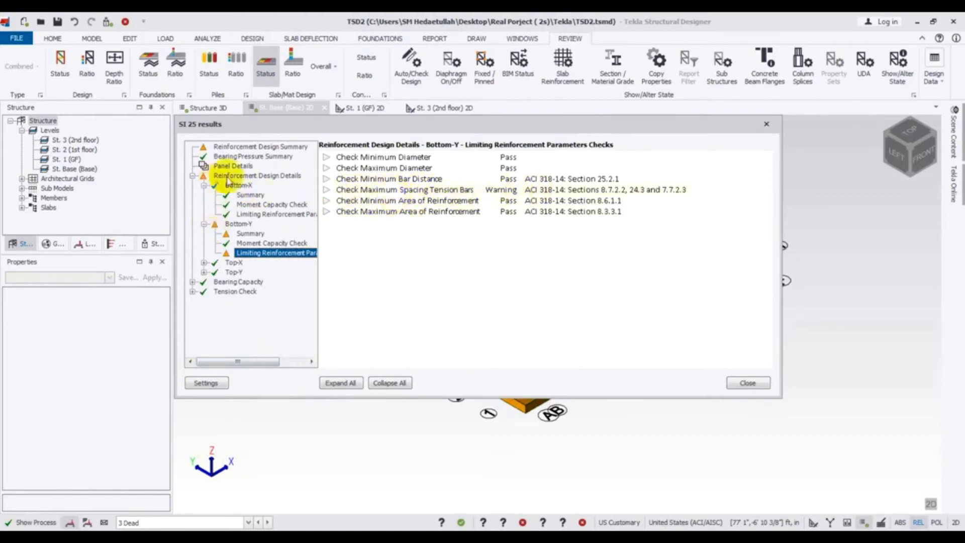
- Review the reinforcement design summary and the details of the Bottom-Y maximum tension bar spacing check, then close the results
{"action": "left_click", "coordinate": [250, 147]}
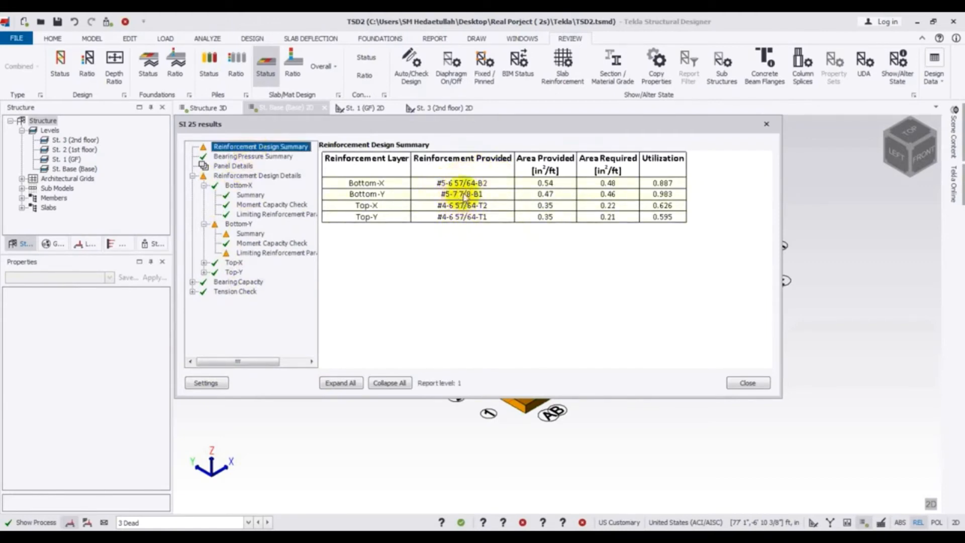
{"action": "left_click", "coordinate": [271, 244]}
{"action": "left_click", "coordinate": [272, 252]}
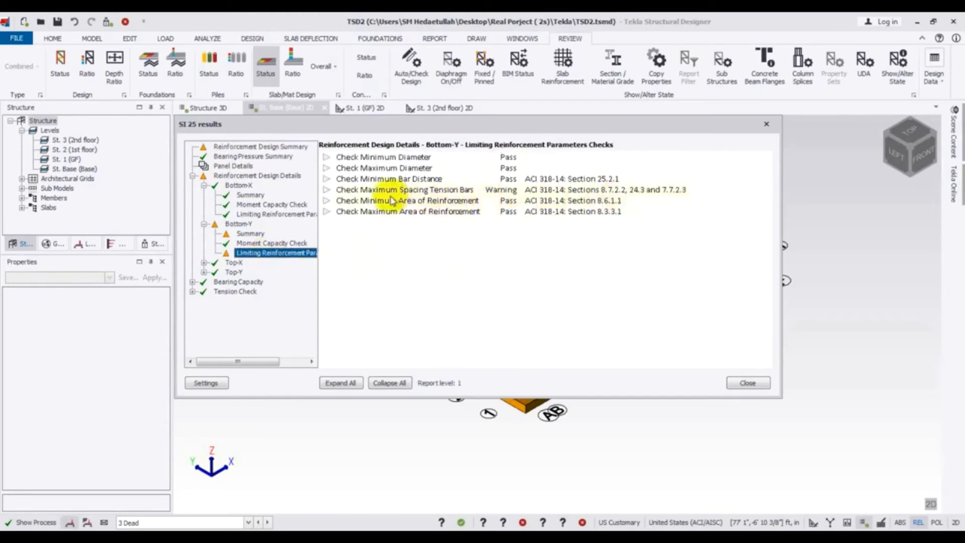
{"action": "left_click", "coordinate": [326, 190]}
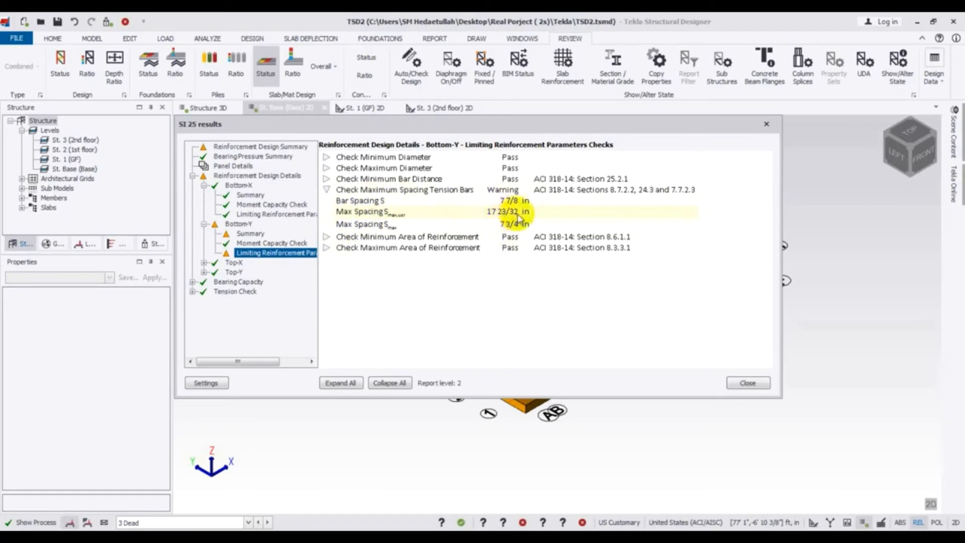
{"action": "left_click", "coordinate": [766, 125]}
- Select the foundation mat and examine the bar size and spacing settings of its top and bottom reinforcement layers
{"action": "left_click", "coordinate": [438, 325]}
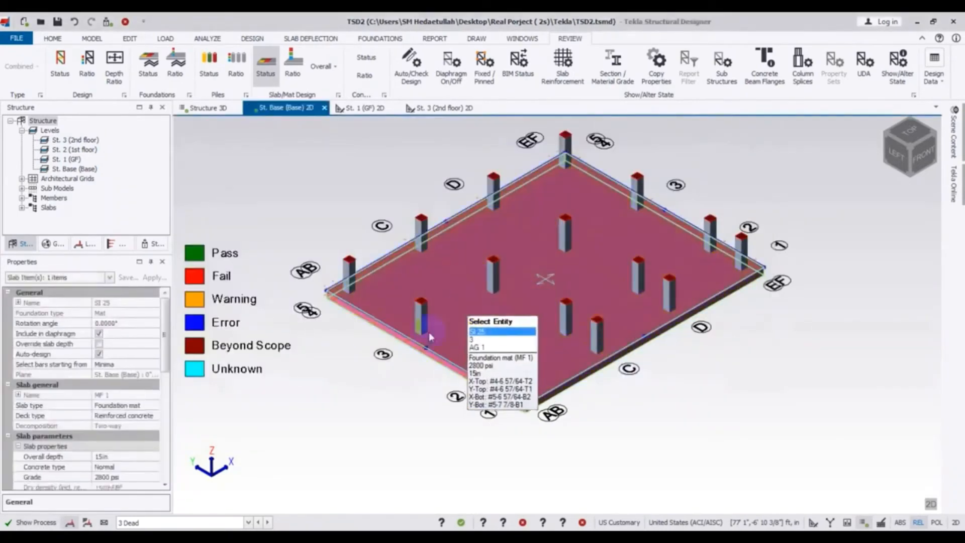
{"action": "left_click_drag", "start_coordinate": [168, 336], "coordinate": [176, 414]}
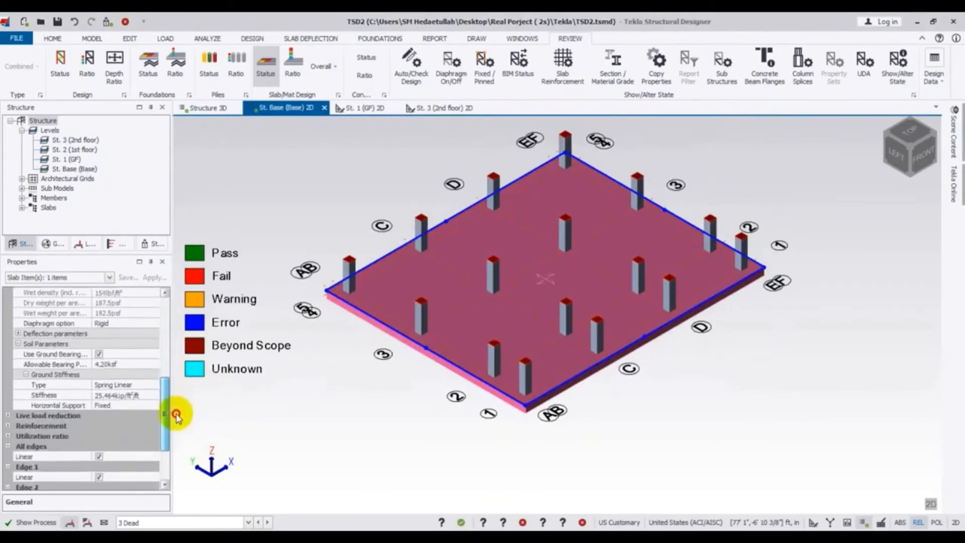
{"action": "left_click", "coordinate": [11, 426]}
{"action": "left_click", "coordinate": [8, 426]}
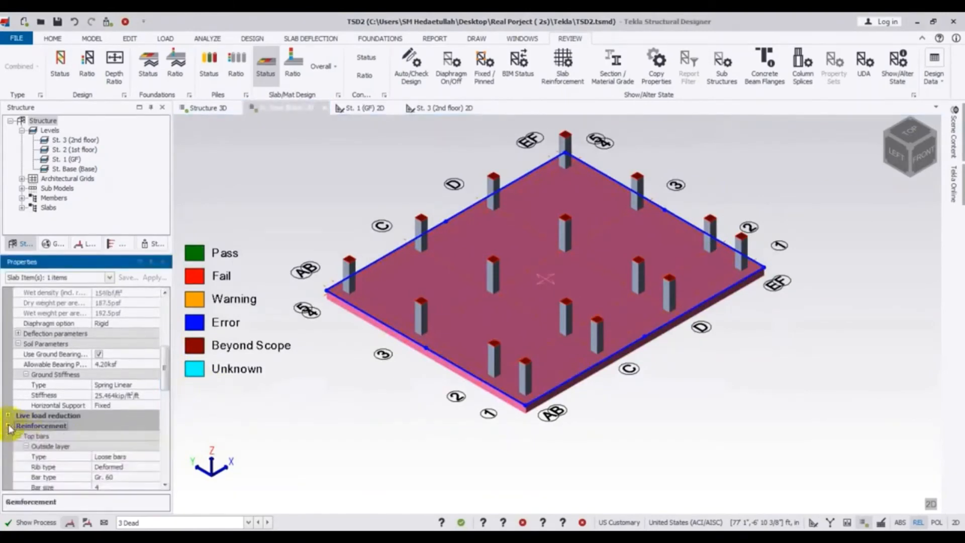
{"action": "left_click_drag", "start_coordinate": [162, 362], "coordinate": [161, 413]}
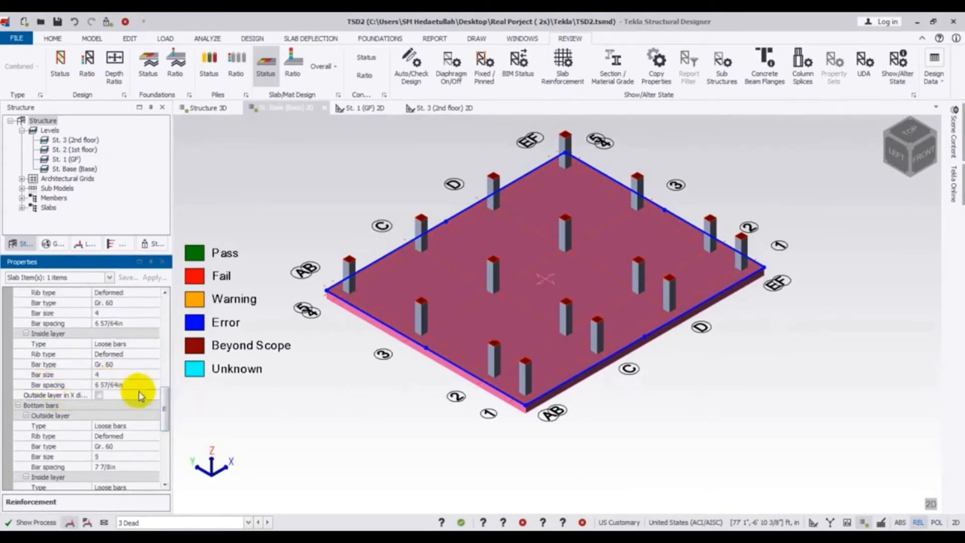
{"action": "left_click_drag", "start_coordinate": [164, 408], "coordinate": [164, 426]}
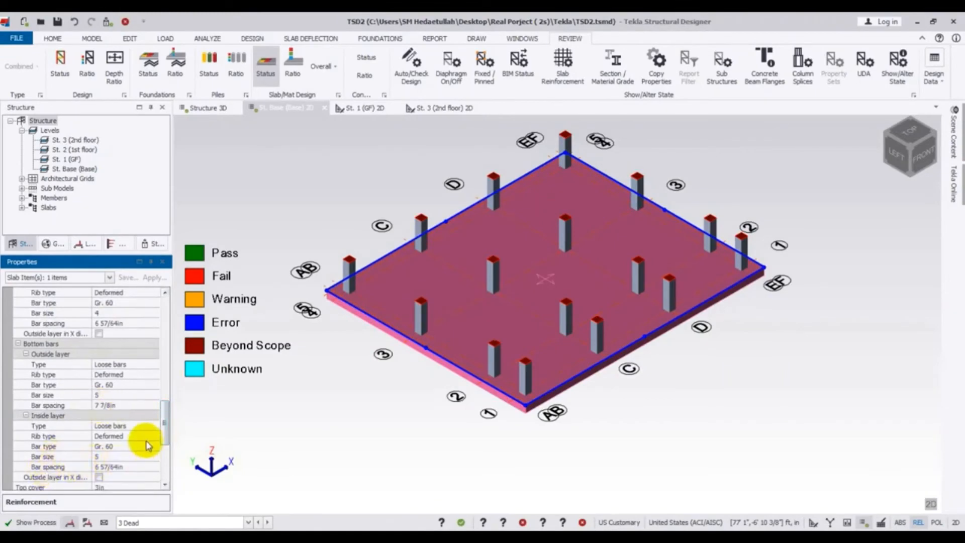
{"action": "left_click_drag", "start_coordinate": [163, 426], "coordinate": [163, 442]}
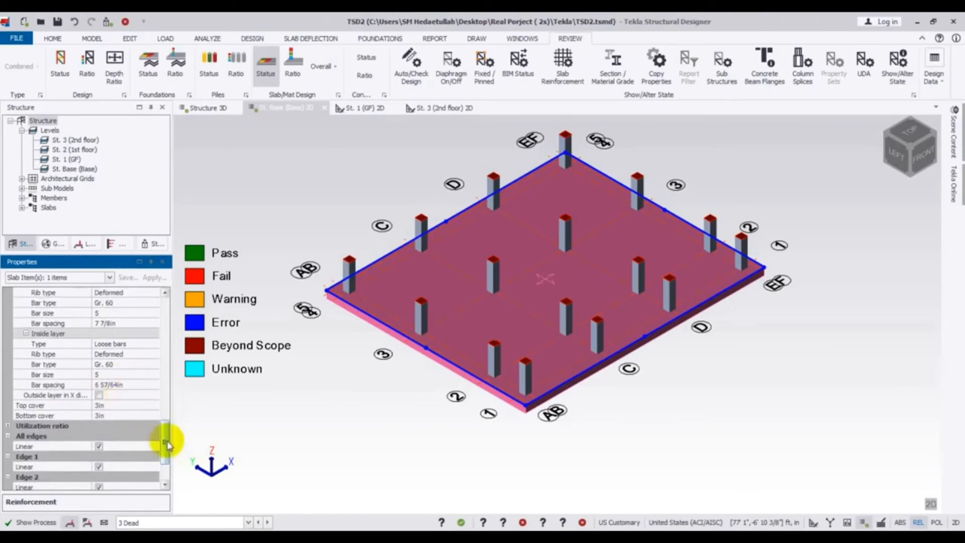
{"action": "left_click_drag", "start_coordinate": [169, 452], "coordinate": [173, 437]}
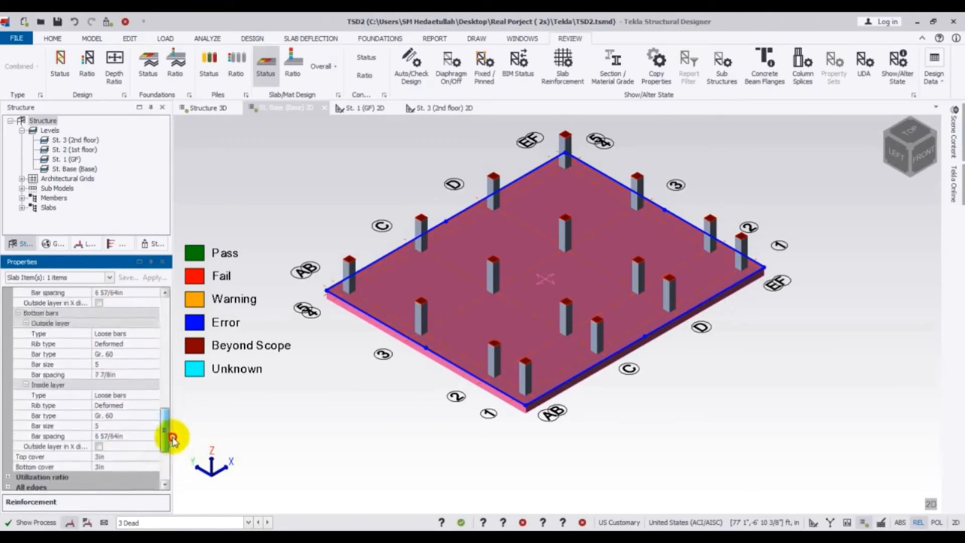
{"action": "mouse_move", "coordinate": [331, 371]}
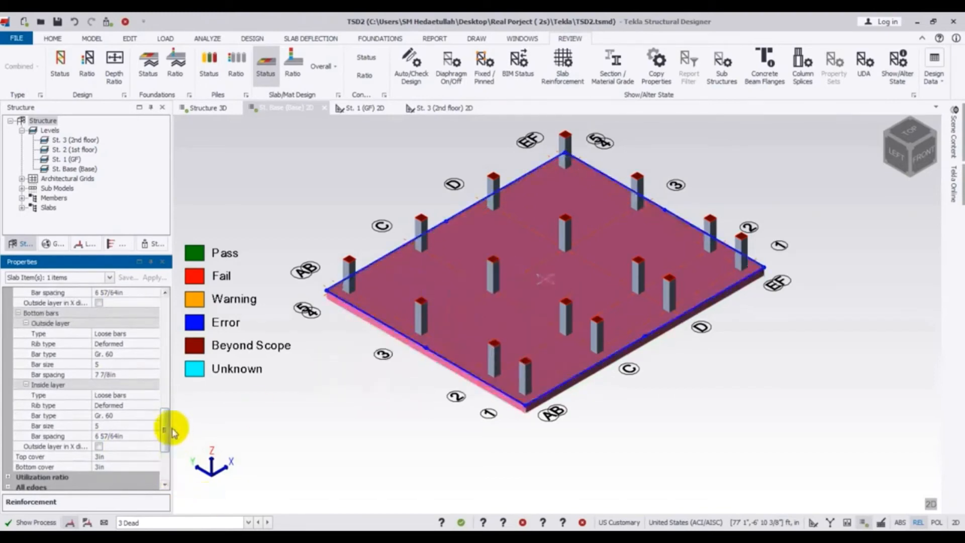
{"action": "left_click_drag", "start_coordinate": [166, 429], "coordinate": [167, 421]}
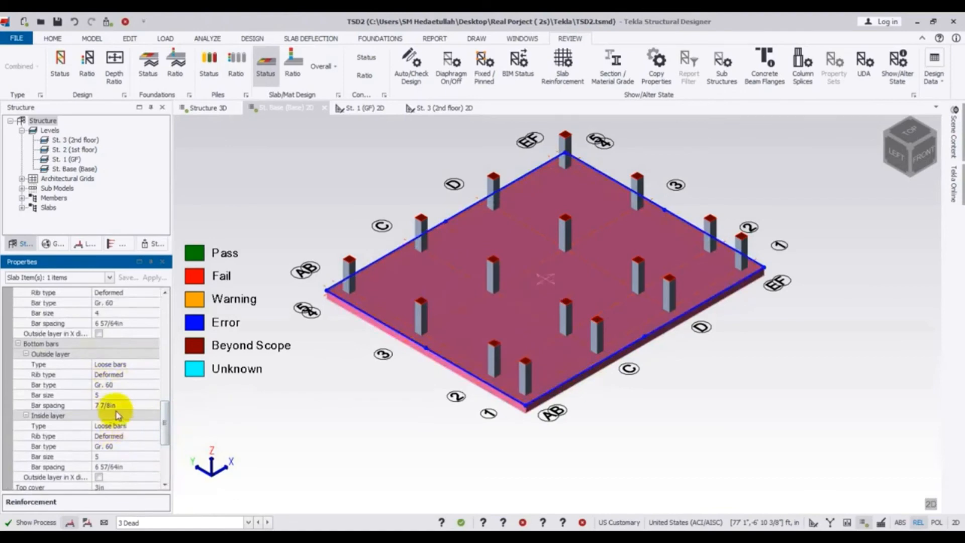
{"action": "left_click", "coordinate": [159, 428]}
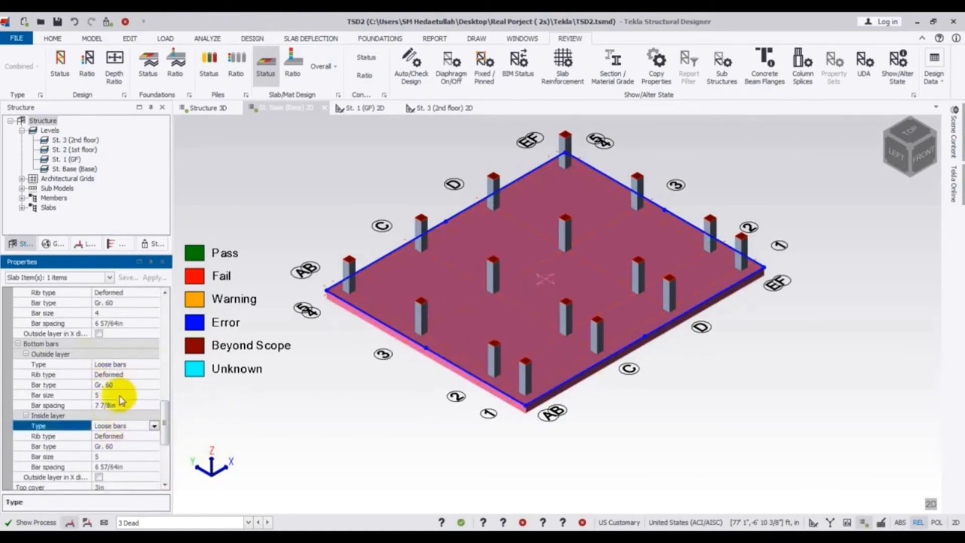
{"action": "left_click_drag", "start_coordinate": [167, 434], "coordinate": [170, 338]}
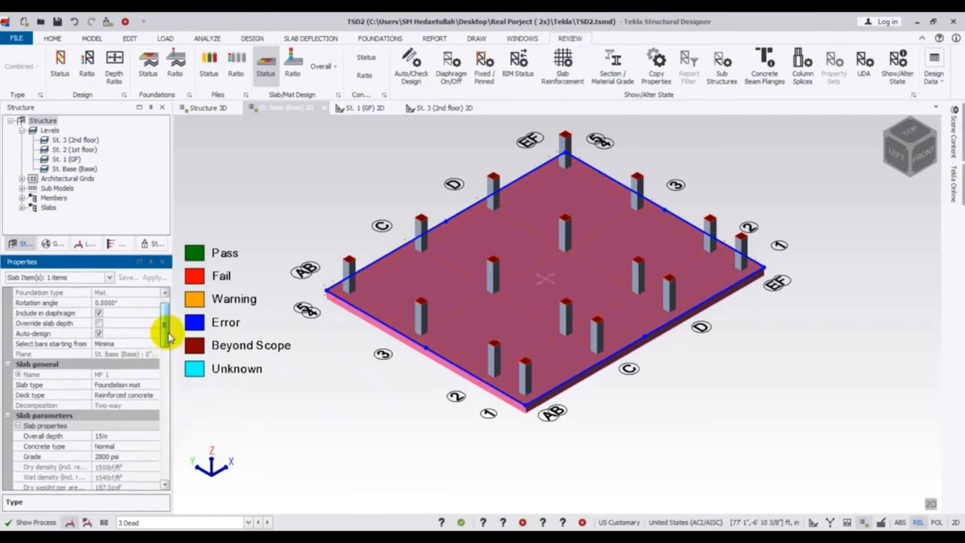
{"action": "left_click", "coordinate": [100, 334]}
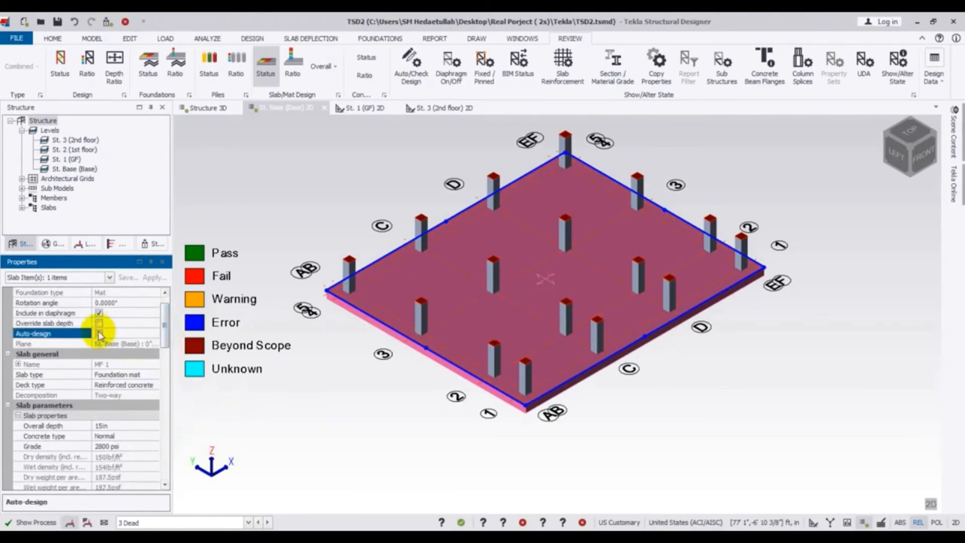
{"action": "left_click", "coordinate": [100, 334]}
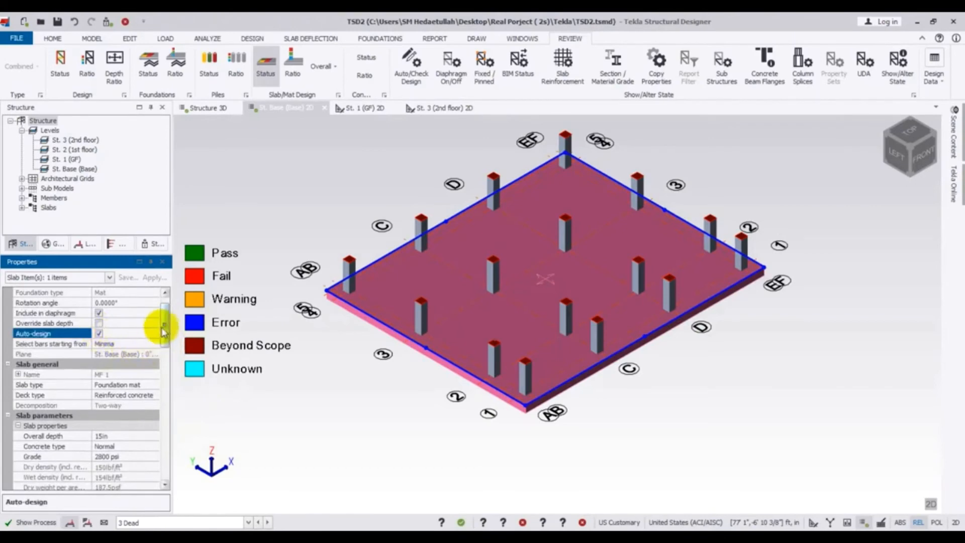
- Set the mat's top bar spacing to 7 in for the outside and inside layers, with the top outside layer in X direction
{"action": "left_click_drag", "start_coordinate": [166, 326], "coordinate": [176, 397]}
{"action": "left_click", "coordinate": [124, 378]}
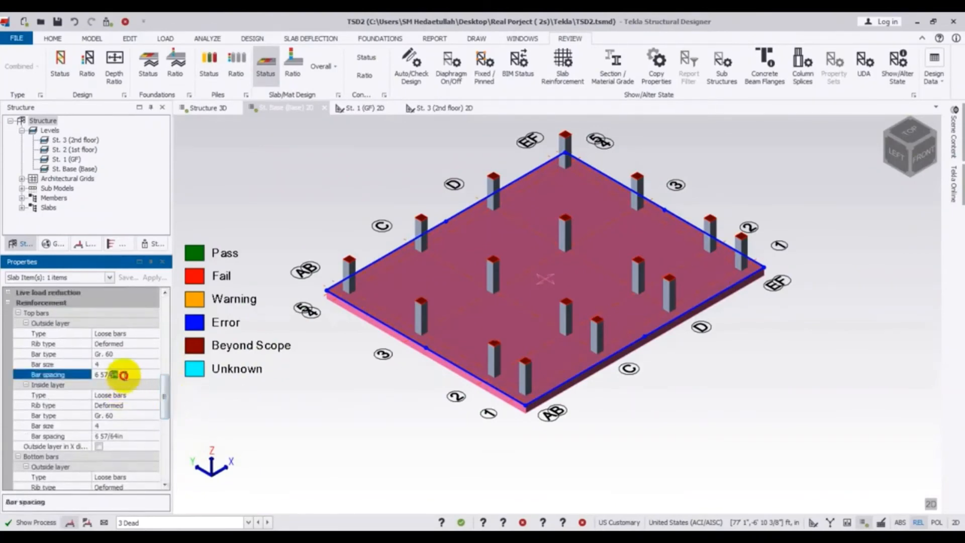
{"action": "left_click", "coordinate": [45, 378]}
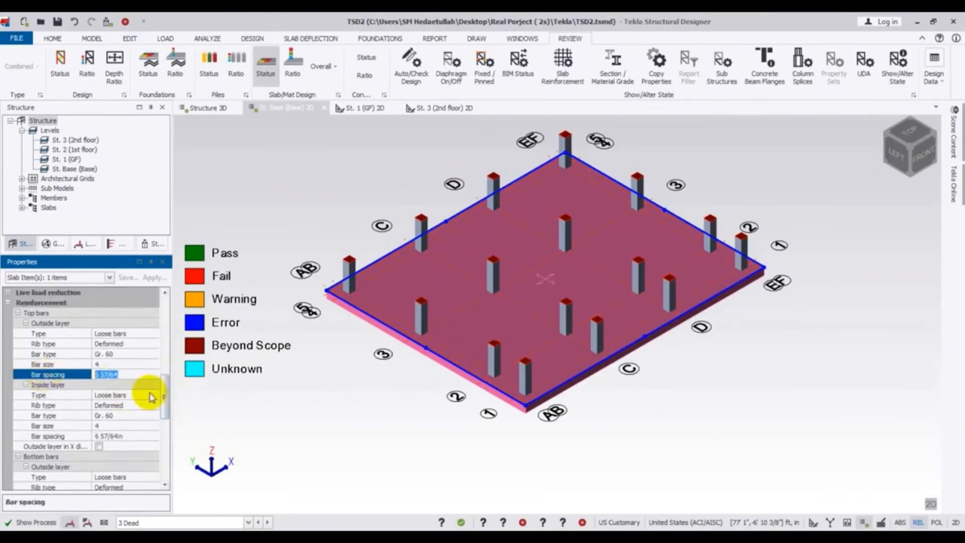
{"action": "type", "text": "7"}
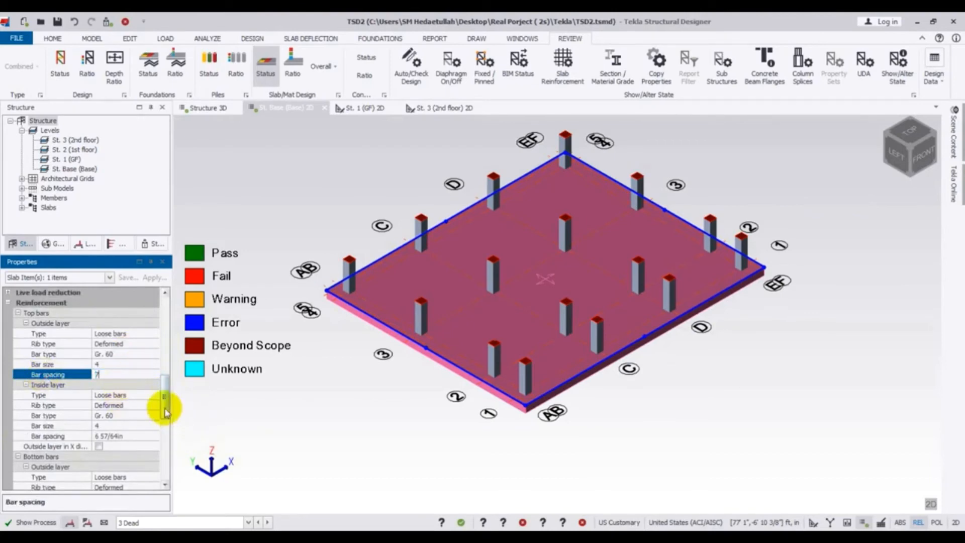
{"action": "left_click", "coordinate": [125, 438]}
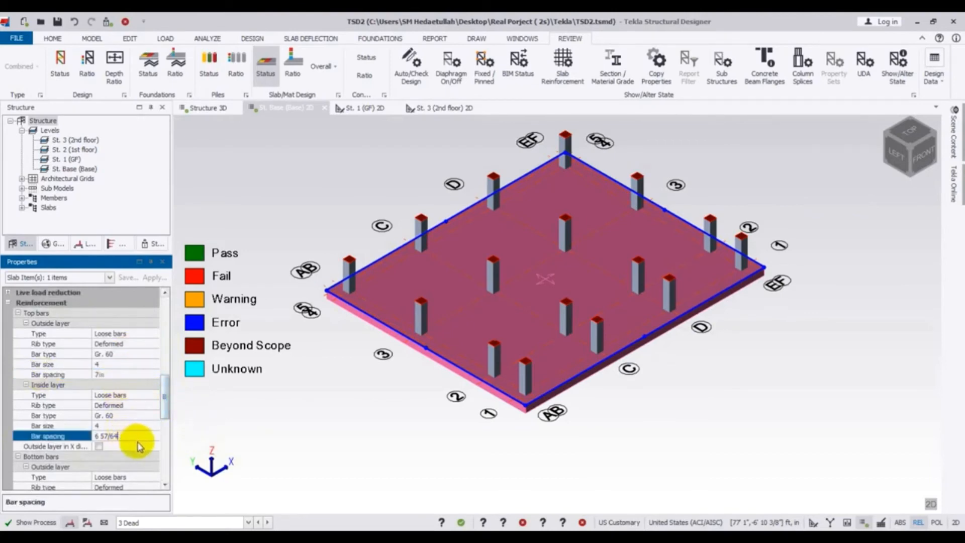
{"action": "left_click", "coordinate": [138, 443]}
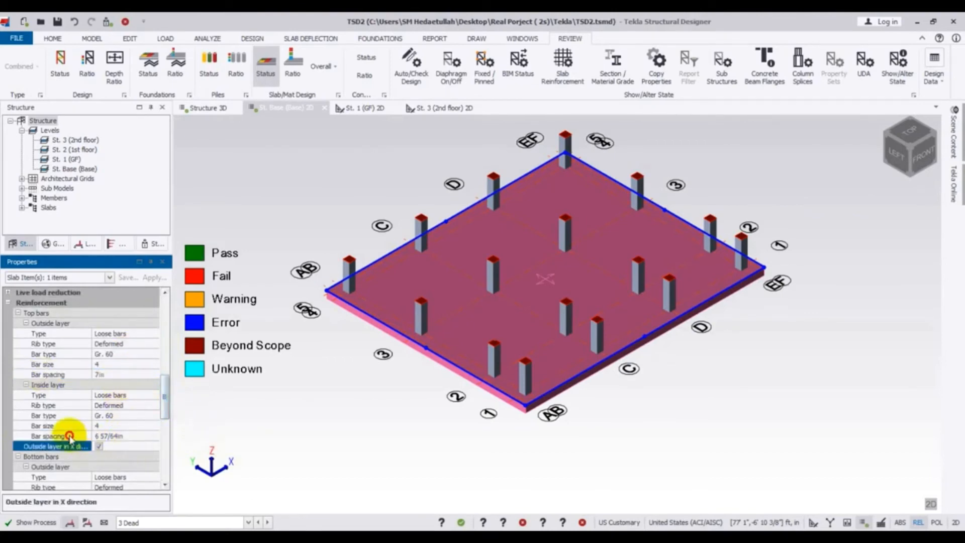
{"action": "left_click", "coordinate": [117, 436]}
{"action": "type", "text": "7"}
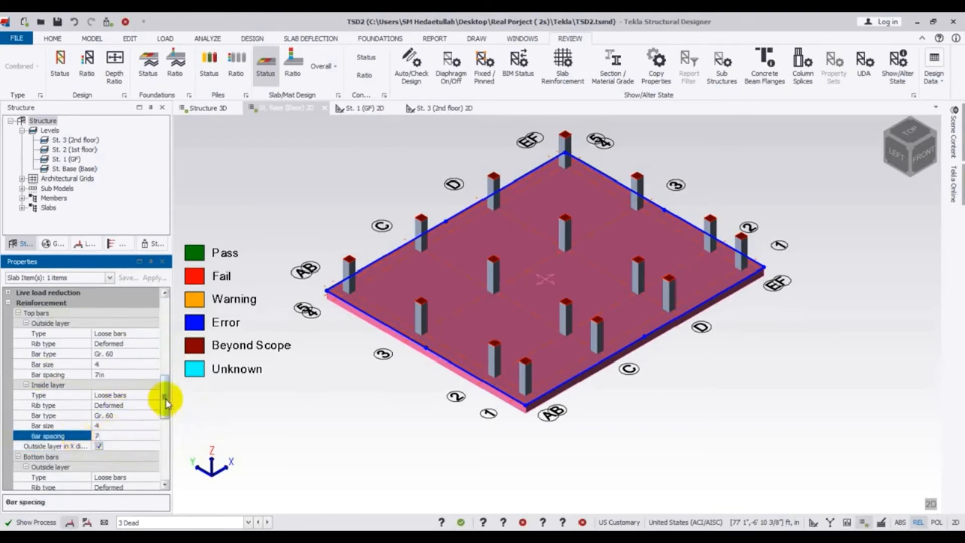
- Set the mat's bottom bar spacing to 10 in for both the outside and inside layers
{"action": "left_click_drag", "start_coordinate": [166, 403], "coordinate": [2, 416]}
{"action": "left_click", "coordinate": [136, 415]}
{"action": "type", "text": "1"}
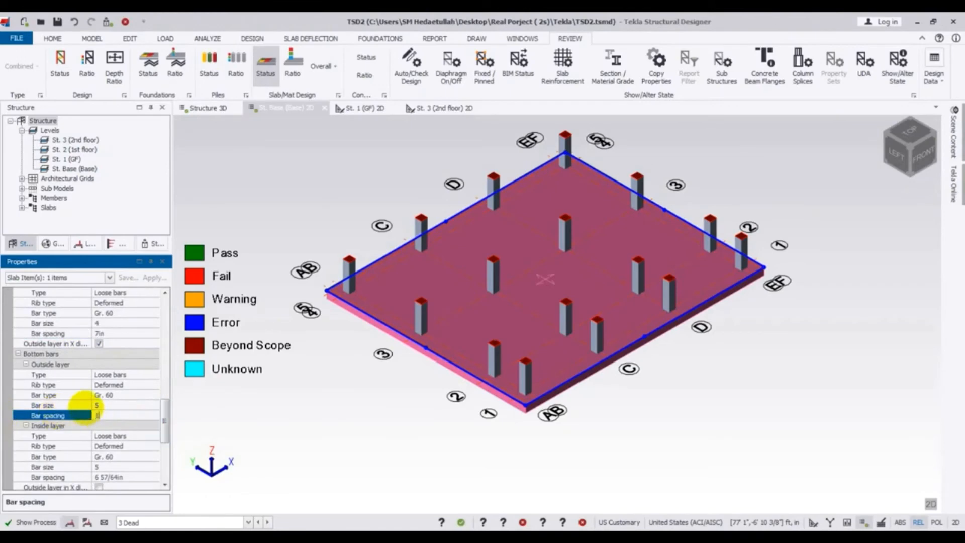
{"action": "type", "text": "0"}
{"action": "left_click", "coordinate": [118, 475]}
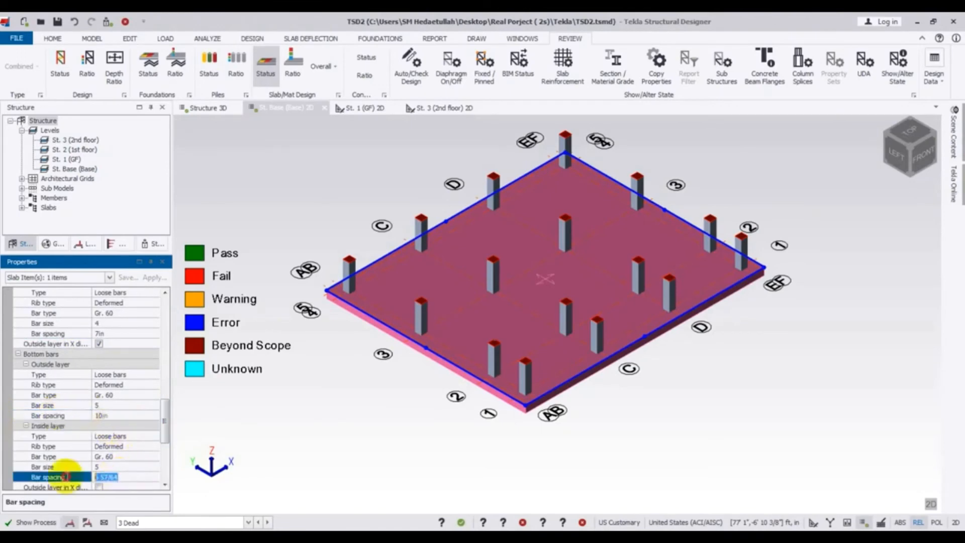
{"action": "type", "text": "10"}
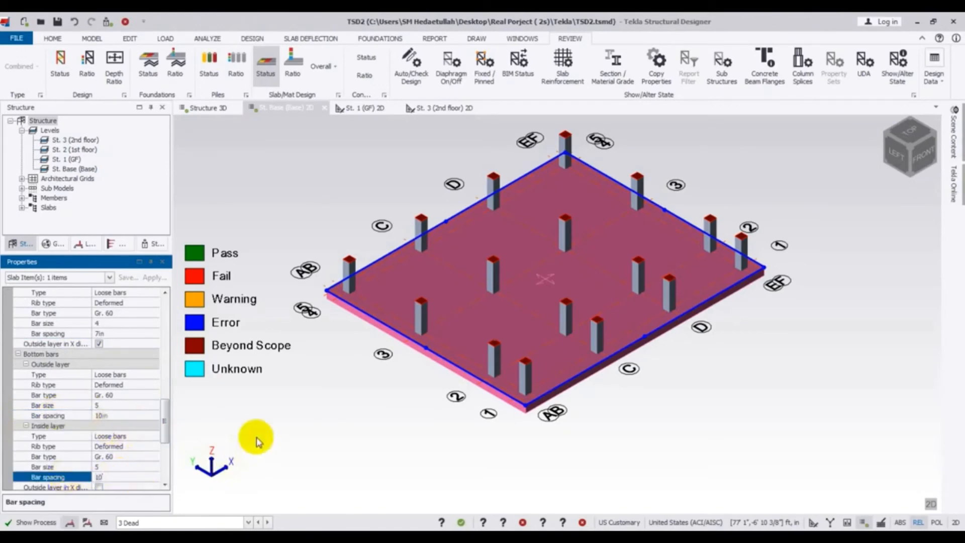
{"action": "left_click", "coordinate": [249, 436]}
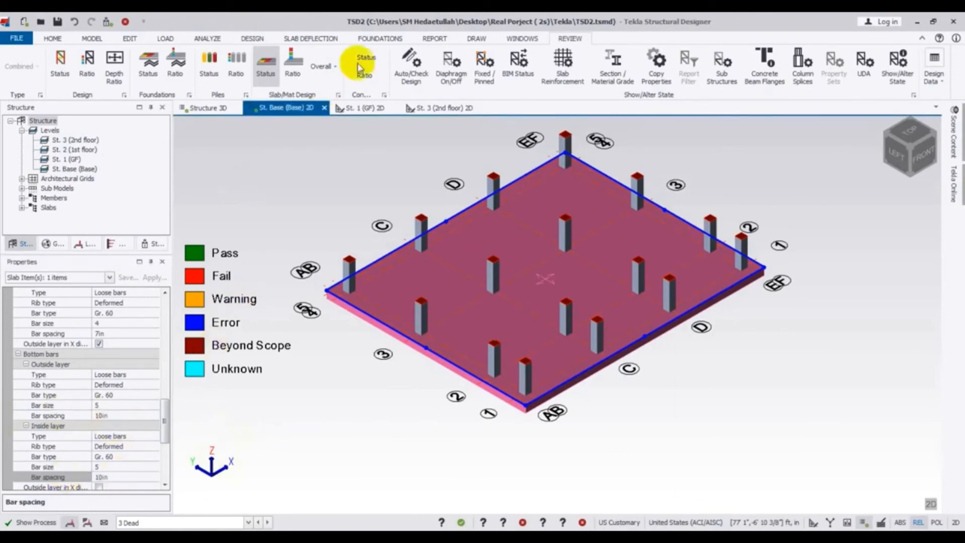
- Run Design Mats again for the foundation mat and clear the selection
{"action": "left_click", "coordinate": [380, 38]}
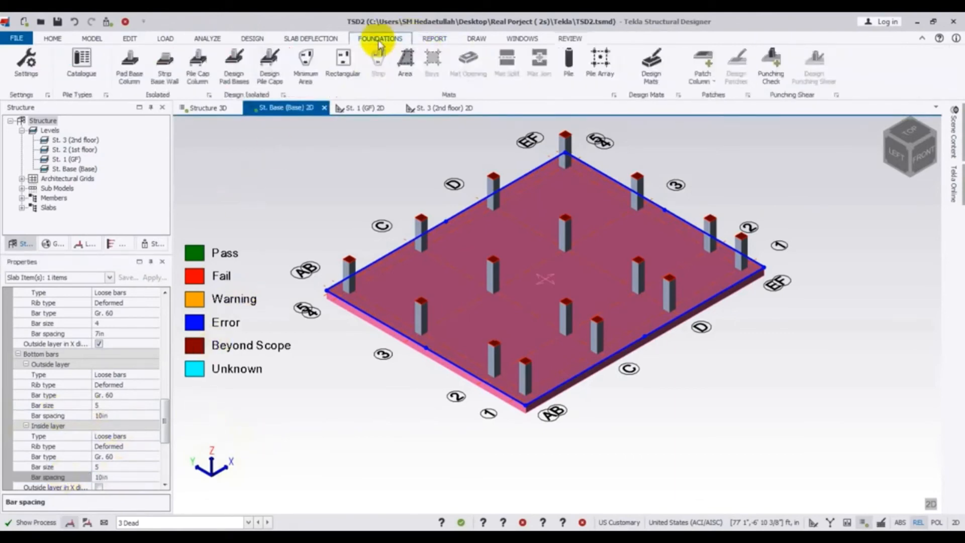
{"action": "left_click", "coordinate": [650, 66]}
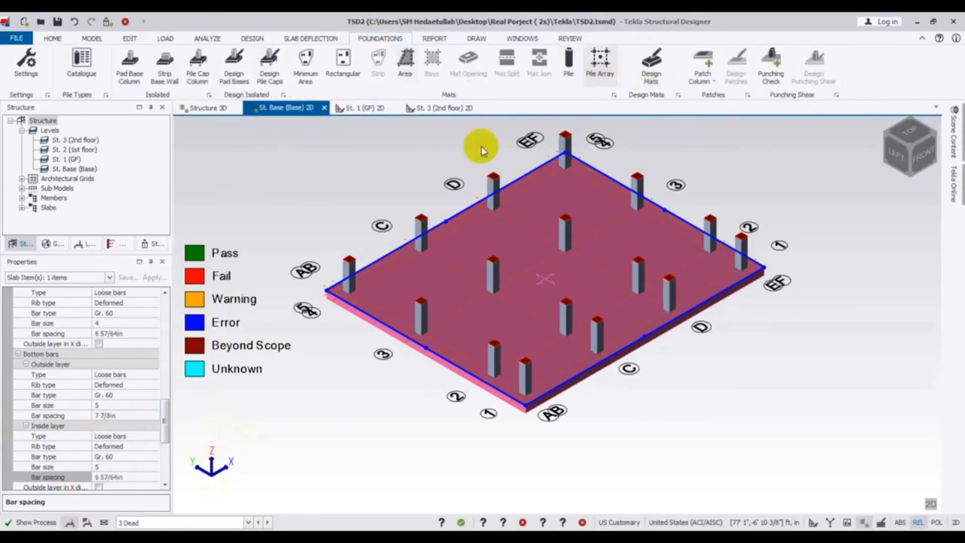
{"action": "left_click", "coordinate": [370, 172]}
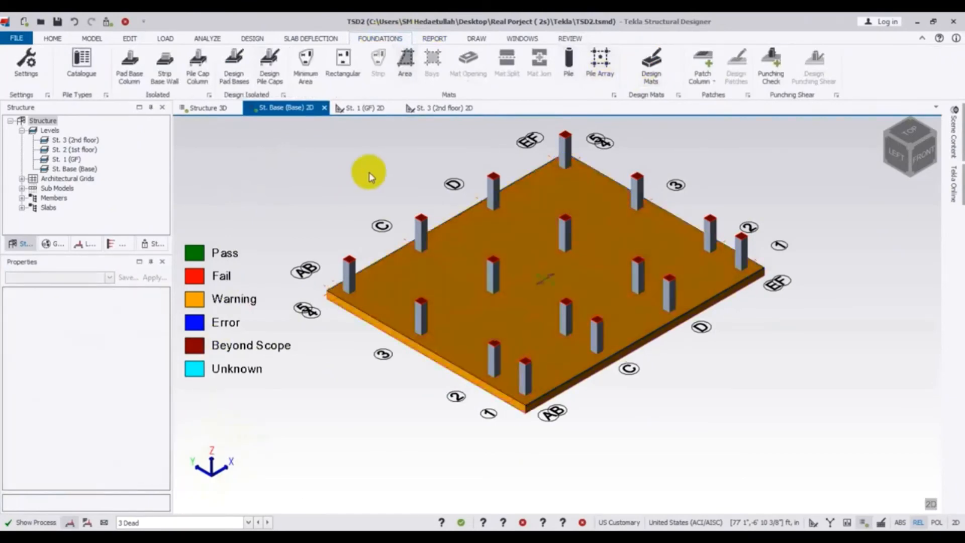
- Run Check Panel on the foundation mat, examine the Bottom-Y maximum tension bar spacing check, and close the results
{"action": "left_click", "coordinate": [400, 300]}
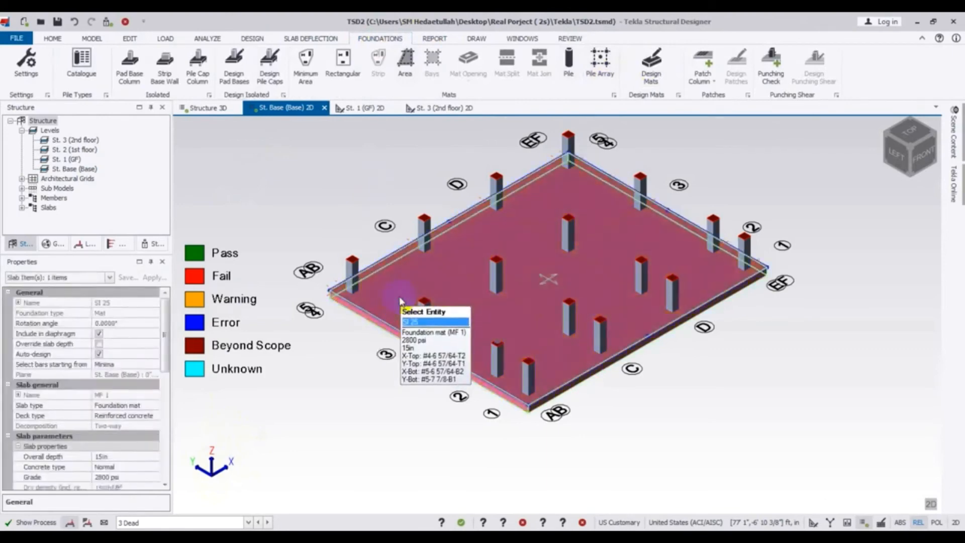
{"action": "right_click", "coordinate": [401, 301]}
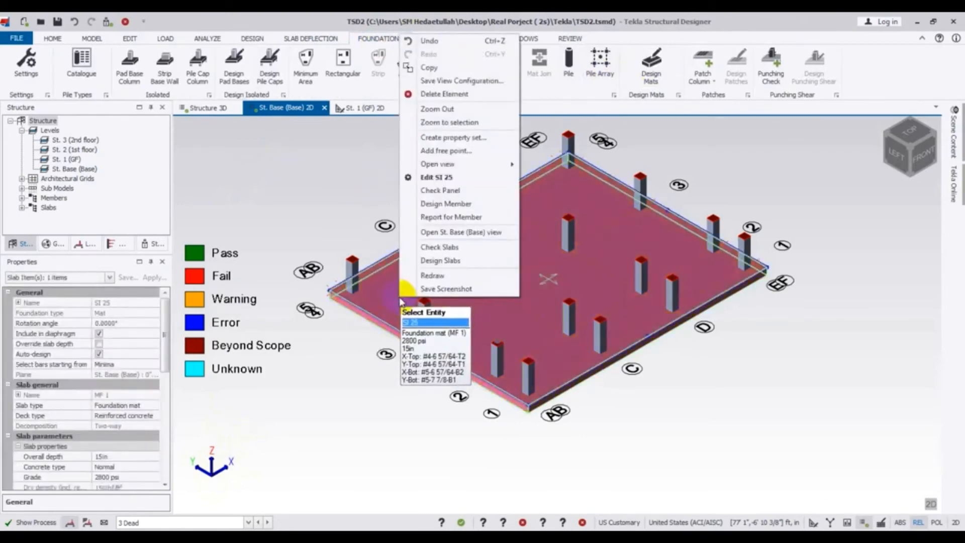
{"action": "left_click", "coordinate": [453, 191]}
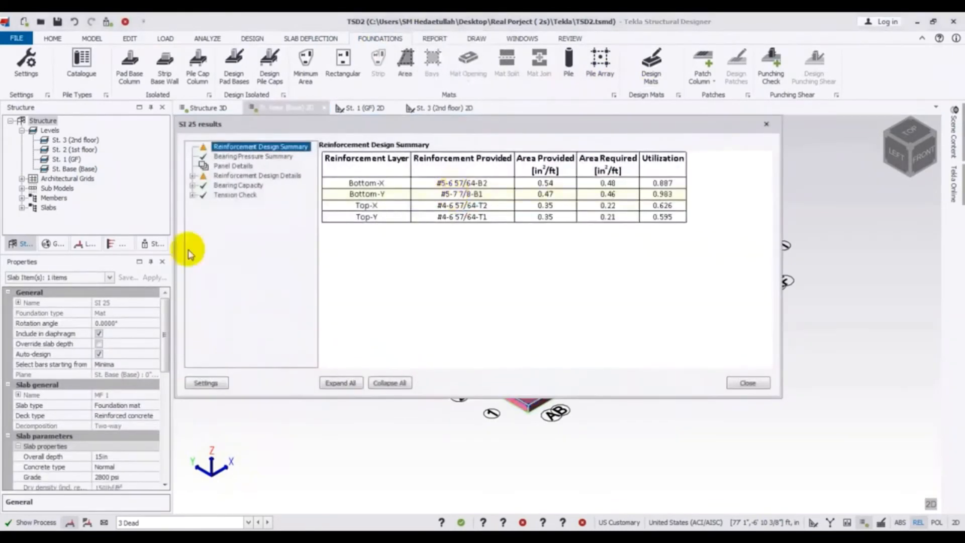
{"action": "left_click", "coordinate": [192, 175]}
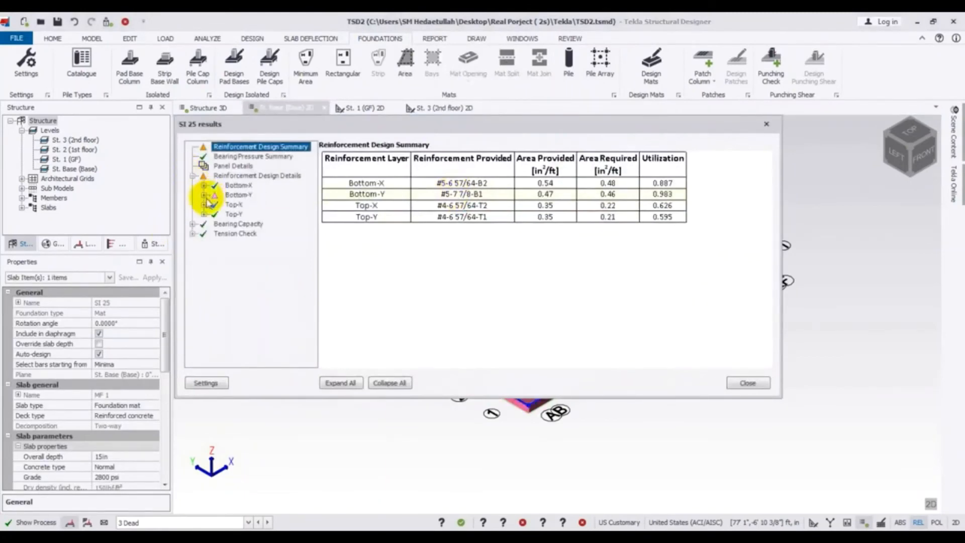
{"action": "left_click", "coordinate": [205, 195]}
{"action": "left_click", "coordinate": [245, 204]}
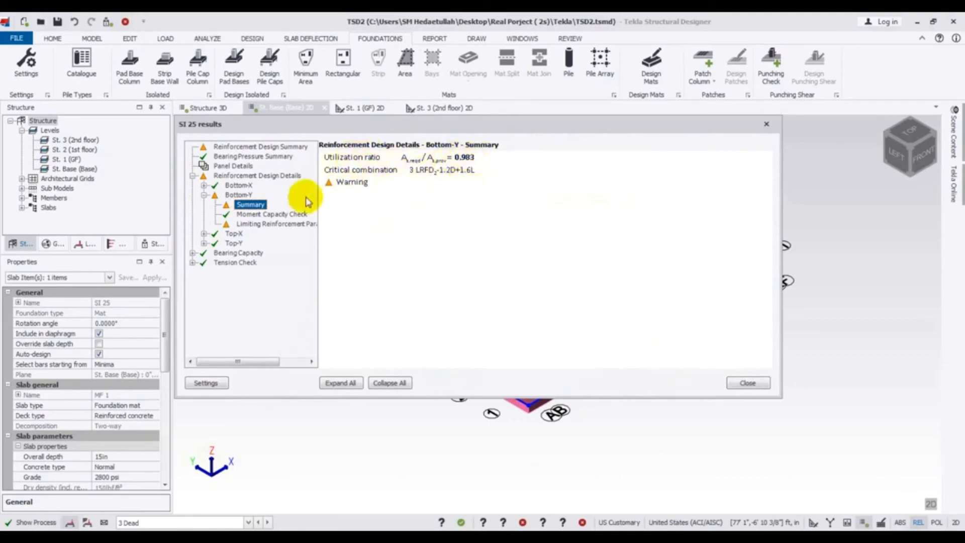
{"action": "left_click", "coordinate": [239, 226]}
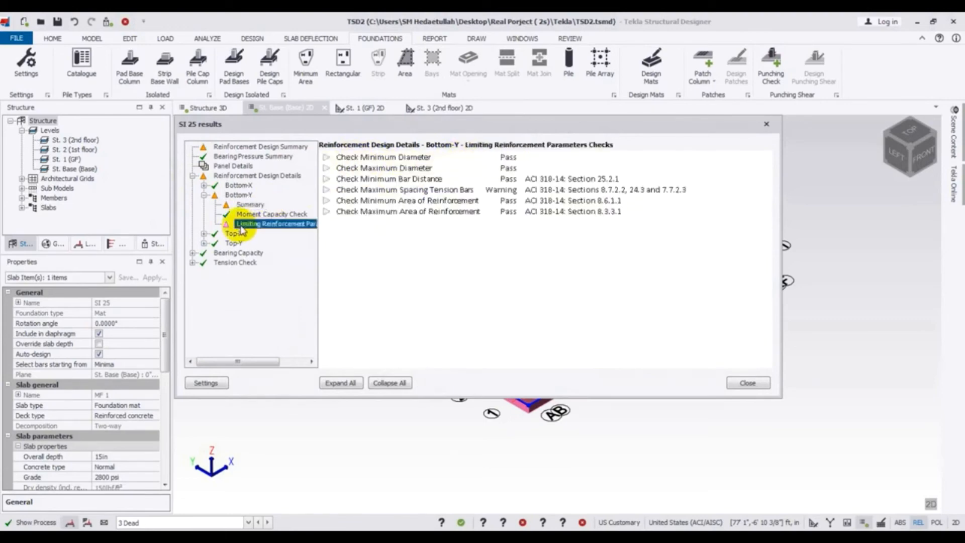
{"action": "left_click", "coordinate": [327, 190]}
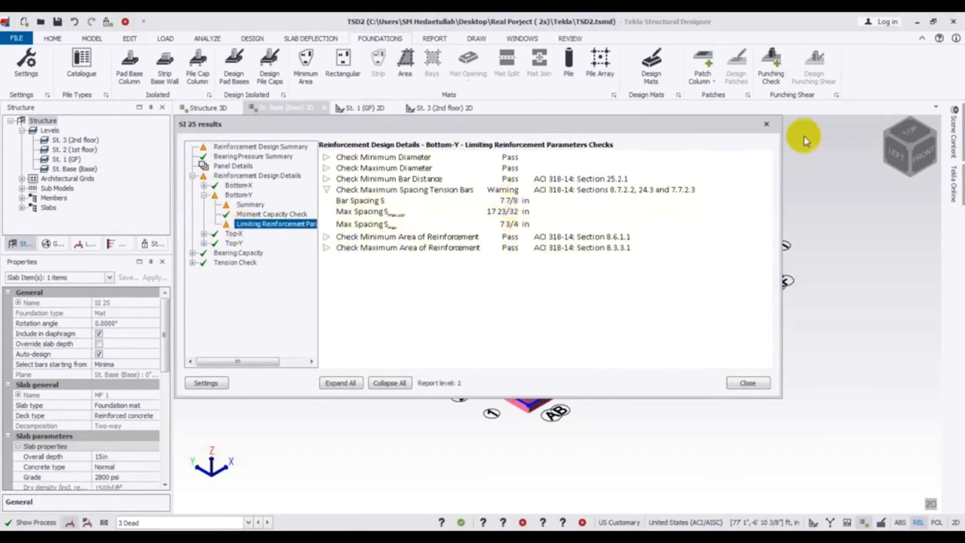
{"action": "left_click", "coordinate": [747, 383]}
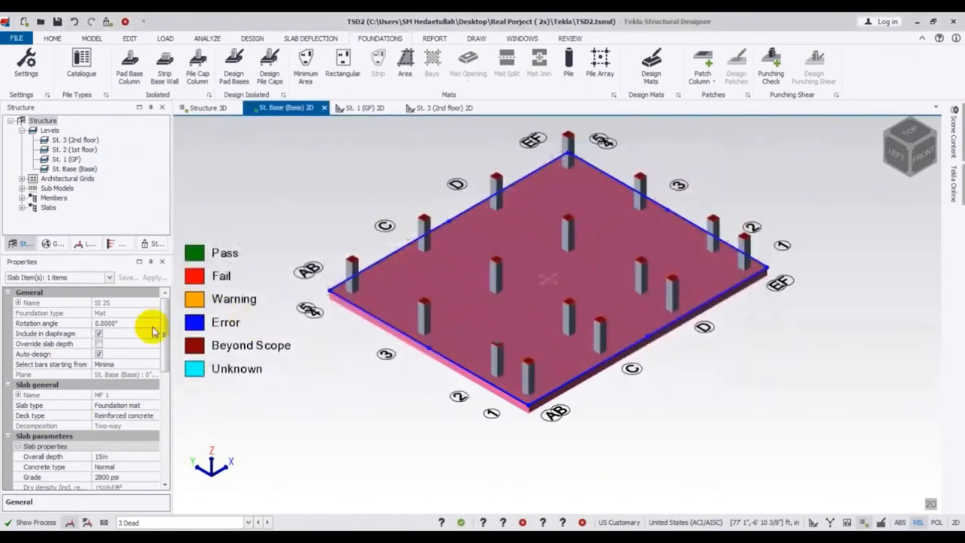
- Set the foundation mat's top bar spacing to 7 in for both the outside and inside layers
{"action": "left_click_drag", "start_coordinate": [163, 327], "coordinate": [169, 444]}
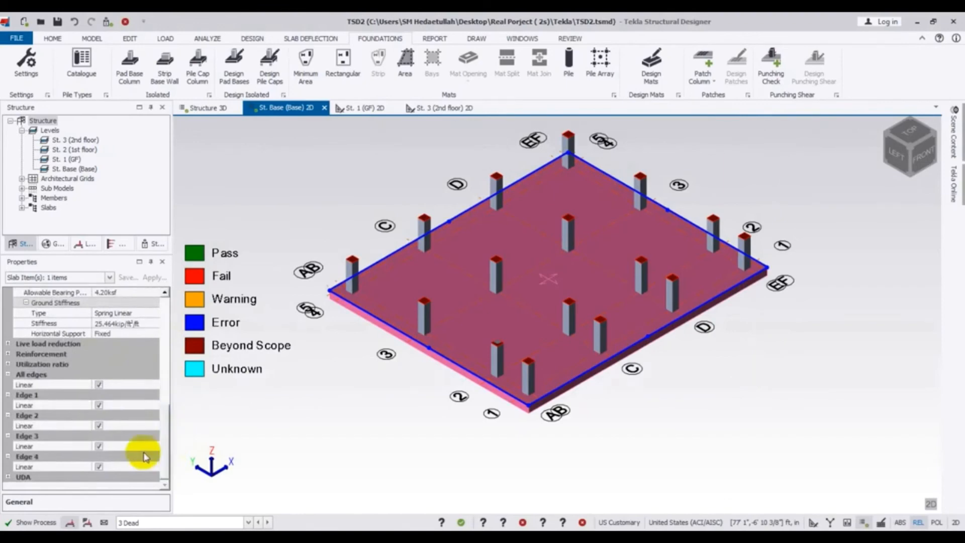
{"action": "left_click", "coordinate": [9, 354]}
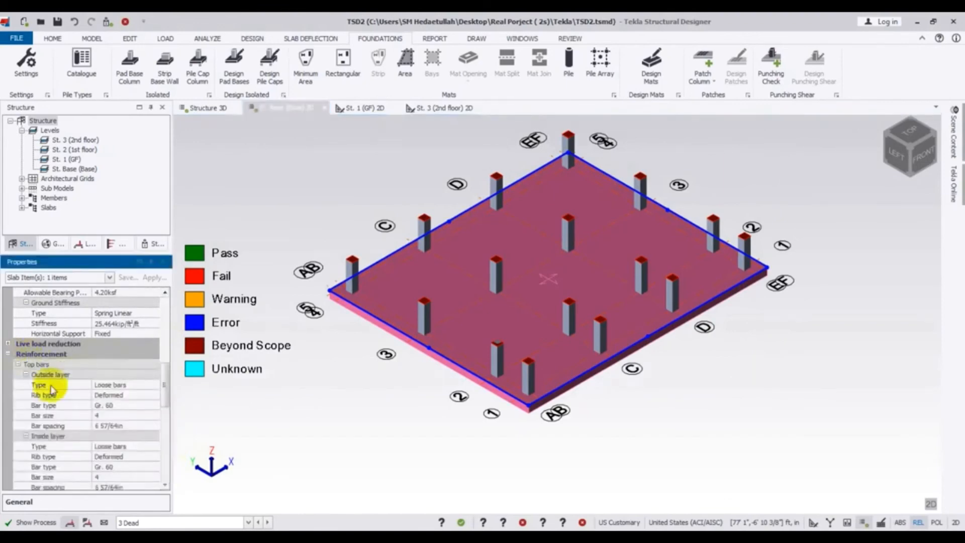
{"action": "left_click_drag", "start_coordinate": [167, 380], "coordinate": [163, 397]}
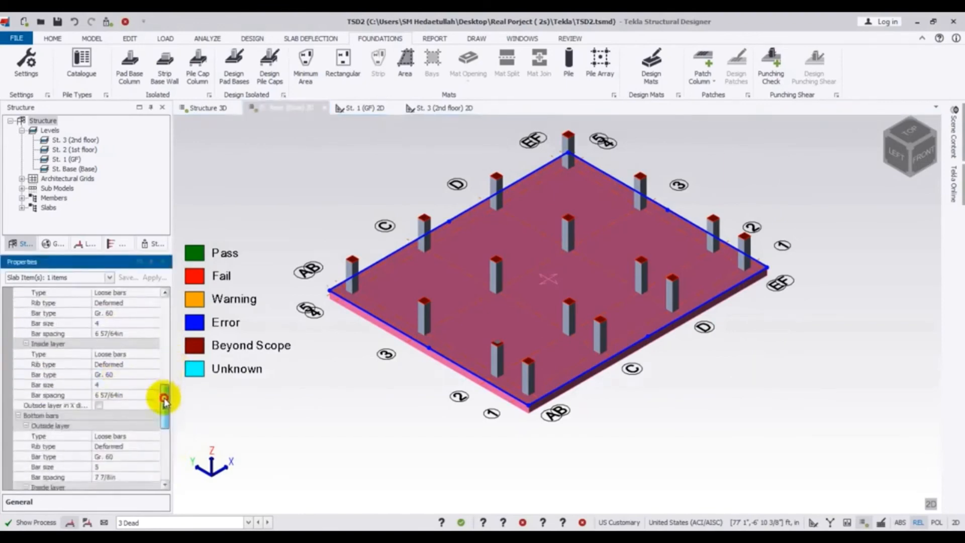
{"action": "left_click", "coordinate": [124, 332]}
{"action": "left_click_drag", "start_coordinate": [124, 331], "coordinate": [59, 342]}
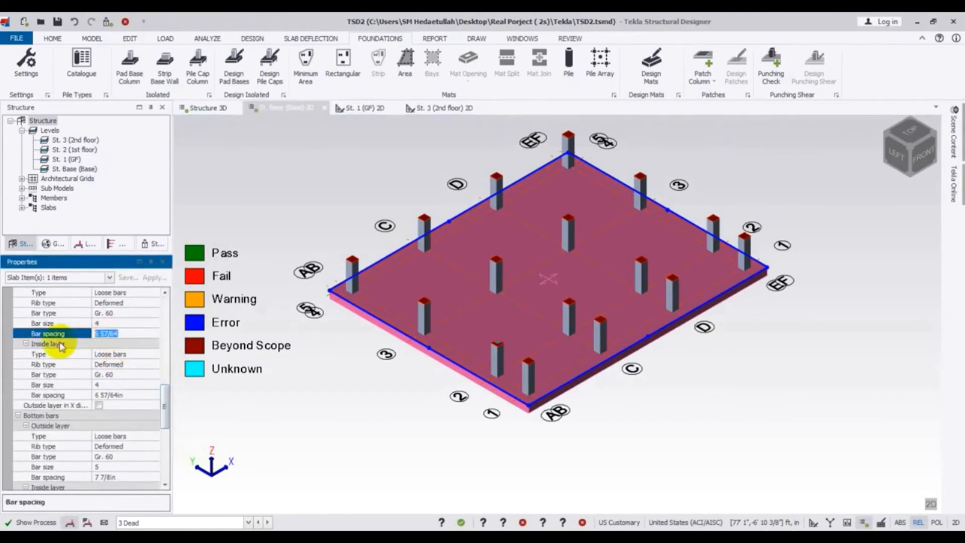
{"action": "type", "text": "7"}
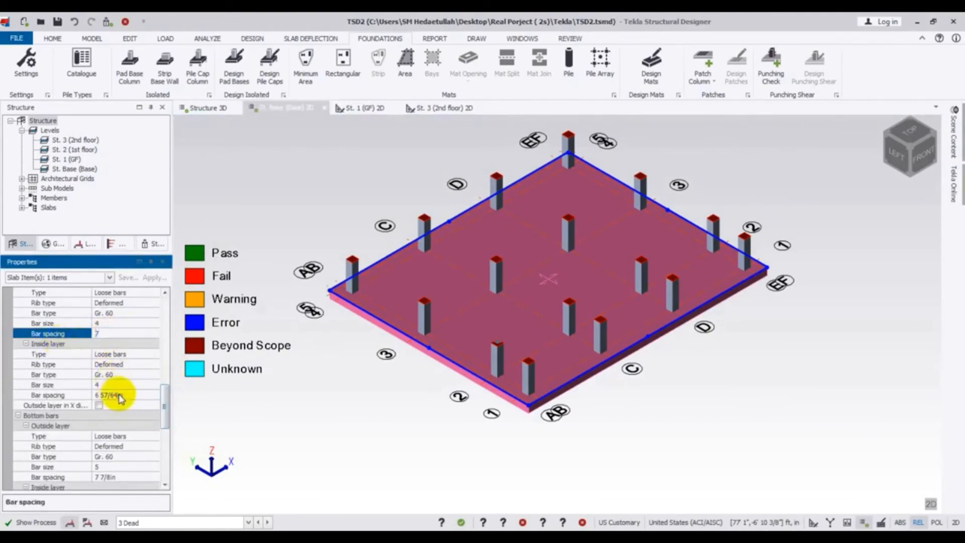
{"action": "left_click_drag", "start_coordinate": [121, 396], "coordinate": [82, 391]}
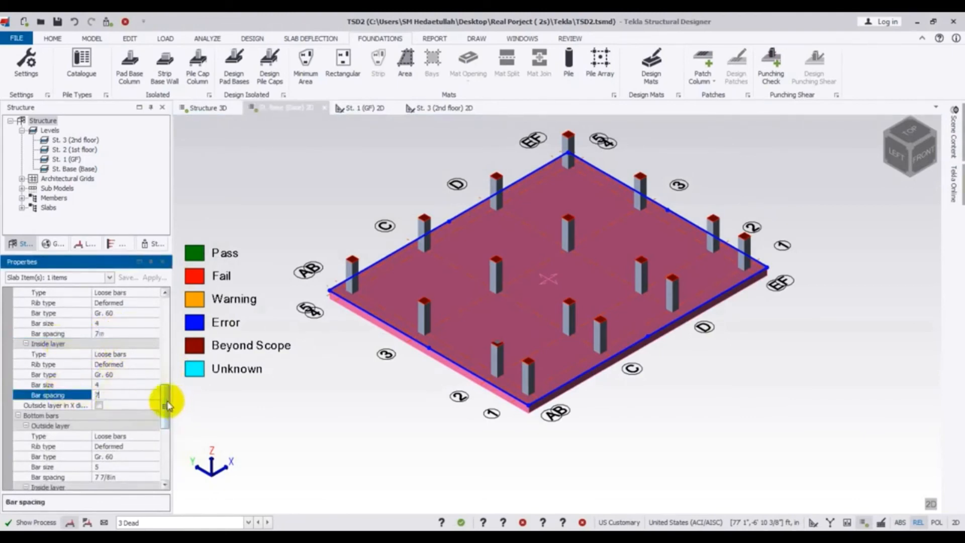
- Set the foundation mat's bottom bar spacing to 7 in for both the outside and inside layers
{"action": "scroll", "coordinate": [167, 405], "scroll_direction": "down", "scroll_amount": 4}
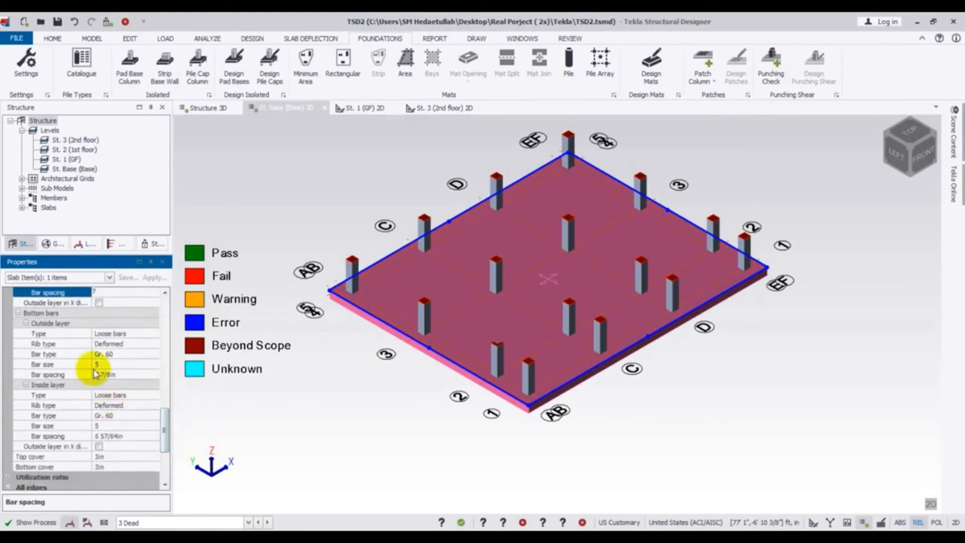
{"action": "left_click", "coordinate": [115, 375]}
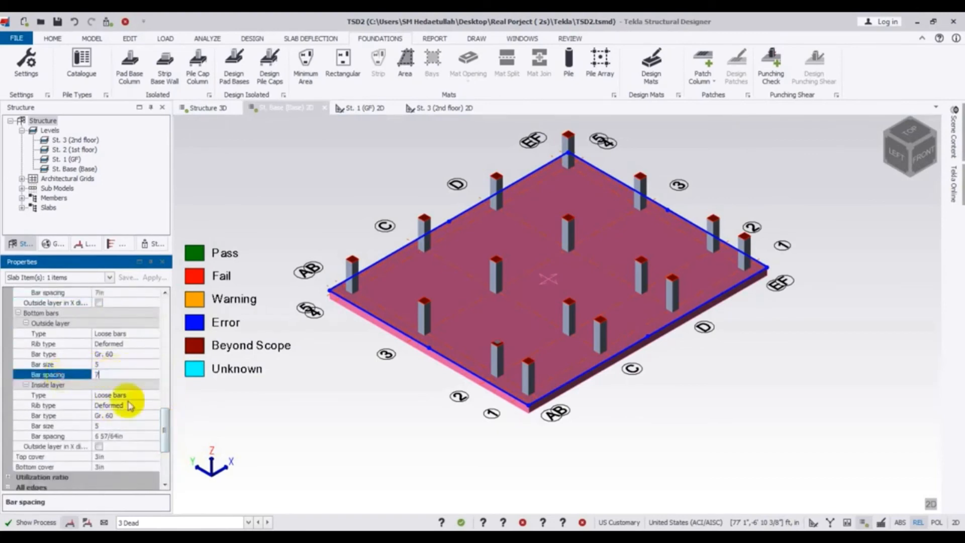
{"action": "left_click", "coordinate": [122, 439]}
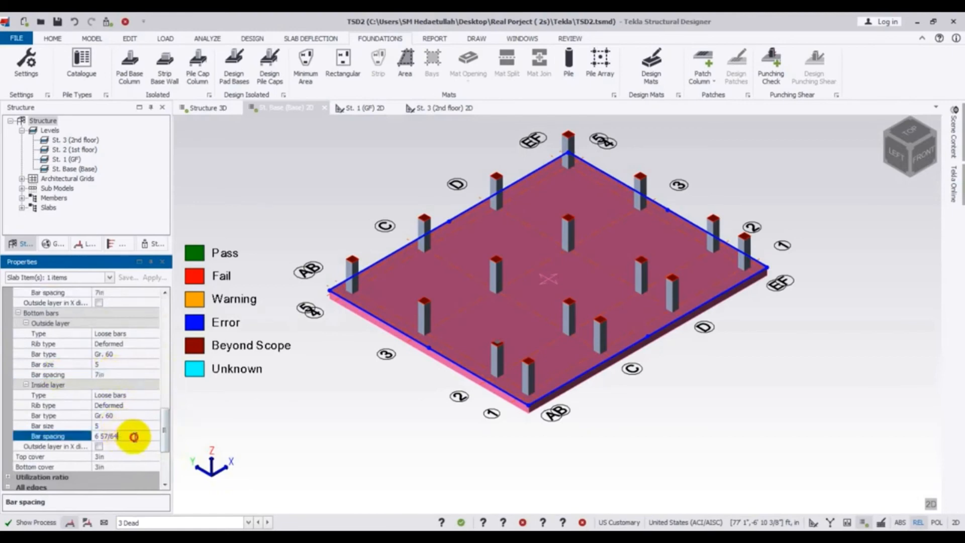
{"action": "type", "text": "7"}
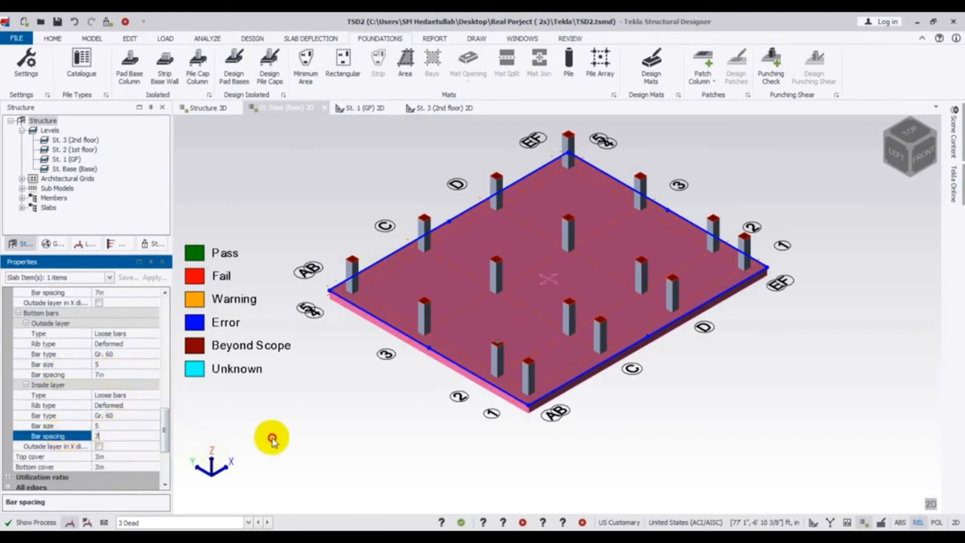
{"action": "left_click", "coordinate": [274, 441]}
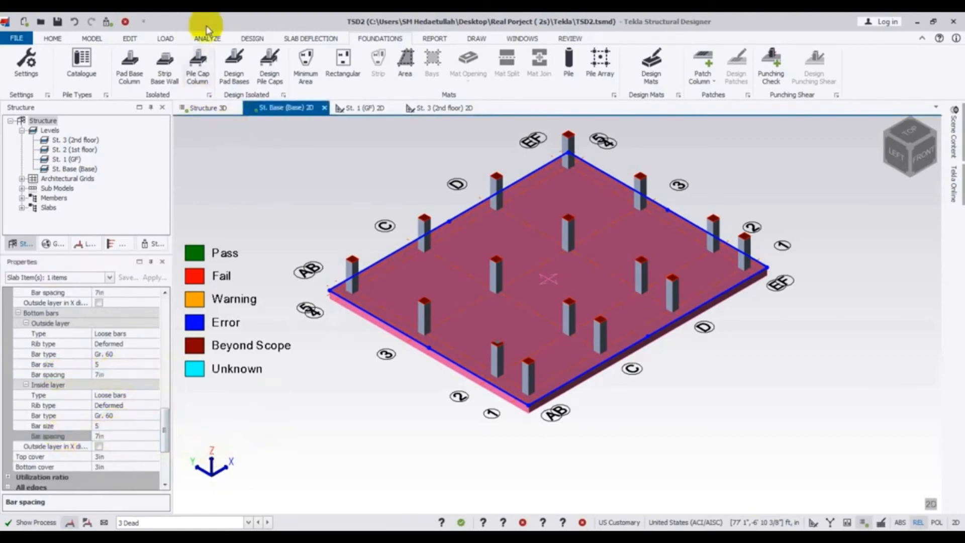
- Run the static Analyze All and expand the mat's reinforcement properties to check the bar settings
{"action": "left_click", "coordinate": [207, 39]}
{"action": "left_click", "coordinate": [249, 60]}
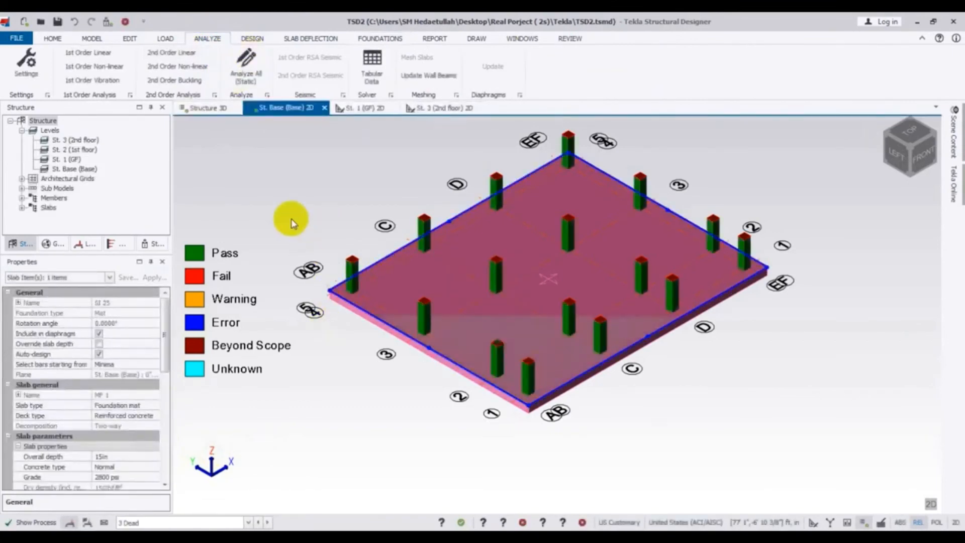
{"action": "left_click_drag", "start_coordinate": [167, 328], "coordinate": [173, 409]}
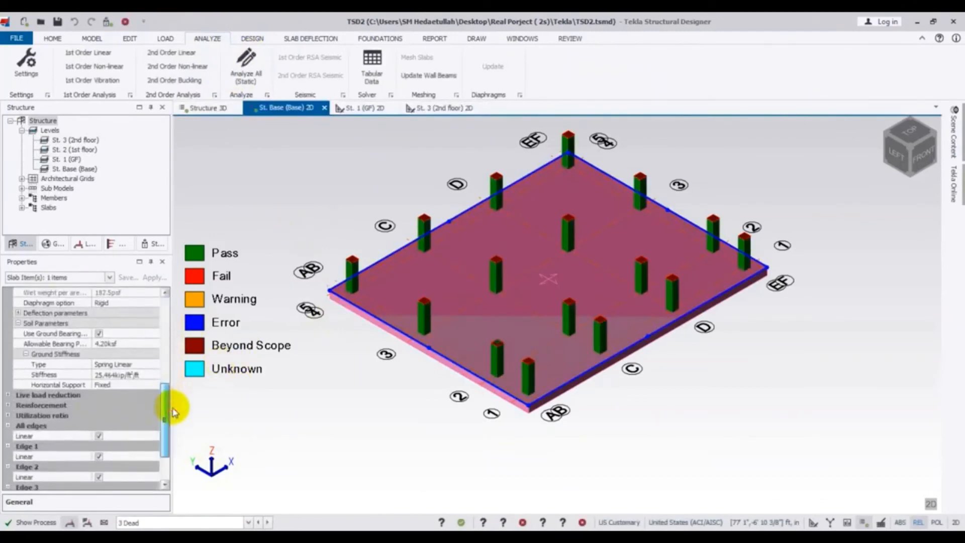
{"action": "left_click", "coordinate": [12, 407]}
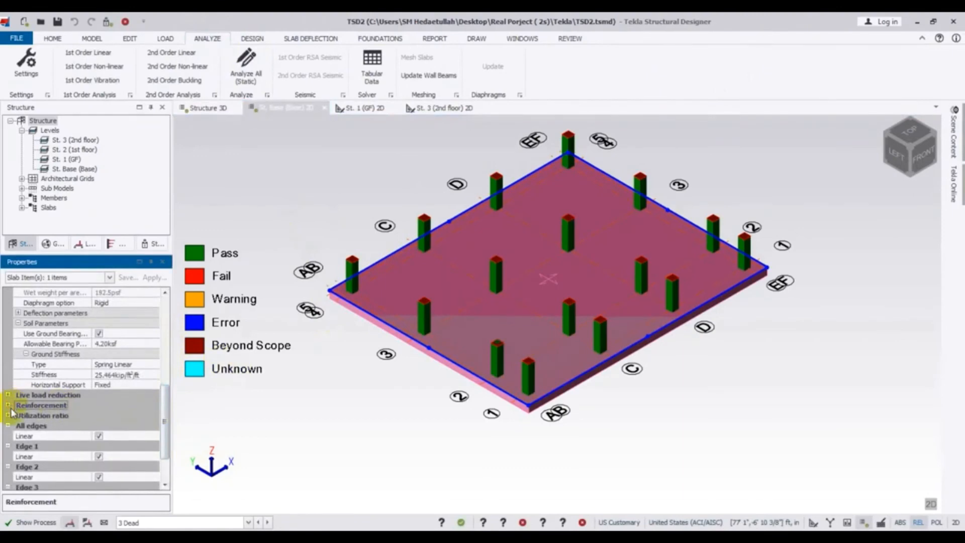
{"action": "left_click", "coordinate": [7, 405]}
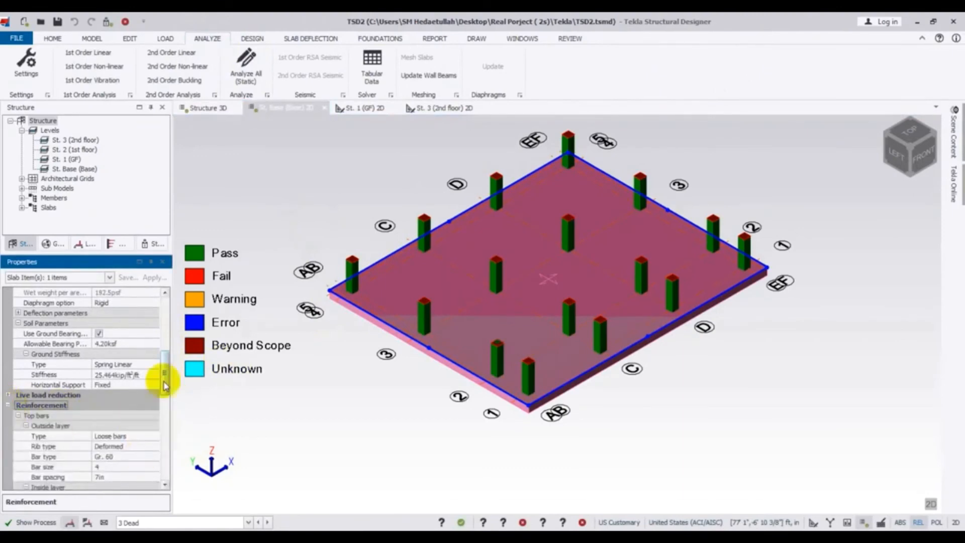
- Deselect the foundation mat and run Design Mats
{"action": "left_click", "coordinate": [380, 38]}
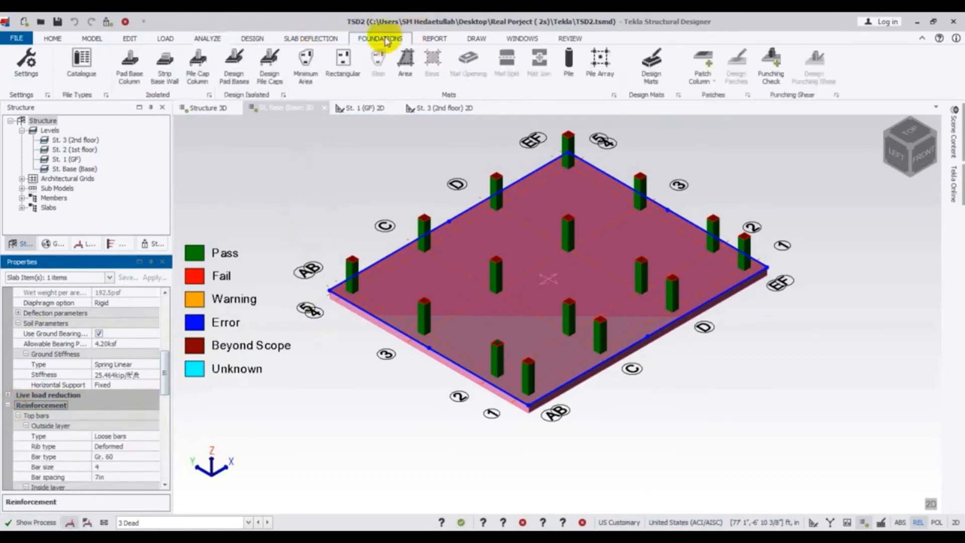
{"action": "left_click", "coordinate": [451, 140]}
{"action": "left_click", "coordinate": [451, 139]}
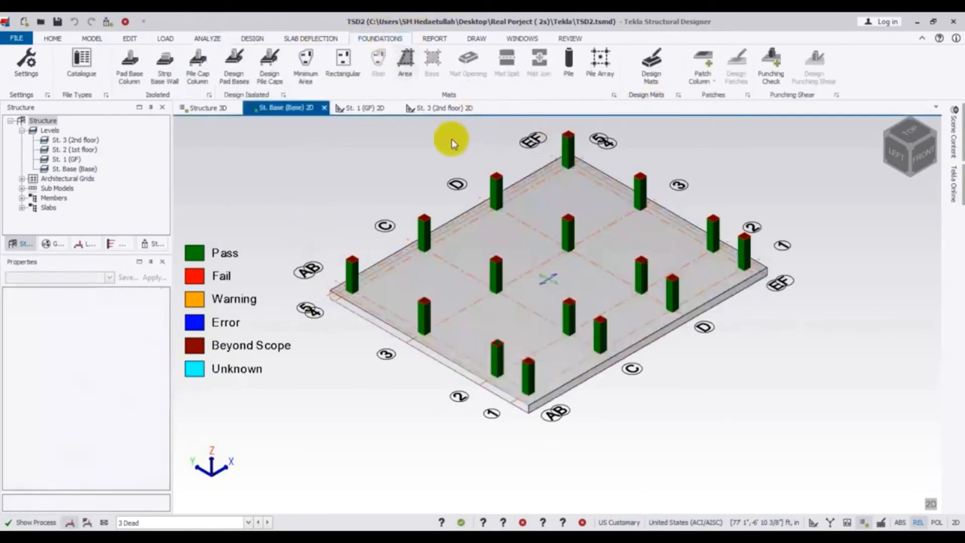
{"action": "left_click", "coordinate": [652, 59]}
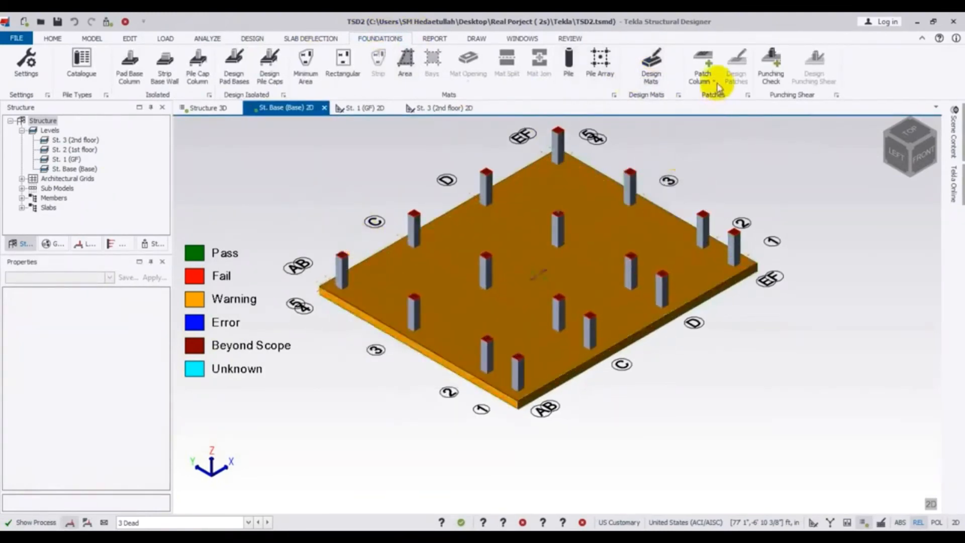
- Switch the base level to the 2D plan view and create bottom-surface column reinforcement patches at all the columns
{"action": "middle_click_drag", "start_coordinate": [776, 435], "coordinate": [685, 491]}
{"action": "left_click", "coordinate": [927, 503]}
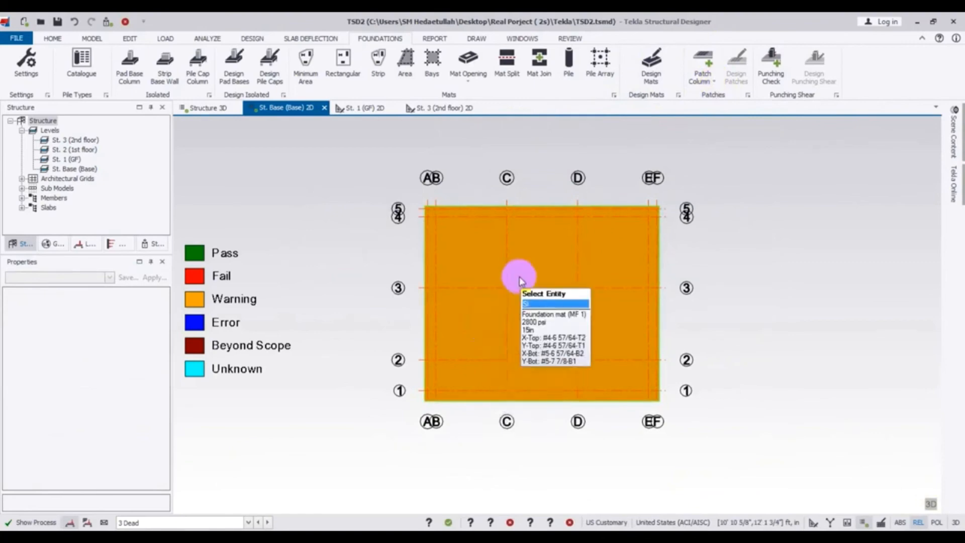
{"action": "left_click", "coordinate": [715, 83]}
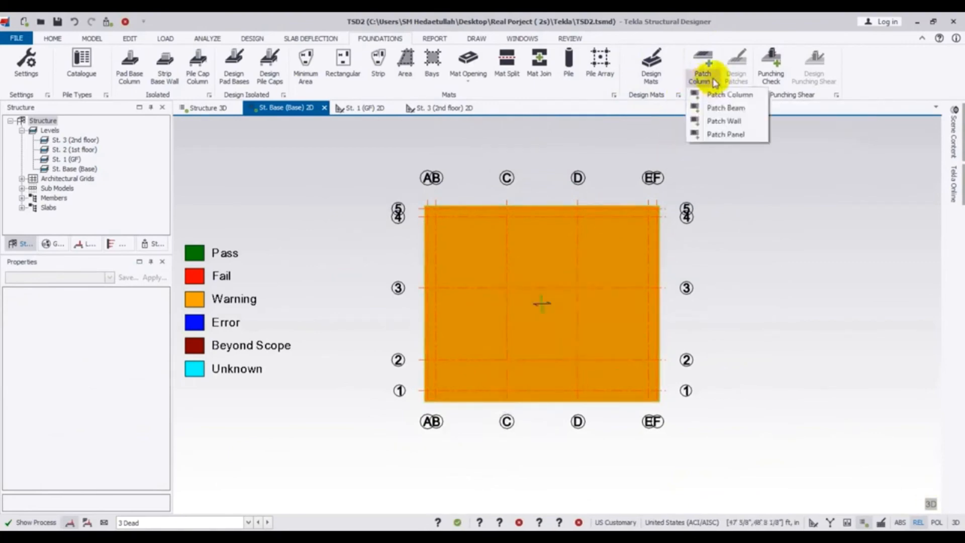
{"action": "left_click", "coordinate": [701, 99]}
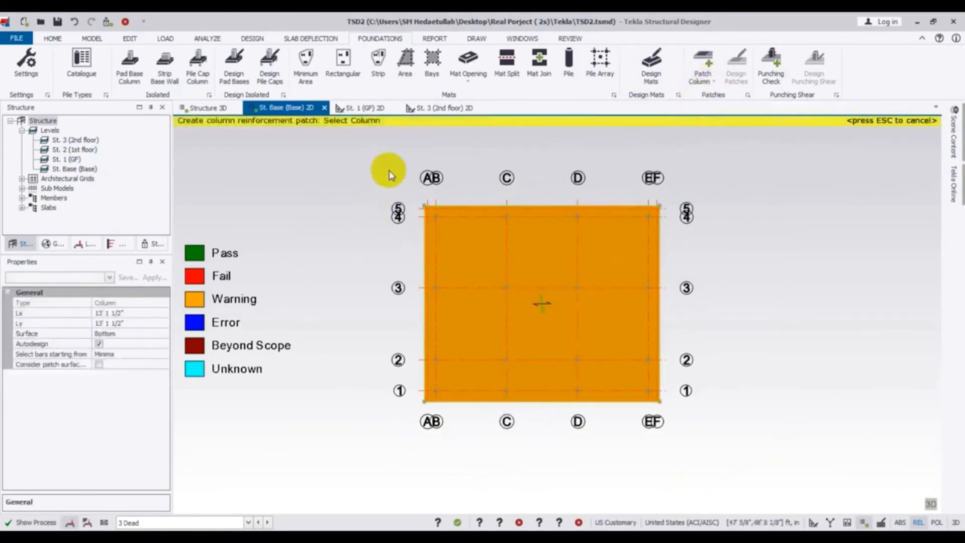
{"action": "left_click_drag", "start_coordinate": [401, 170], "coordinate": [684, 426]}
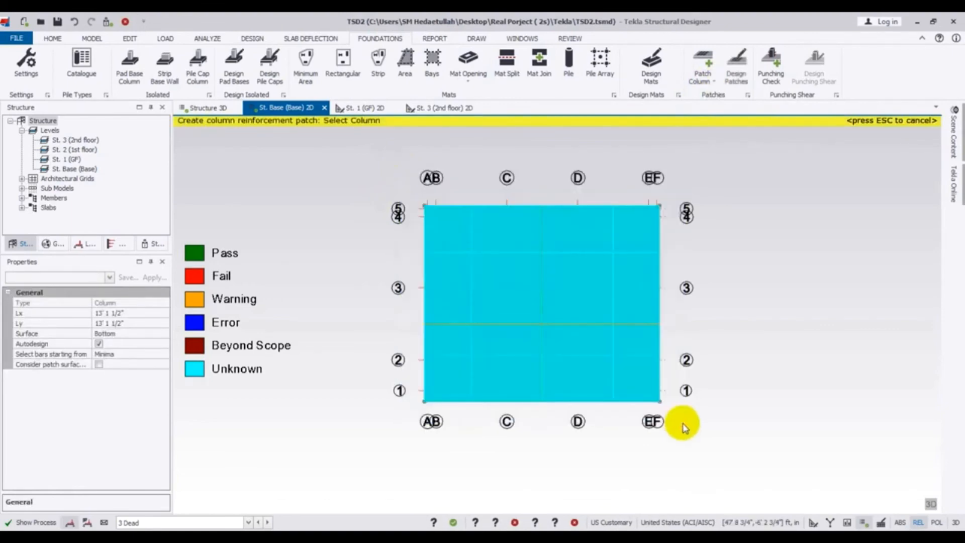
{"action": "middle_click_drag", "start_coordinate": [684, 425], "coordinate": [659, 408]}
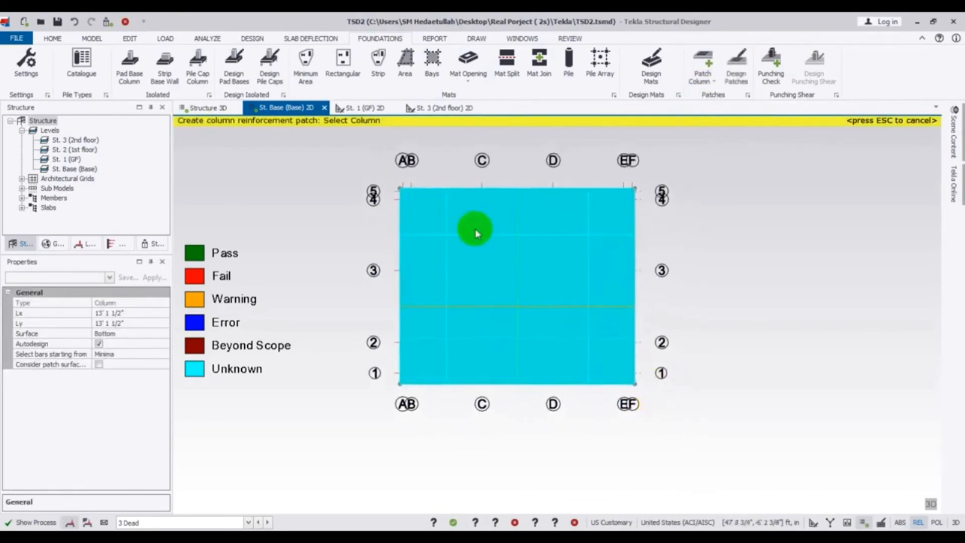
- Run Design Patches for the column reinforcement patches
{"action": "left_click", "coordinate": [738, 64]}
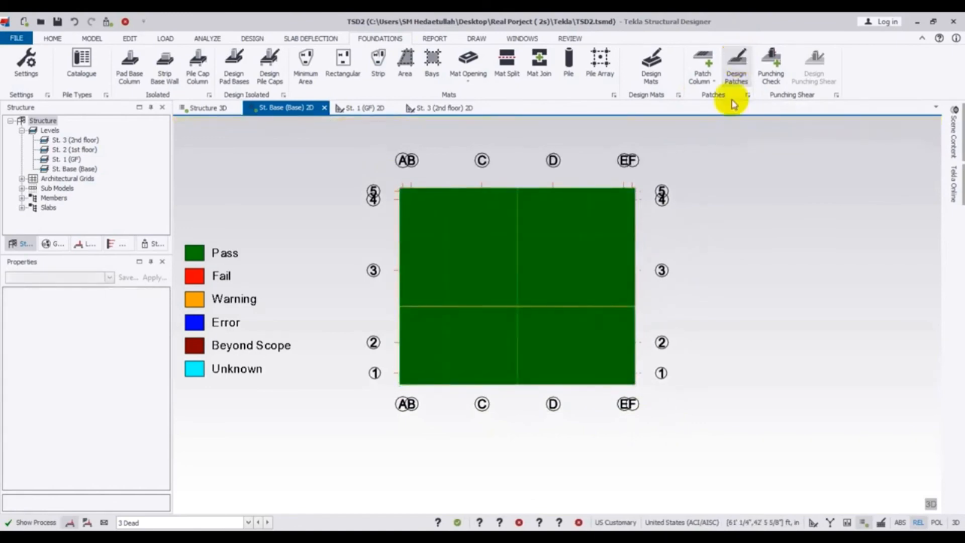
{"action": "scroll", "coordinate": [688, 335], "scroll_direction": "down", "scroll_amount": 8}
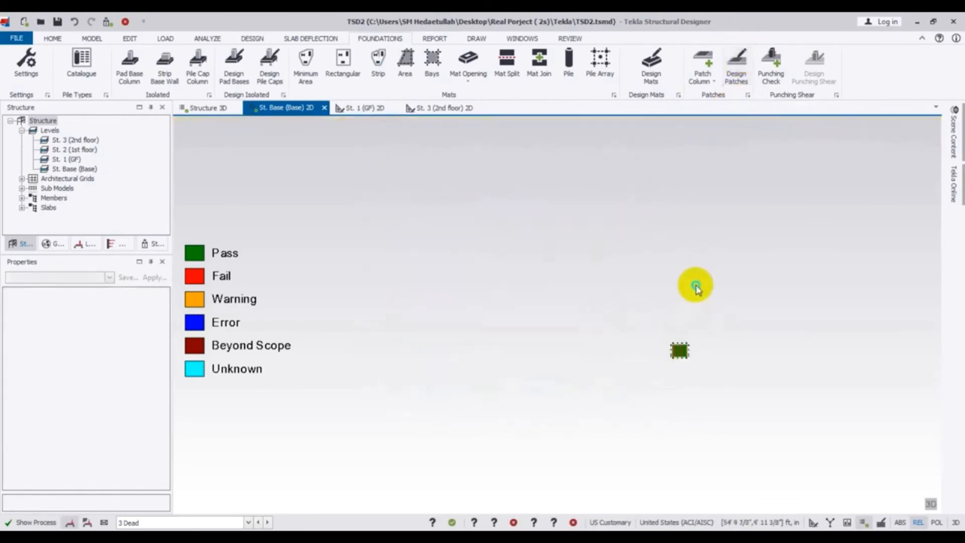
{"action": "scroll", "coordinate": [692, 312], "scroll_direction": "up", "scroll_amount": 8}
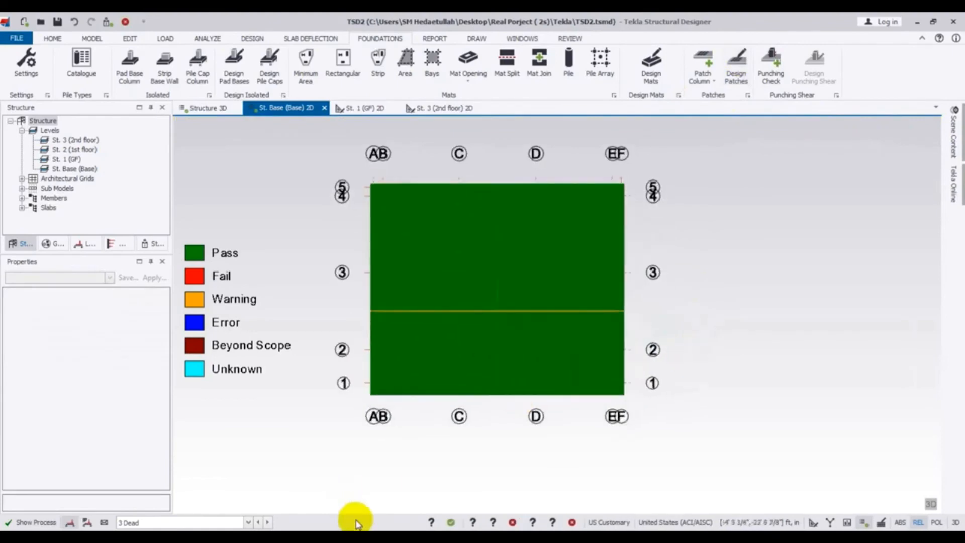
- Return the base level to 3D, run Design Mats again, and inspect the mat's design status from above
{"action": "left_click", "coordinate": [938, 499]}
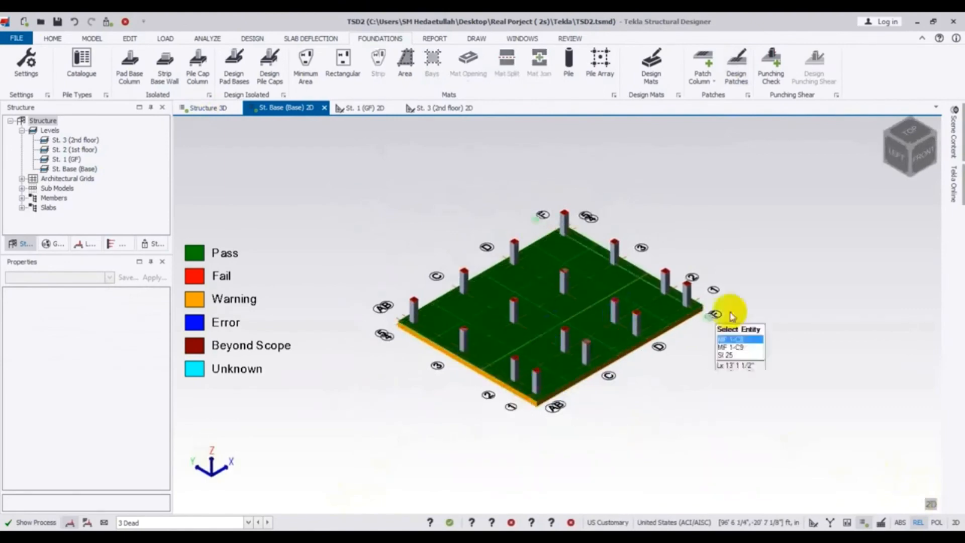
{"action": "middle_click_drag", "start_coordinate": [743, 303], "coordinate": [738, 306]}
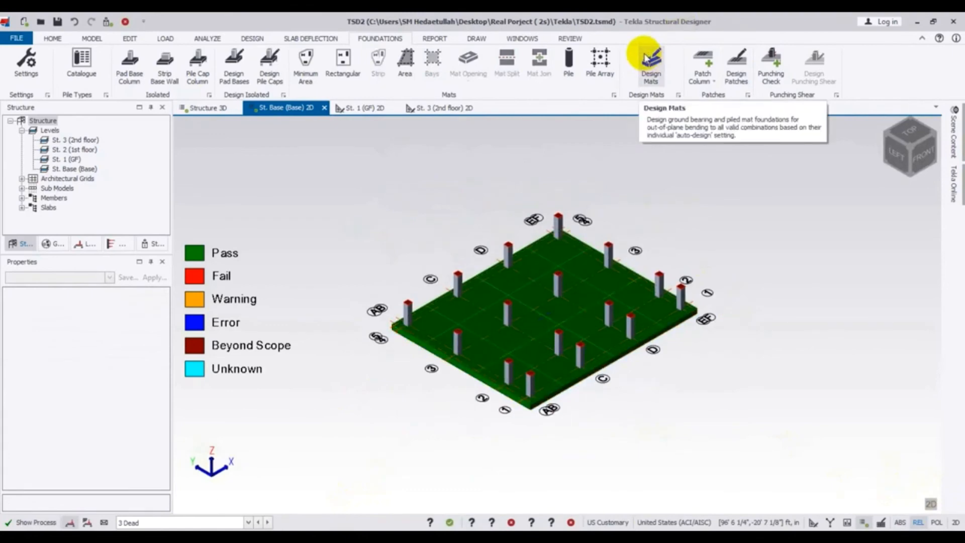
{"action": "middle_click_drag", "start_coordinate": [625, 414], "coordinate": [623, 412]}
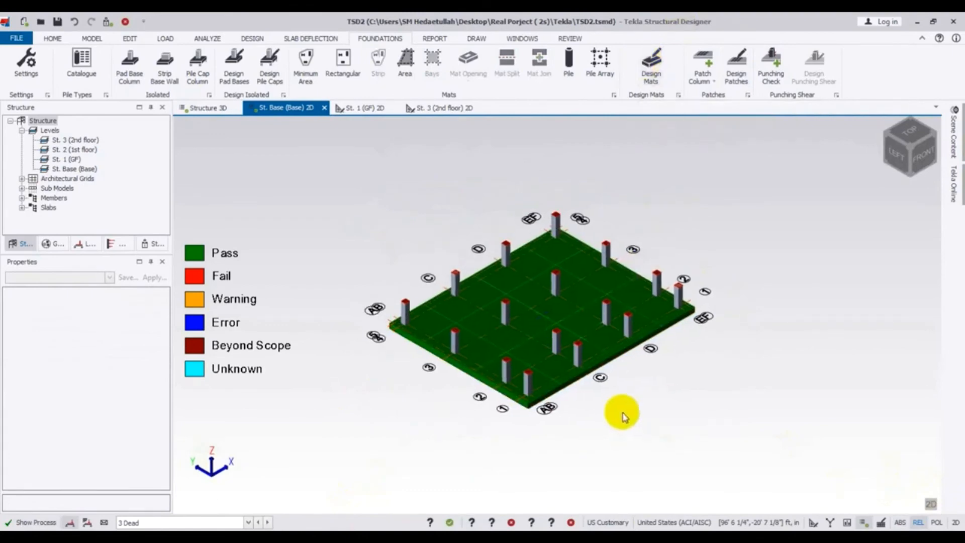
{"action": "scroll", "coordinate": [601, 393], "scroll_direction": "up", "scroll_amount": 4}
{"action": "right_click_drag", "start_coordinate": [825, 332], "coordinate": [782, 315]}
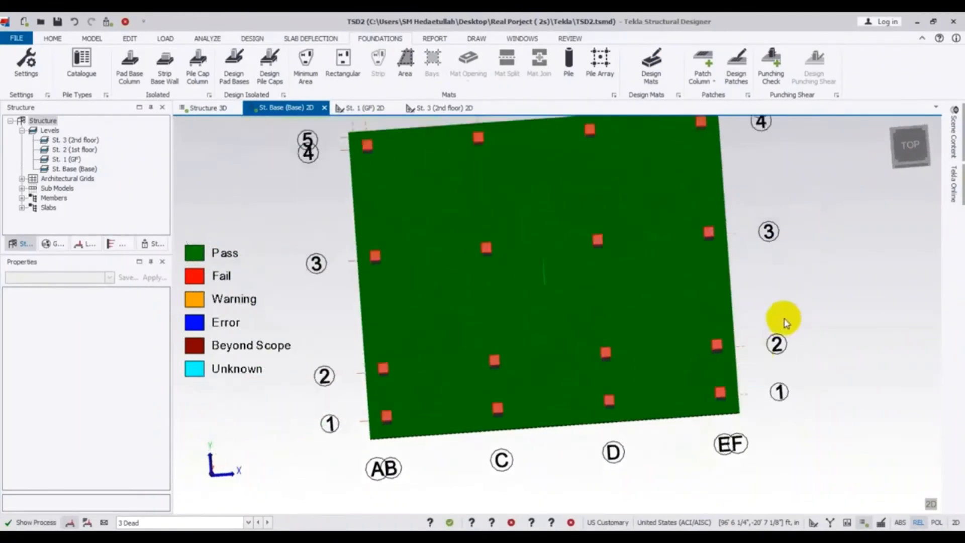
{"action": "right_click_drag", "start_coordinate": [621, 459], "coordinate": [528, 420]}
{"action": "right_click_drag", "start_coordinate": [550, 248], "coordinate": [538, 155]}
{"action": "mouse_move", "coordinate": [843, 436]}
{"action": "right_mouse_down"}
{"action": "mouse_move", "coordinate": [869, 412]}
{"action": "mouse_move", "coordinate": [873, 474]}
{"action": "mouse_move", "coordinate": [858, 373]}
{"action": "mouse_move", "coordinate": [862, 410]}
{"action": "mouse_move", "coordinate": [848, 419]}
{"action": "right_mouse_up"}
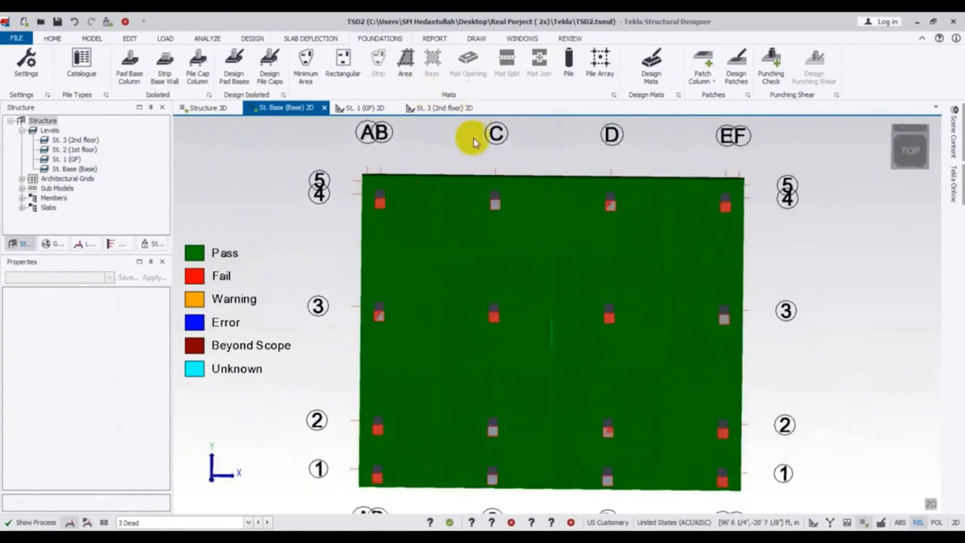
{"action": "left_click", "coordinate": [435, 39]}
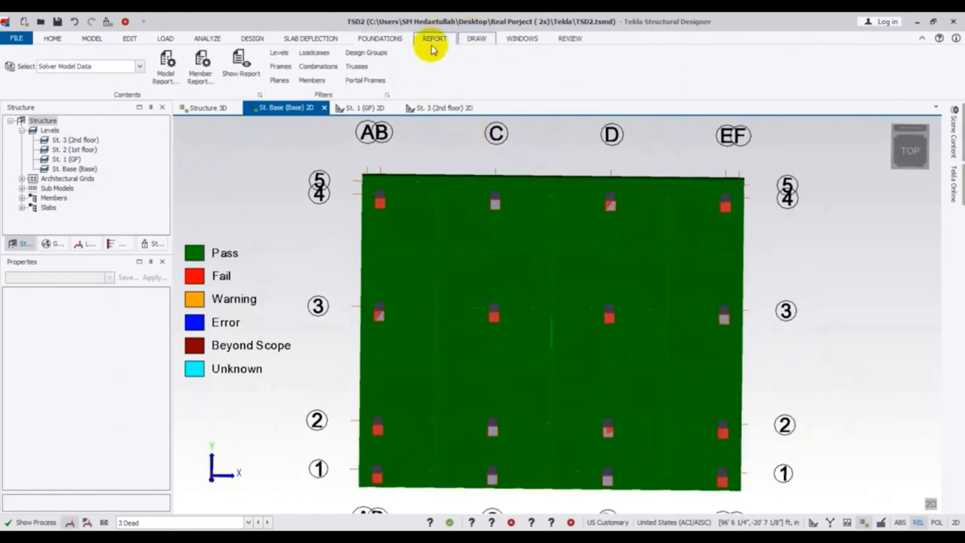
{"action": "middle_click_drag", "start_coordinate": [847, 284], "coordinate": [842, 270]}
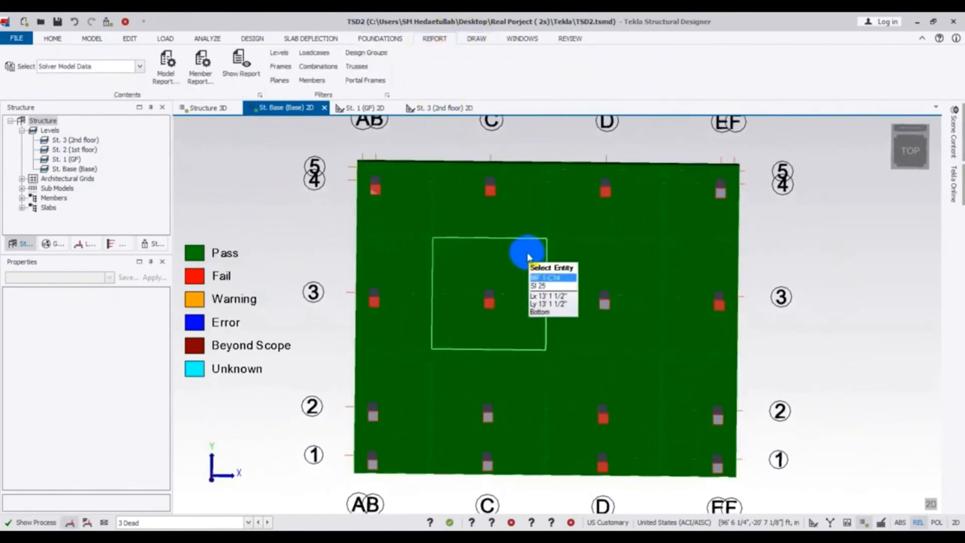
{"action": "left_click", "coordinate": [140, 66]}
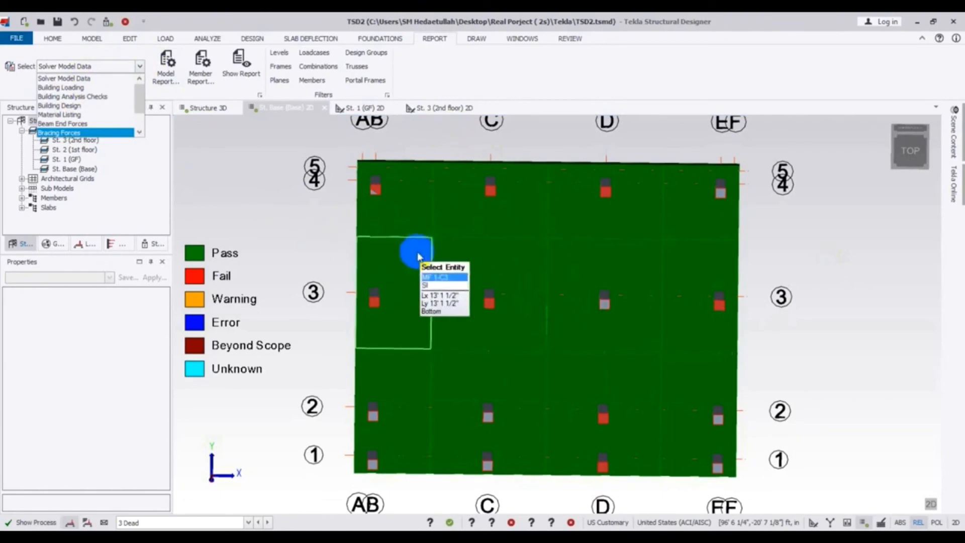
{"action": "middle_click_drag", "start_coordinate": [323, 272], "coordinate": [323, 261]}
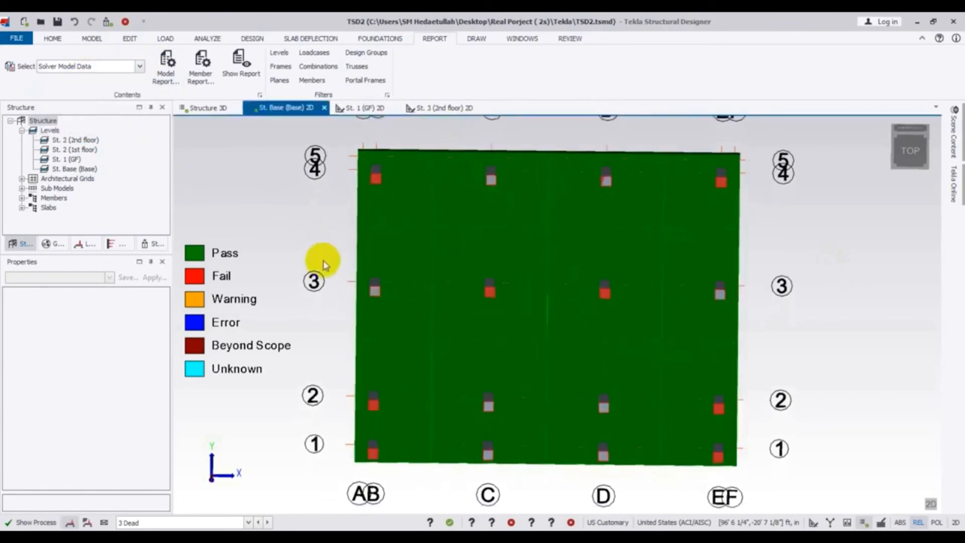
- Generate the Material Listing report for the model
{"action": "left_click", "coordinate": [123, 66]}
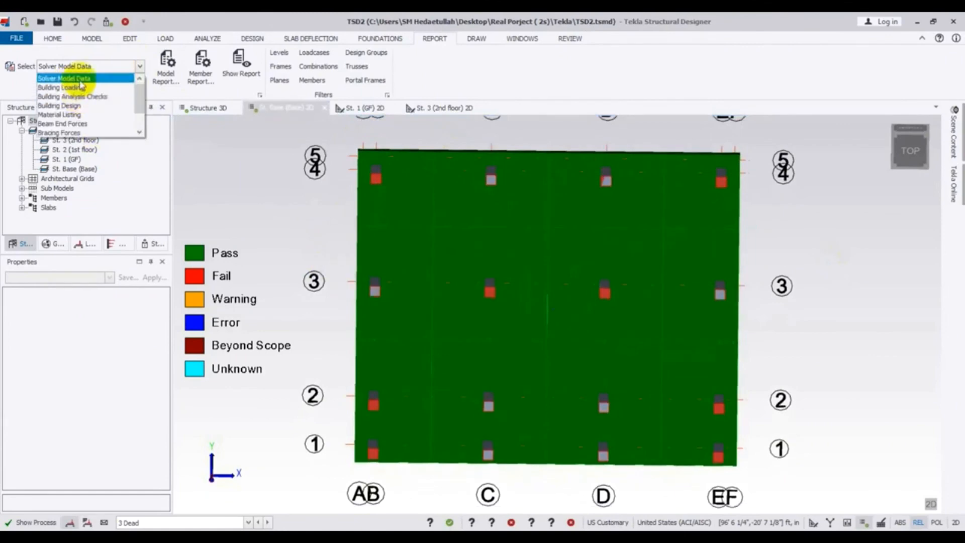
{"action": "left_click", "coordinate": [76, 115]}
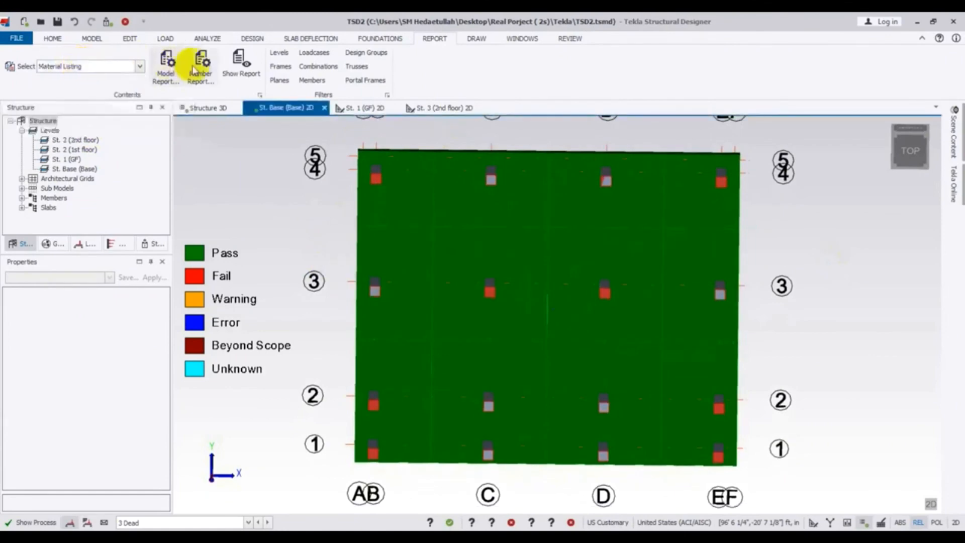
{"action": "left_click", "coordinate": [253, 64]}
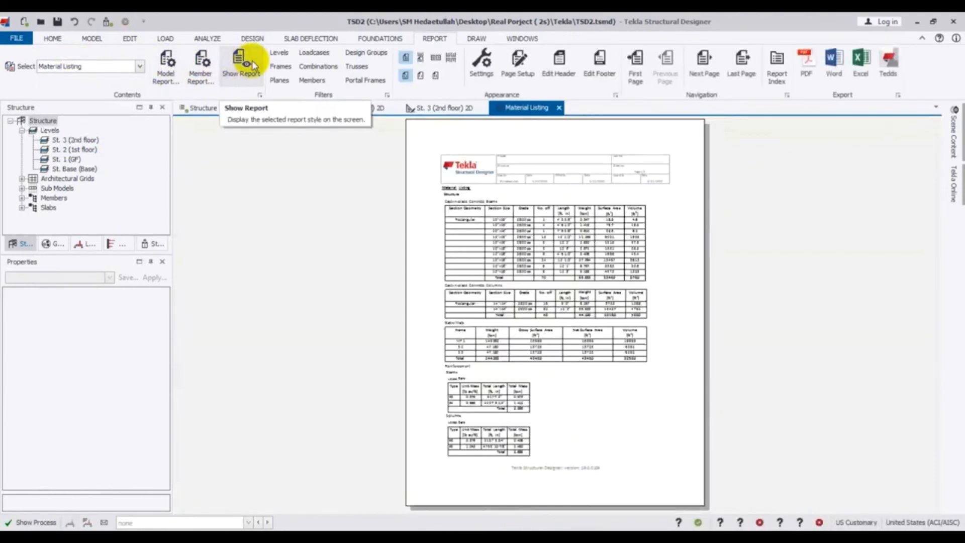
- Examine the beam, column, slab/mat, concrete and reinforcement quantities in the Material Listing report, and close it
{"action": "scroll", "coordinate": [527, 245], "scroll_direction": "up", "scroll_amount": 5, "text": "ctrl"}
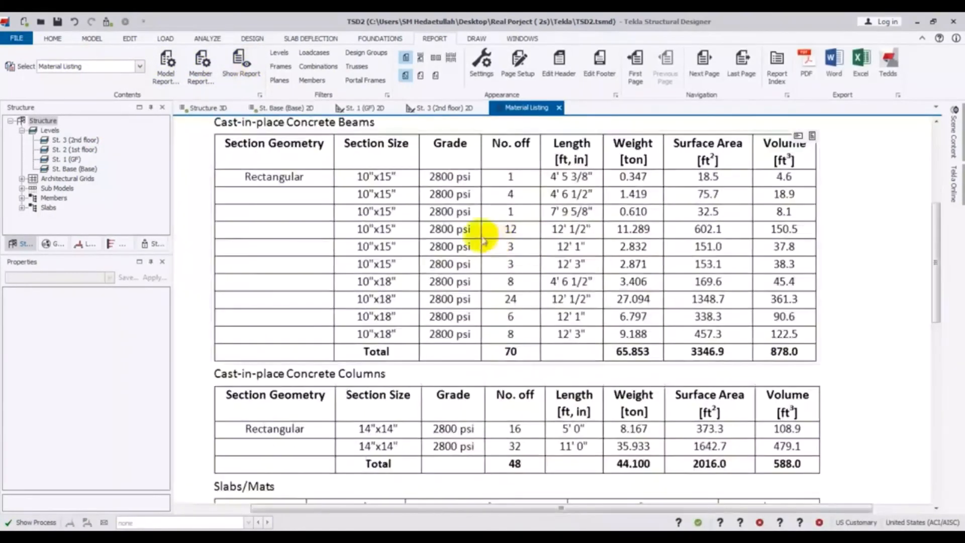
{"action": "scroll", "coordinate": [389, 195], "scroll_direction": "up", "scroll_amount": 2}
{"action": "scroll", "coordinate": [406, 191], "scroll_direction": "down", "scroll_amount": 5}
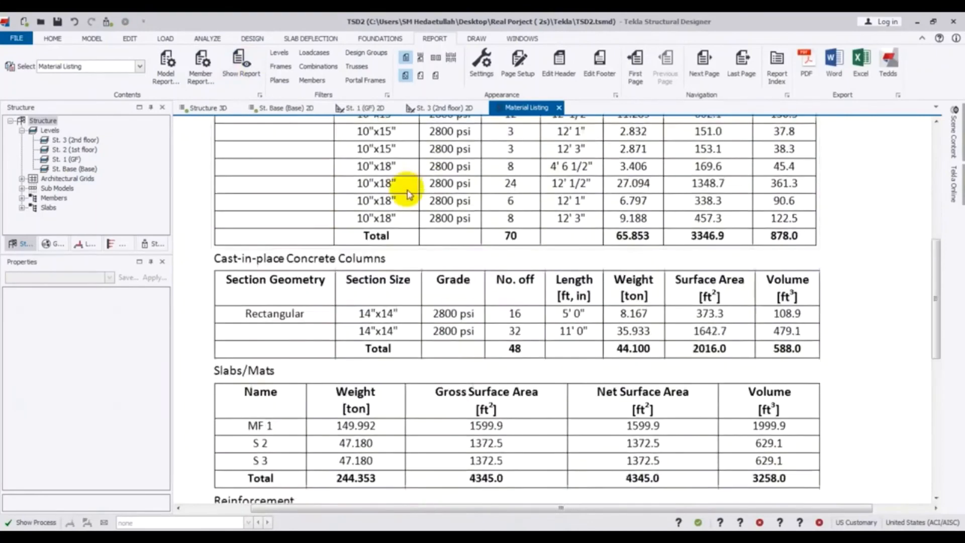
{"action": "scroll", "coordinate": [393, 216], "scroll_direction": "up", "scroll_amount": 3}
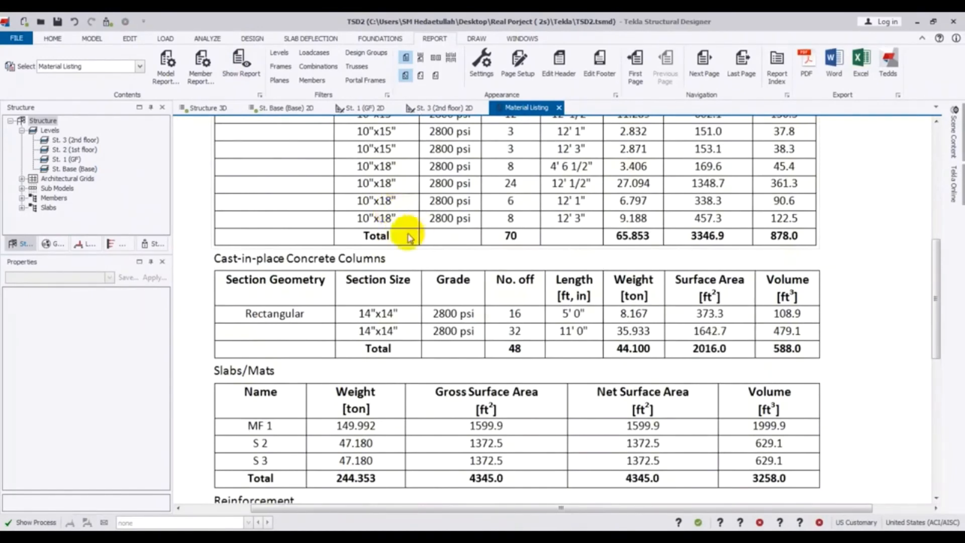
{"action": "scroll", "coordinate": [408, 240], "scroll_direction": "down", "scroll_amount": 1}
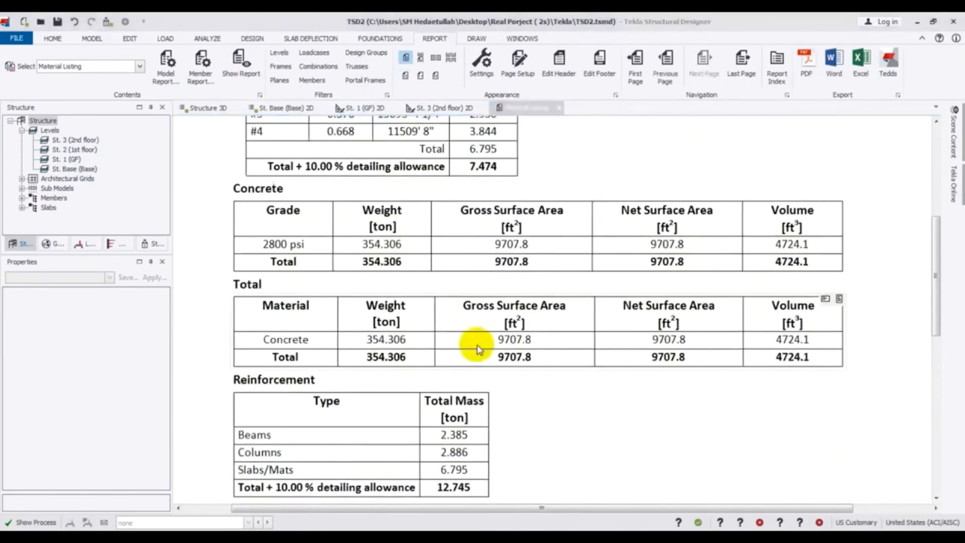
{"action": "left_click", "coordinate": [431, 274]}
{"action": "scroll", "coordinate": [433, 277], "scroll_direction": "up", "scroll_amount": 5}
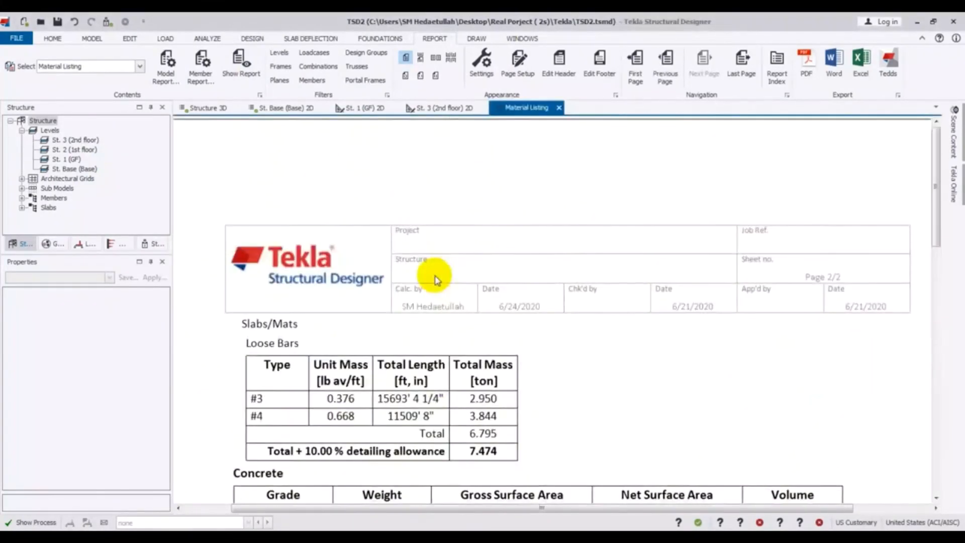
{"action": "left_click", "coordinate": [558, 108]}
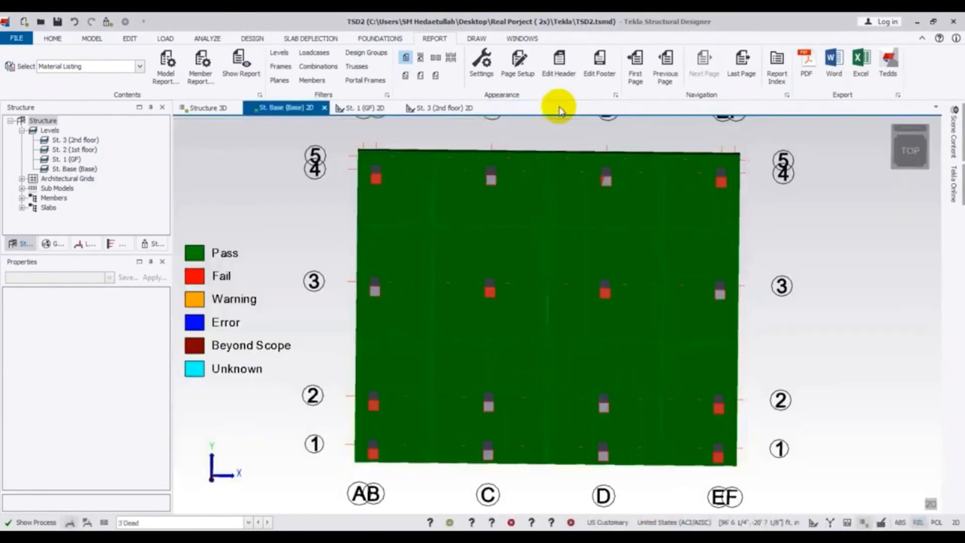
- Export the base level's Slab/Mat Detailing drawing as DXF with the Slab/Mat Detail (All) configuration, Slab/Mat Layout style and 1" = 1' 0" scale
{"action": "left_click", "coordinate": [474, 39]}
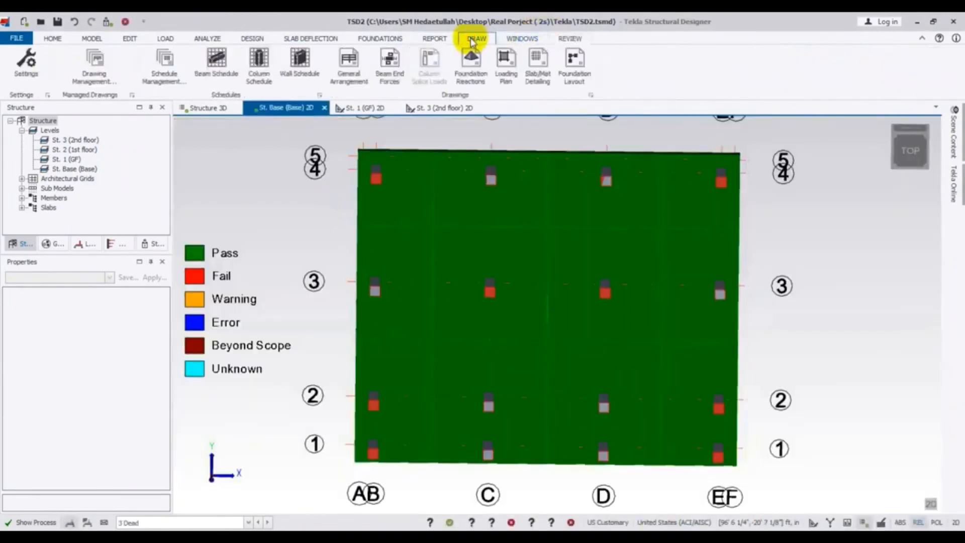
{"action": "left_click", "coordinate": [538, 60]}
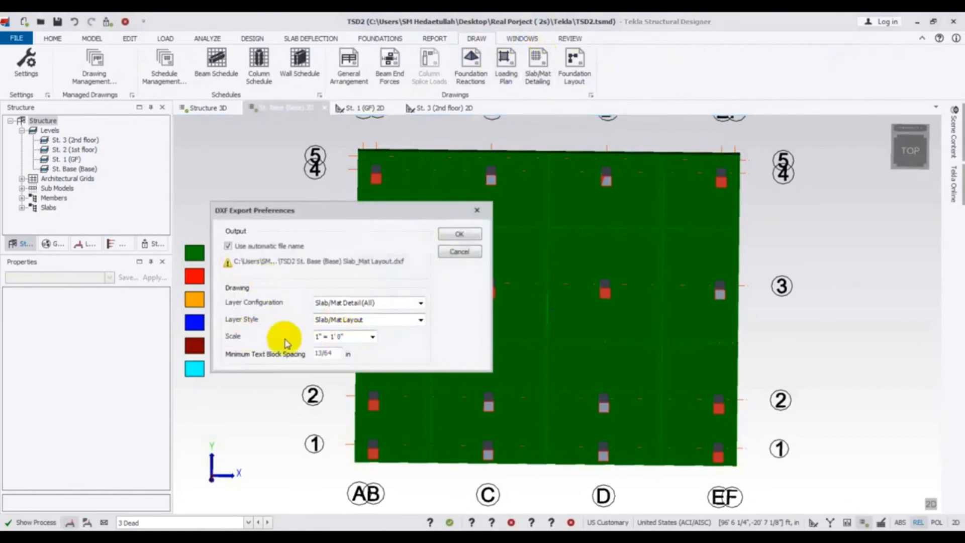
{"action": "left_click", "coordinate": [372, 336]}
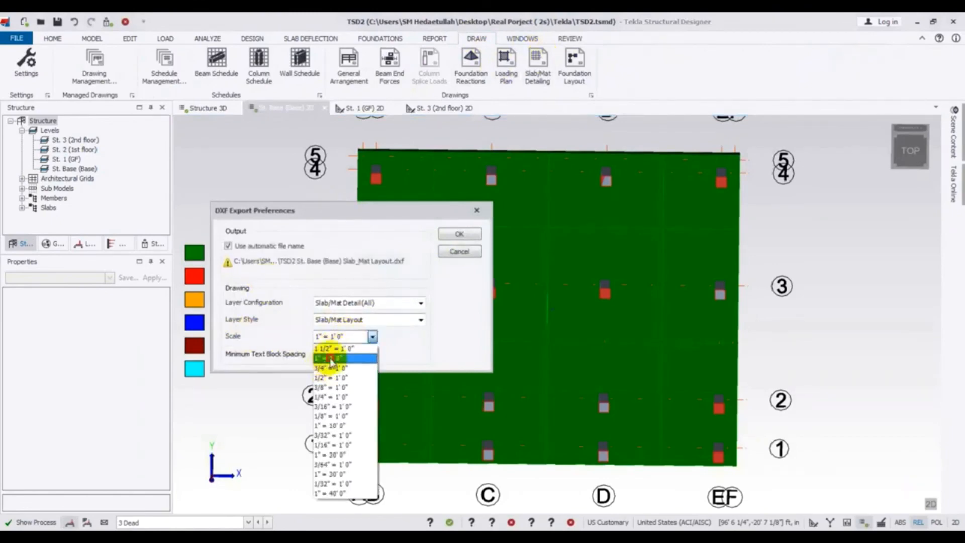
{"action": "left_click", "coordinate": [330, 359]}
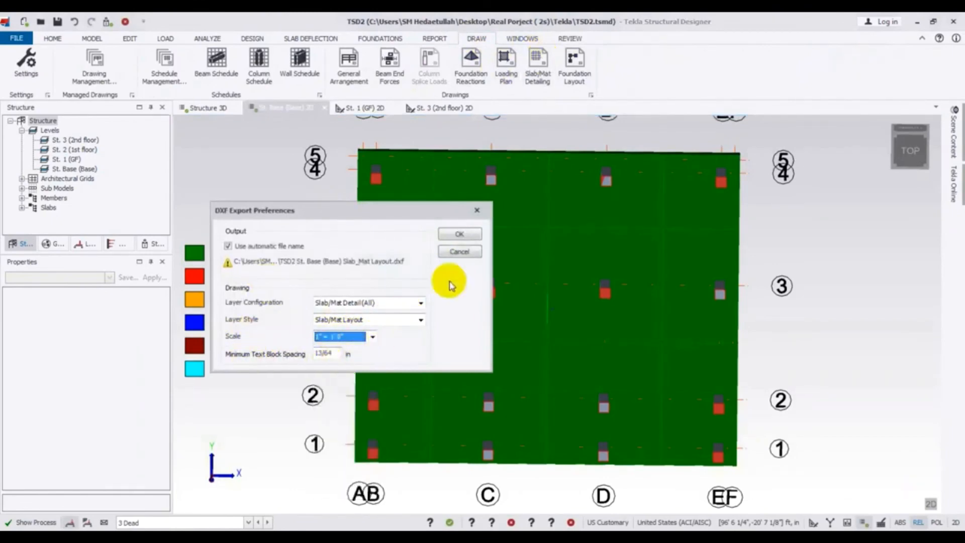
{"action": "left_click", "coordinate": [457, 234]}
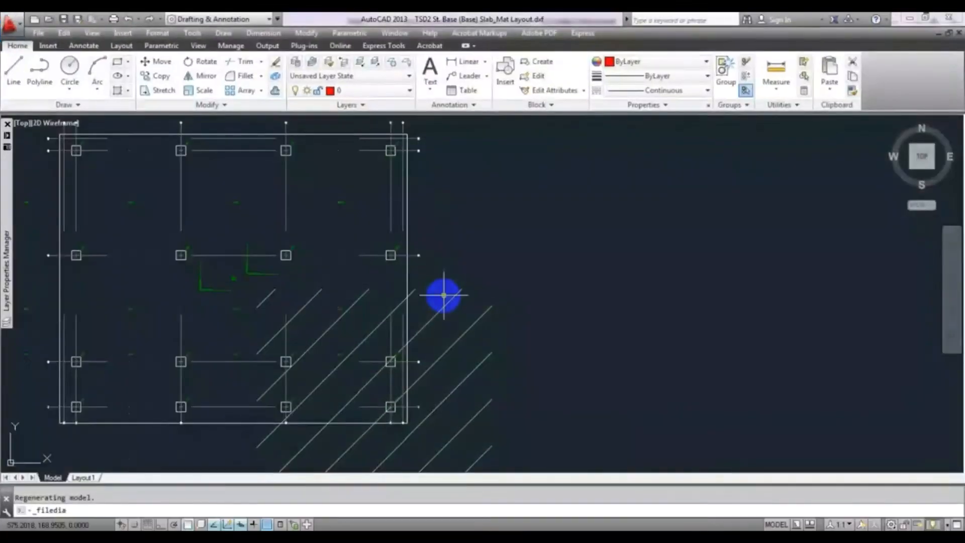
- Examine the exported mat layout in AutoCAD, including its reinforcement quantity table
{"action": "middle_click_drag", "start_coordinate": [403, 295], "coordinate": [558, 284]}
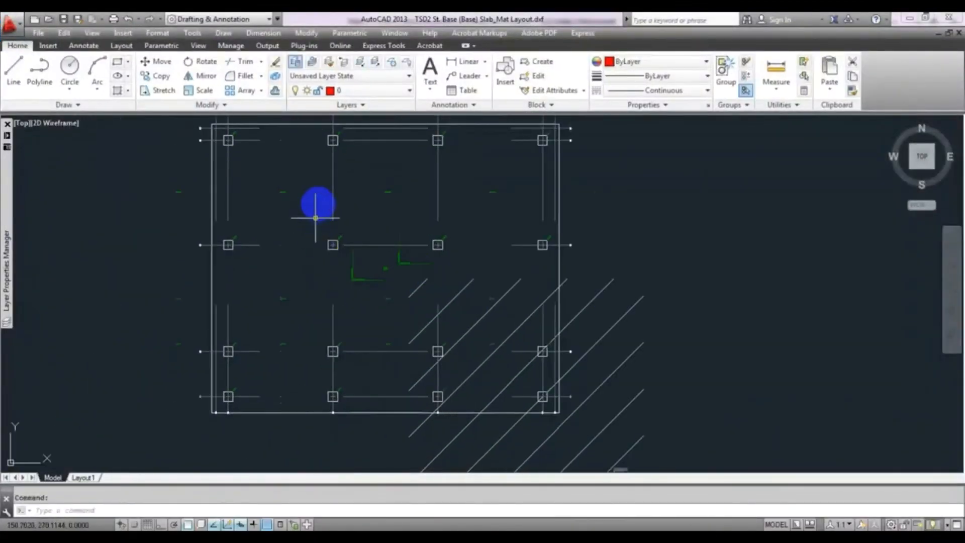
{"action": "scroll", "coordinate": [415, 181], "scroll_direction": "up", "scroll_amount": 6}
{"action": "scroll", "coordinate": [409, 229], "scroll_direction": "down", "scroll_amount": 8}
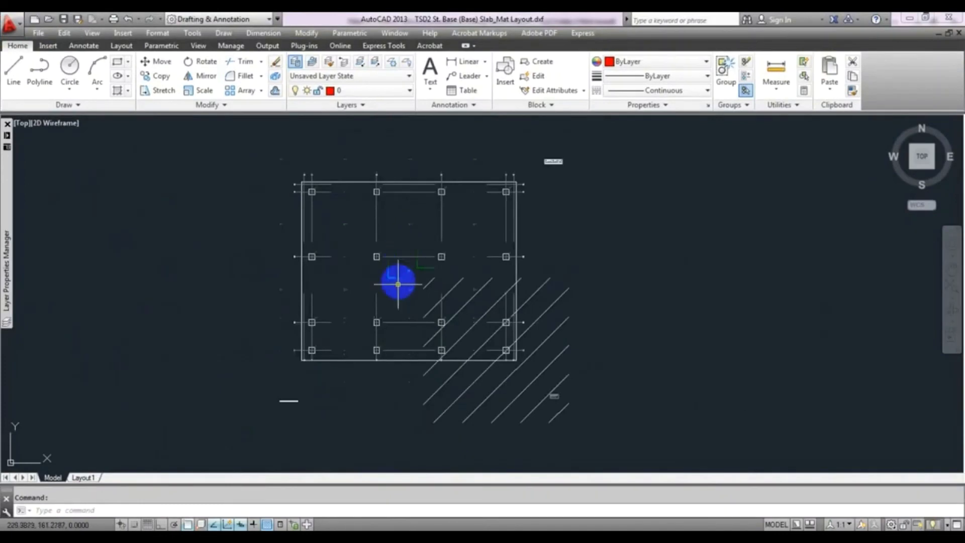
{"action": "mouse_move", "coordinate": [392, 334]}
{"action": "middle_mouse_down"}
{"action": "mouse_move", "coordinate": [412, 263]}
{"action": "mouse_move", "coordinate": [405, 345]}
{"action": "middle_mouse_up"}
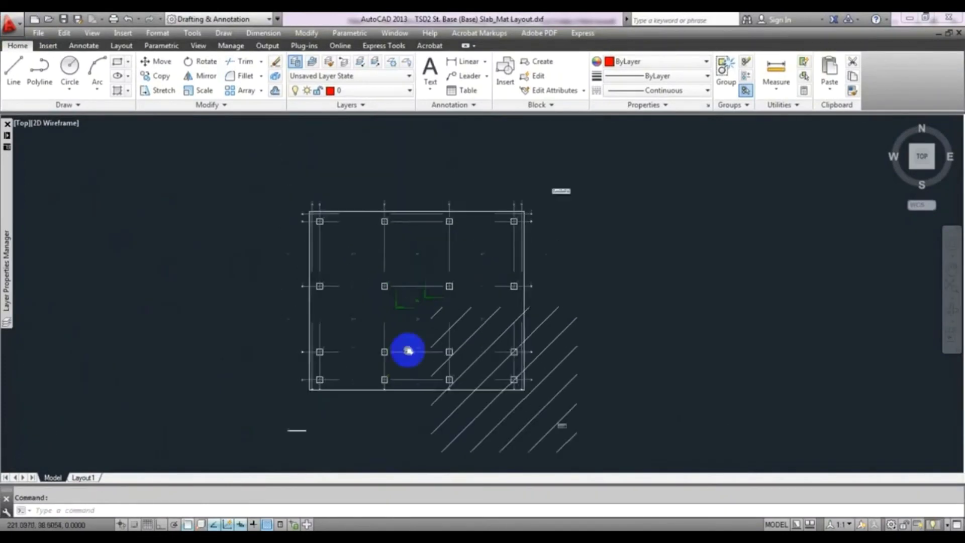
{"action": "scroll", "coordinate": [560, 189], "scroll_direction": "up", "scroll_amount": 8}
{"action": "scroll", "coordinate": [616, 174], "scroll_direction": "up", "scroll_amount": 5}
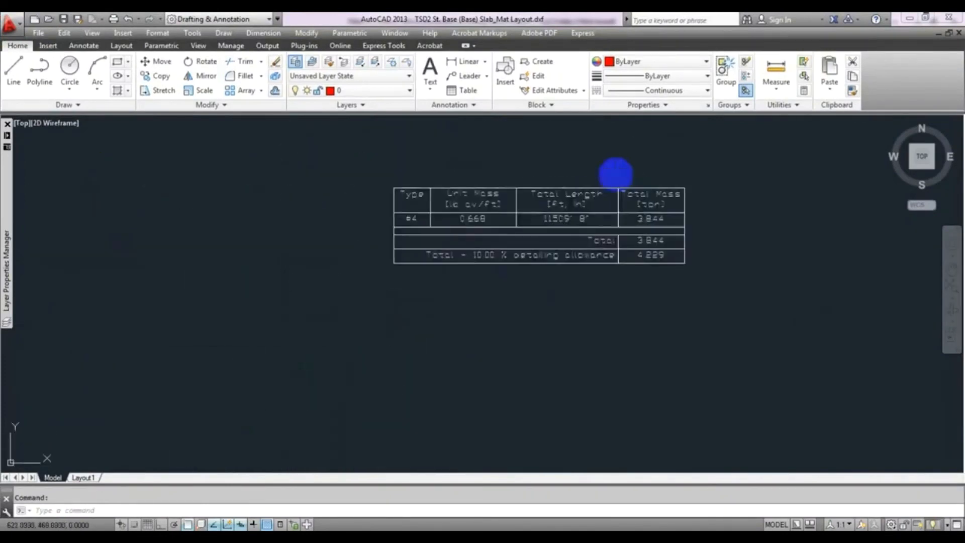
{"action": "scroll", "coordinate": [640, 202], "scroll_direction": "up", "scroll_amount": 5}
{"action": "middle_click_drag", "start_coordinate": [603, 222], "coordinate": [623, 224]}
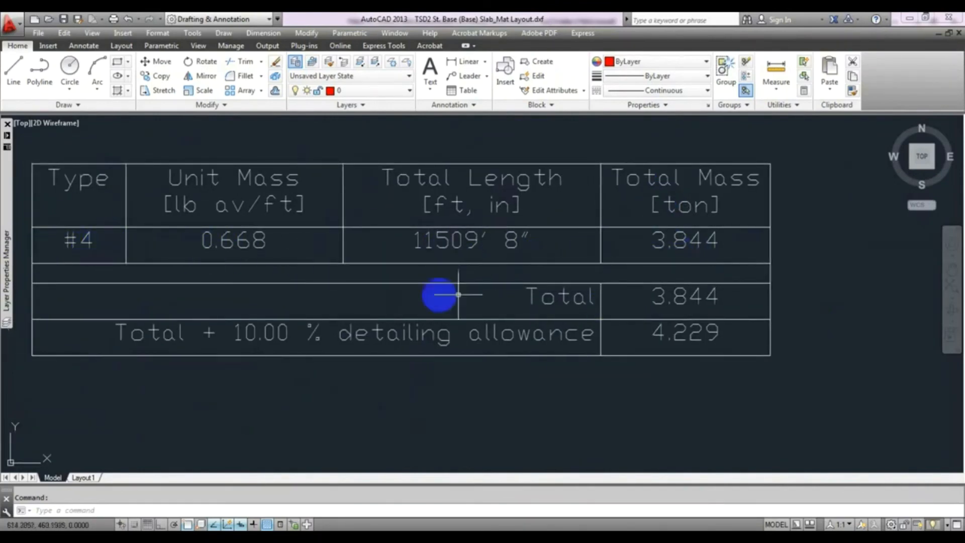
- Examine the column positions, grid lines and mat outline in the exported layout drawing
{"action": "scroll", "coordinate": [361, 278], "scroll_direction": "down", "scroll_amount": 17}
{"action": "middle_click_drag", "start_coordinate": [323, 330], "coordinate": [559, 196]}
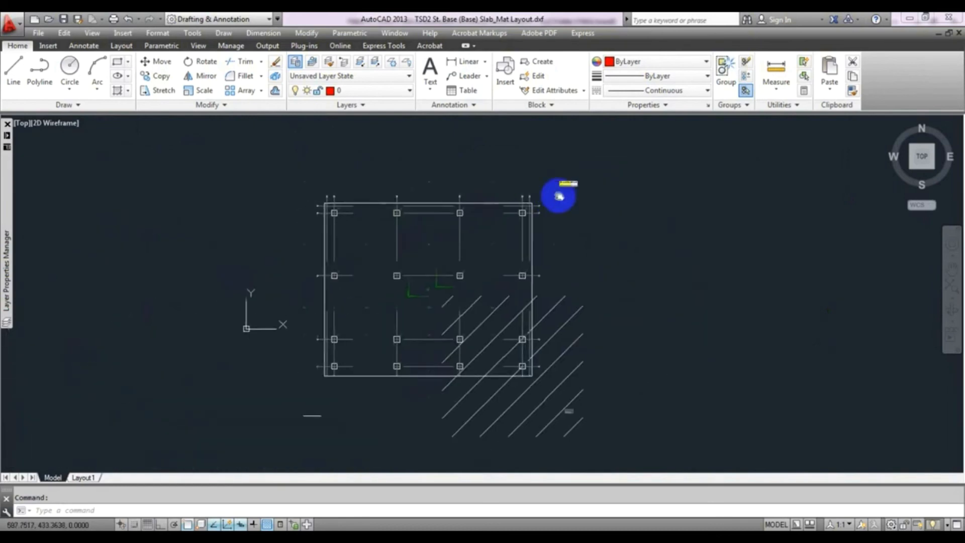
{"action": "scroll", "coordinate": [322, 345], "scroll_direction": "up", "scroll_amount": 10}
{"action": "scroll", "coordinate": [402, 332], "scroll_direction": "down", "scroll_amount": 8}
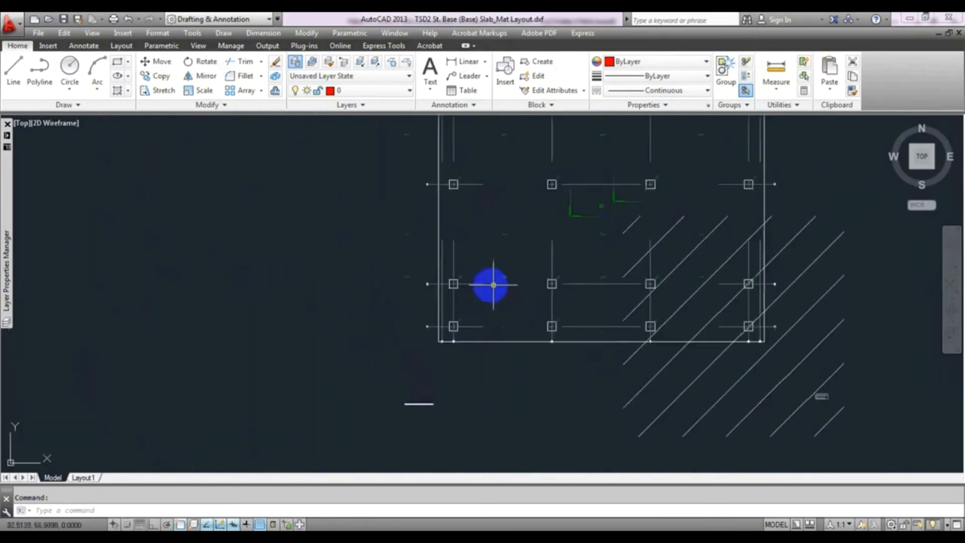
{"action": "middle_click_drag", "start_coordinate": [506, 284], "coordinate": [293, 364]}
{"action": "middle_click_drag", "start_coordinate": [359, 327], "coordinate": [342, 273]}
{"action": "scroll", "coordinate": [368, 299], "scroll_direction": "up", "scroll_amount": 6}
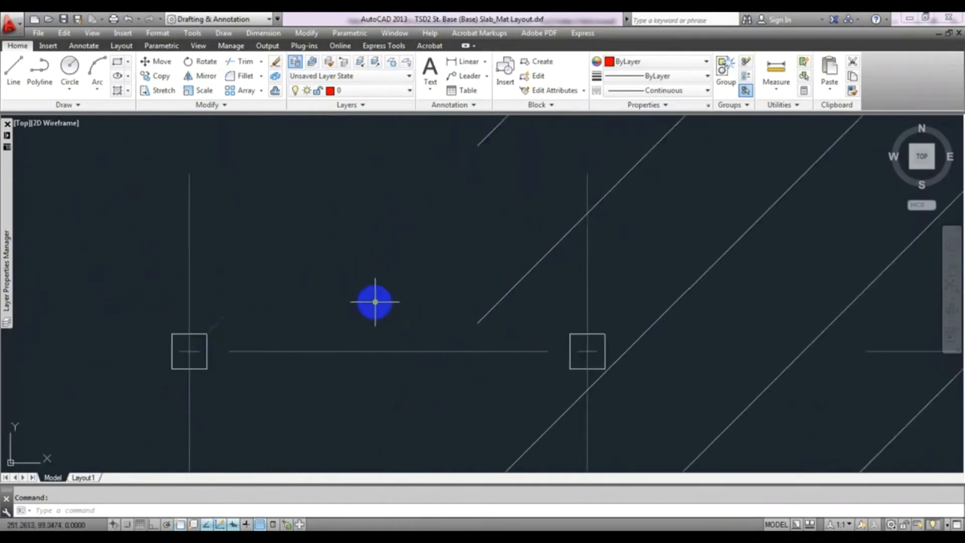
{"action": "scroll", "coordinate": [375, 301], "scroll_direction": "up", "scroll_amount": 4}
{"action": "scroll", "coordinate": [373, 375], "scroll_direction": "down", "scroll_amount": 2}
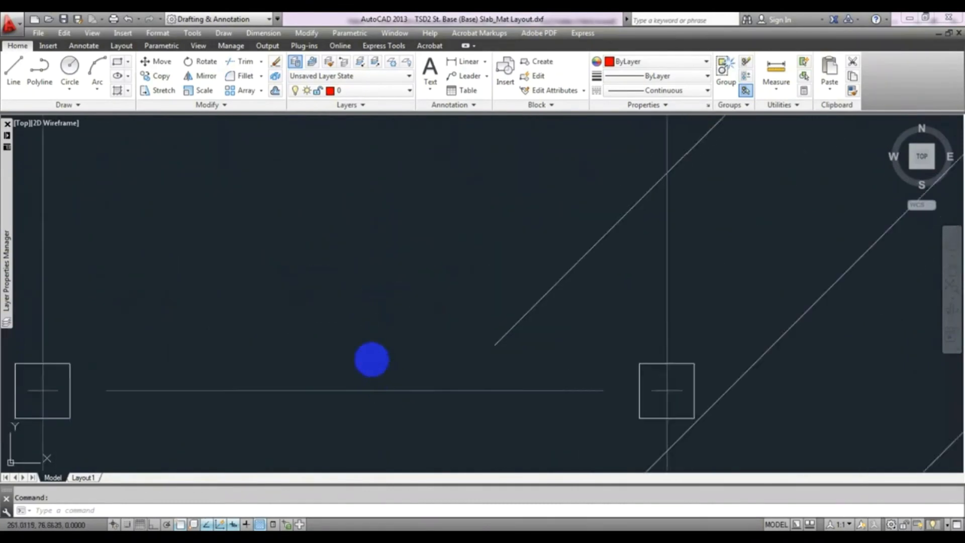
{"action": "scroll", "coordinate": [372, 359], "scroll_direction": "down", "scroll_amount": 4}
{"action": "middle_click_drag", "start_coordinate": [372, 303], "coordinate": [371, 327]}
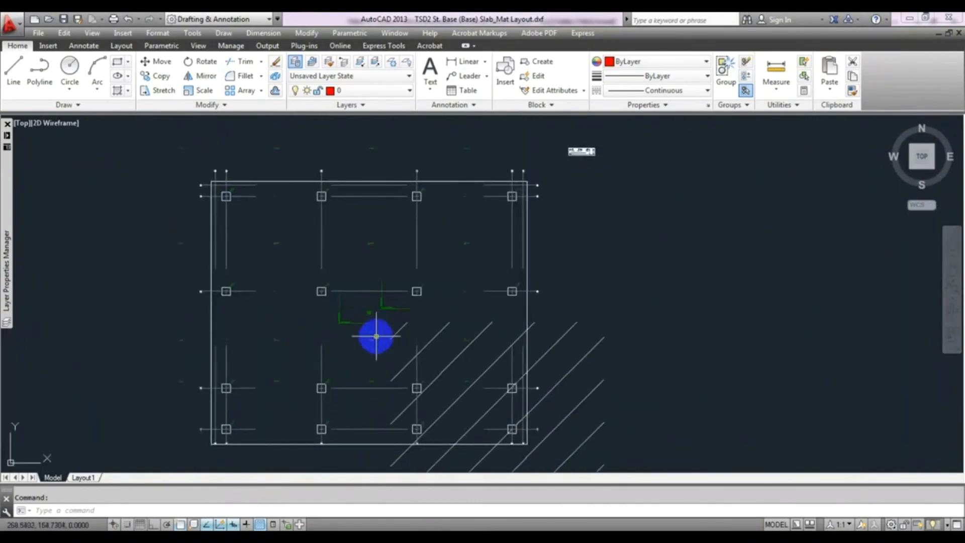
- Inspect the reinforcement labels near the mat's centre and review the overall mat layout
{"action": "scroll", "coordinate": [376, 313], "scroll_direction": "up", "scroll_amount": 5}
{"action": "scroll", "coordinate": [409, 294], "scroll_direction": "up", "scroll_amount": 5}
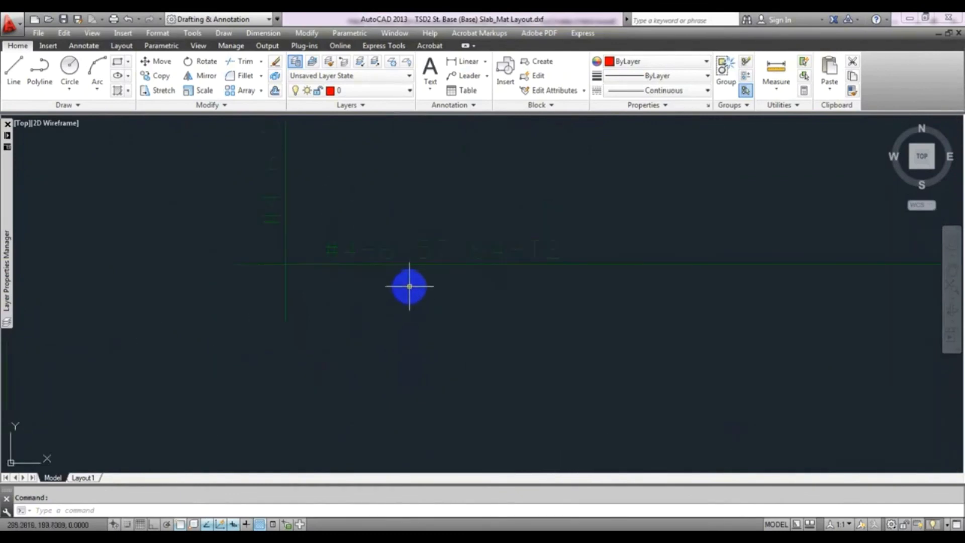
{"action": "middle_click_drag", "start_coordinate": [409, 286], "coordinate": [382, 345]}
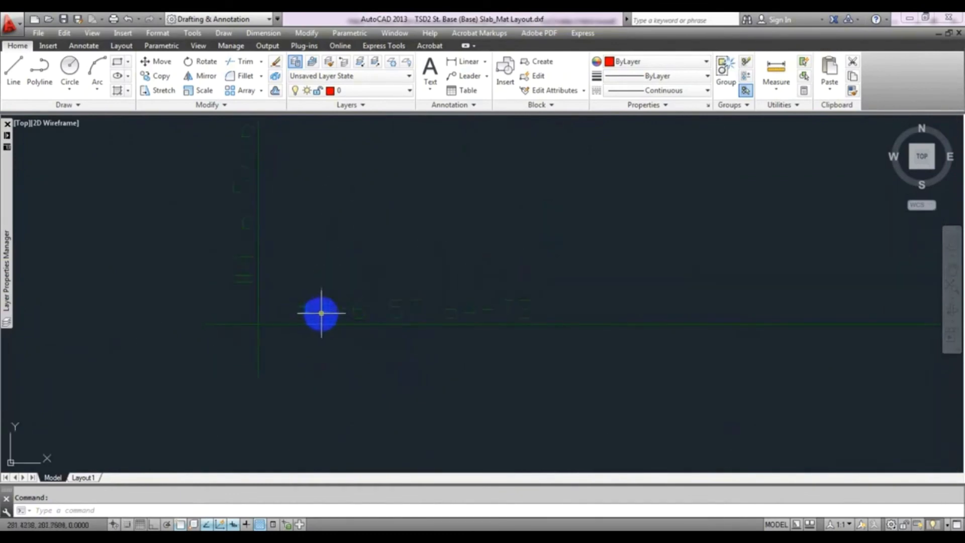
{"action": "scroll", "coordinate": [332, 313], "scroll_direction": "down", "scroll_amount": 5}
{"action": "scroll", "coordinate": [350, 331], "scroll_direction": "down", "scroll_amount": 3}
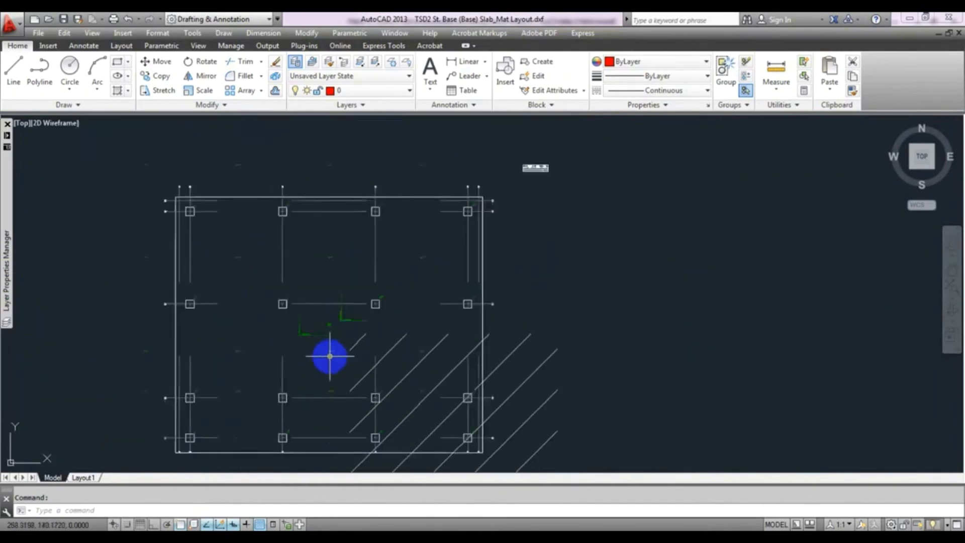
{"action": "middle_click_drag", "start_coordinate": [329, 357], "coordinate": [379, 309]}
{"action": "middle_click_drag", "start_coordinate": [337, 268], "coordinate": [345, 283]}
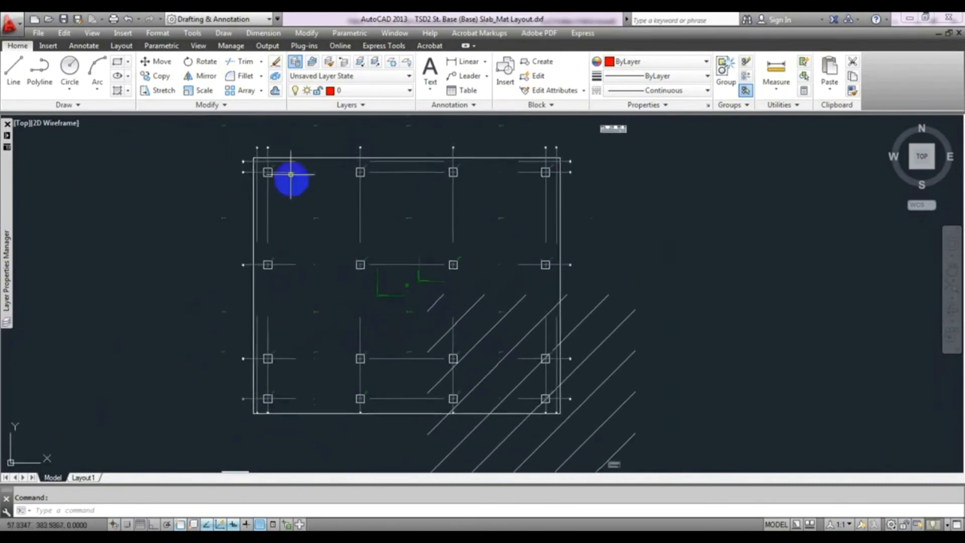
{"action": "middle_click_drag", "start_coordinate": [280, 218], "coordinate": [280, 229]}
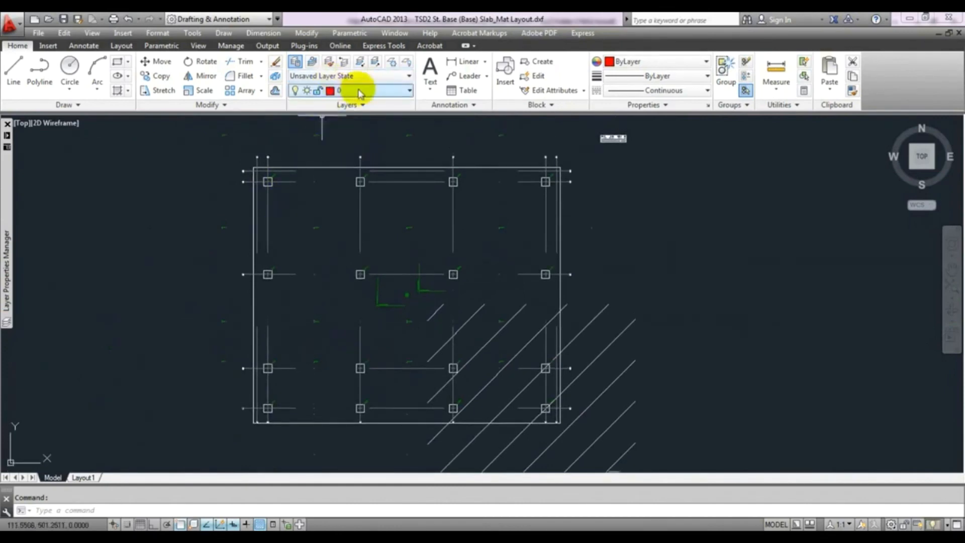
{"action": "middle_click_drag", "start_coordinate": [685, 283], "coordinate": [700, 288]}
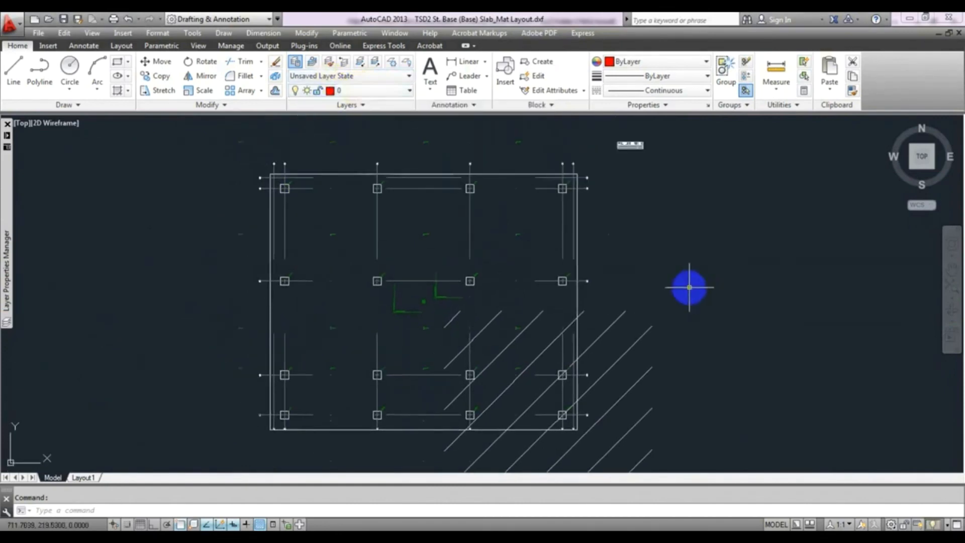
{"action": "middle_click_drag", "start_coordinate": [469, 271], "coordinate": [483, 281]}
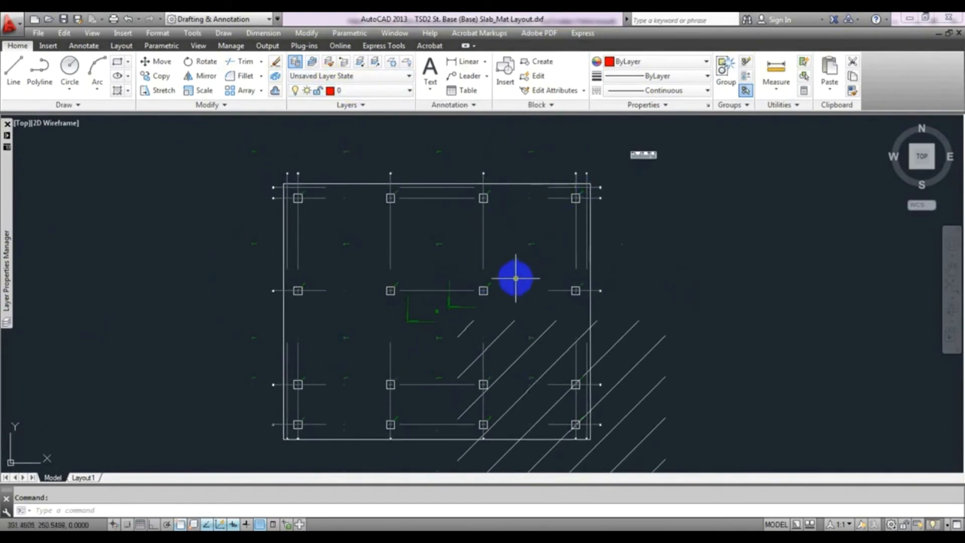
{"action": "middle_click_drag", "start_coordinate": [517, 278], "coordinate": [506, 274]}
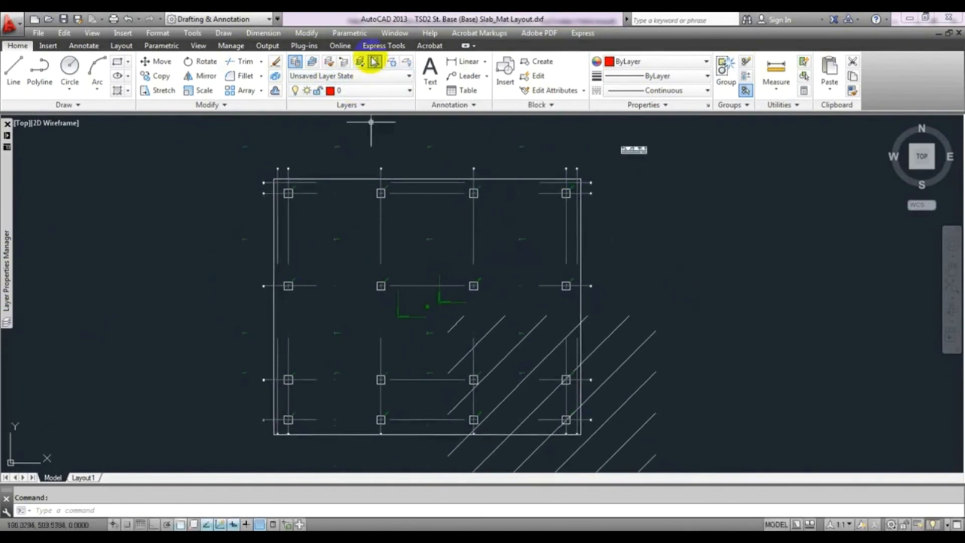
- Review the list of layers in the mat layout drawing
{"action": "left_click", "coordinate": [407, 90]}
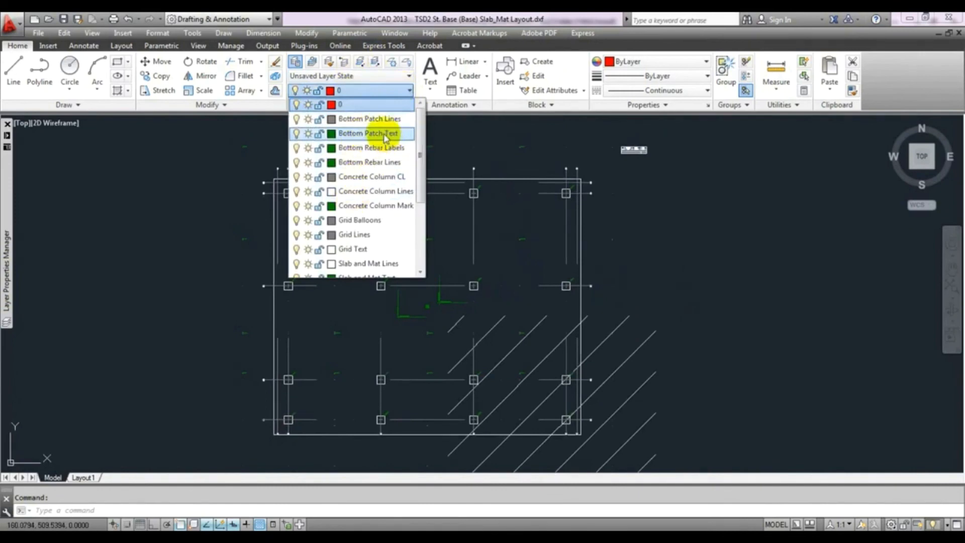
{"action": "left_click", "coordinate": [722, 251]}
{"action": "middle_click_drag", "start_coordinate": [687, 267], "coordinate": [681, 252]}
- Close AutoCAD without saving the mat layout drawing and view the foundation mat in 3D in Tekla Structural Designer
{"action": "left_click", "coordinate": [952, 19]}
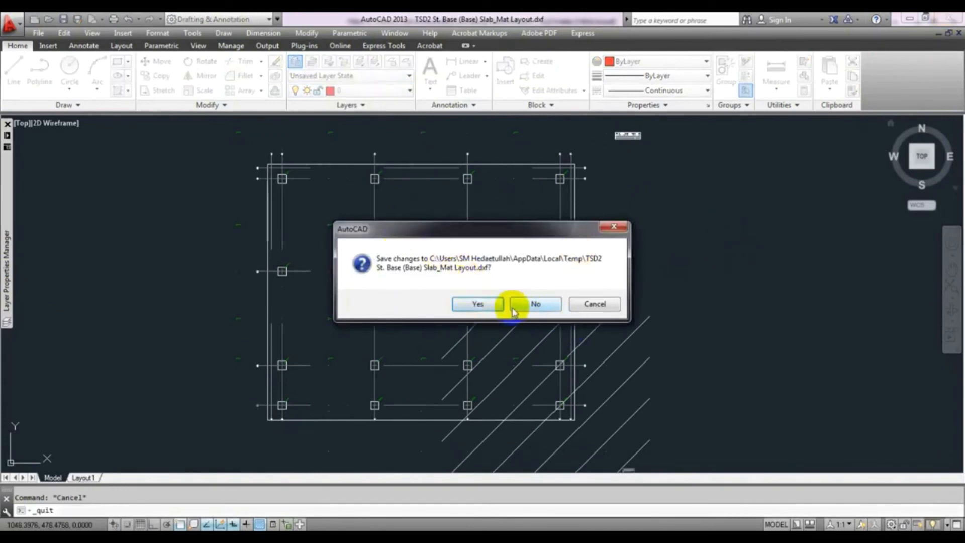
{"action": "left_click", "coordinate": [532, 303]}
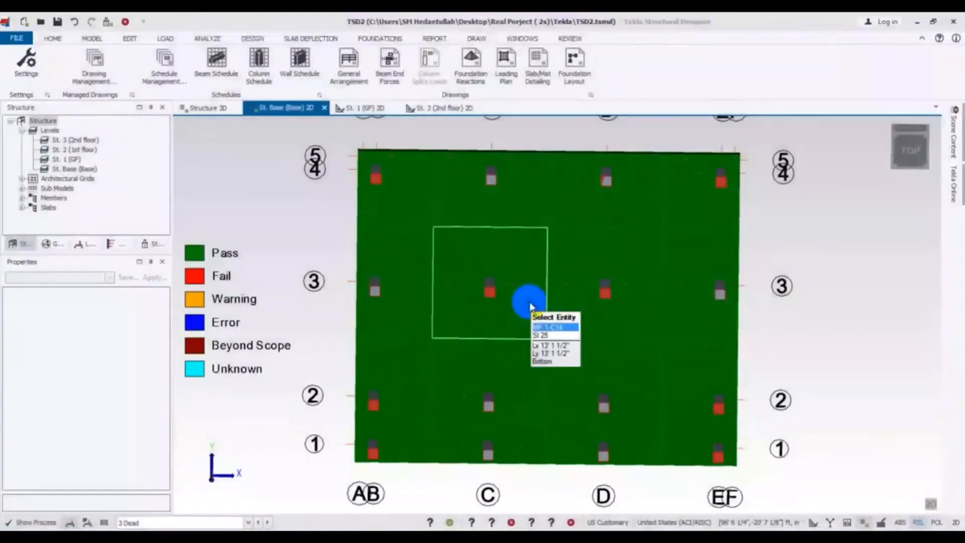
{"action": "middle_click_drag", "start_coordinate": [814, 306], "coordinate": [781, 303]}
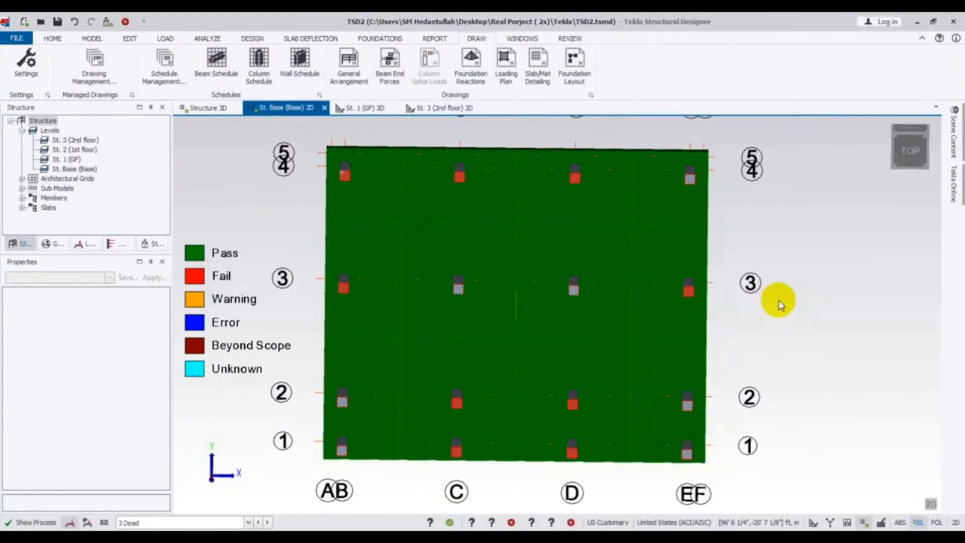
{"action": "middle_click_drag", "start_coordinate": [779, 301], "coordinate": [779, 298]}
{"action": "right_click_drag", "start_coordinate": [818, 353], "coordinate": [809, 324]}
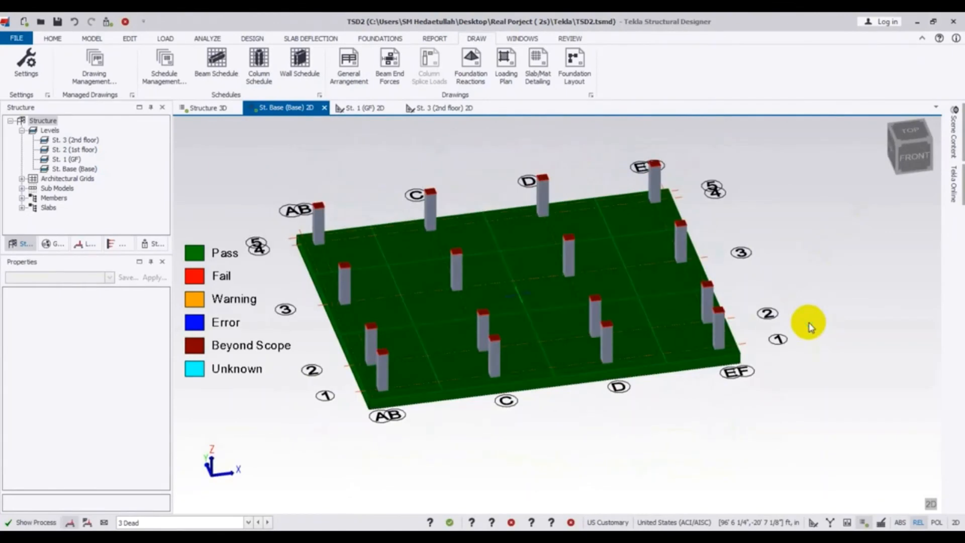